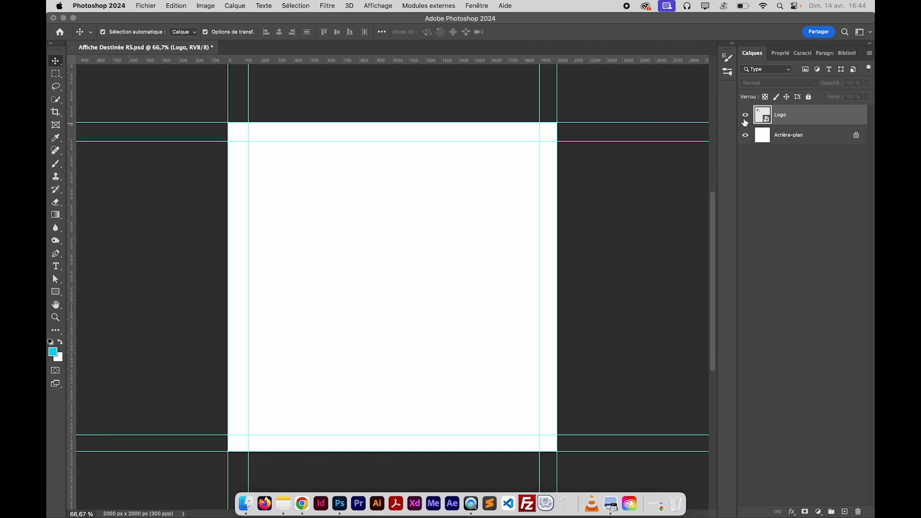
- Show the Logo layer, sample the logo's dark green roof as the foreground colour, and hide the layer again
{"action": "left_click", "coordinate": [745, 115]}
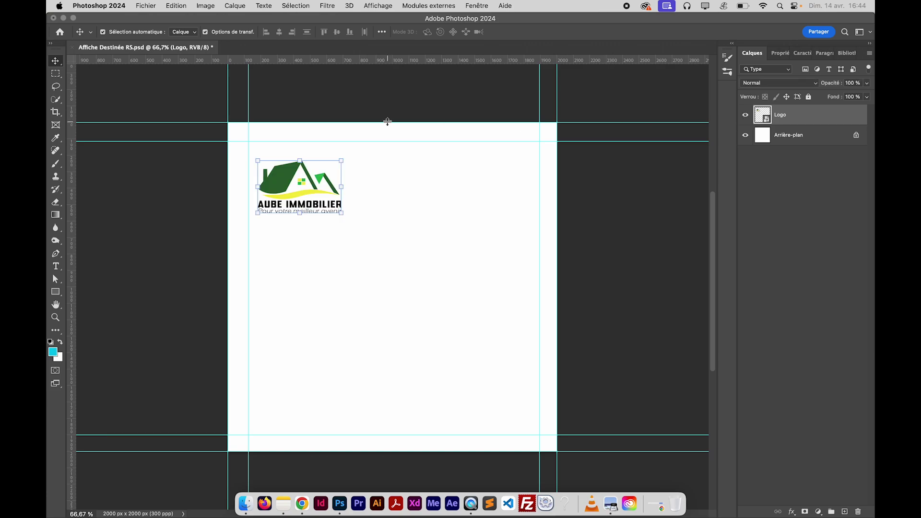
{"action": "left_click", "coordinate": [59, 139]}
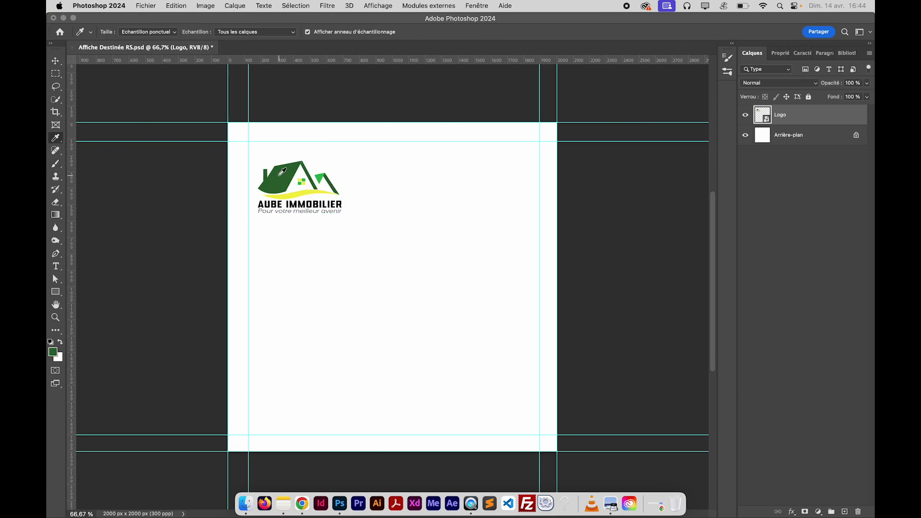
{"action": "left_click", "coordinate": [55, 61]}
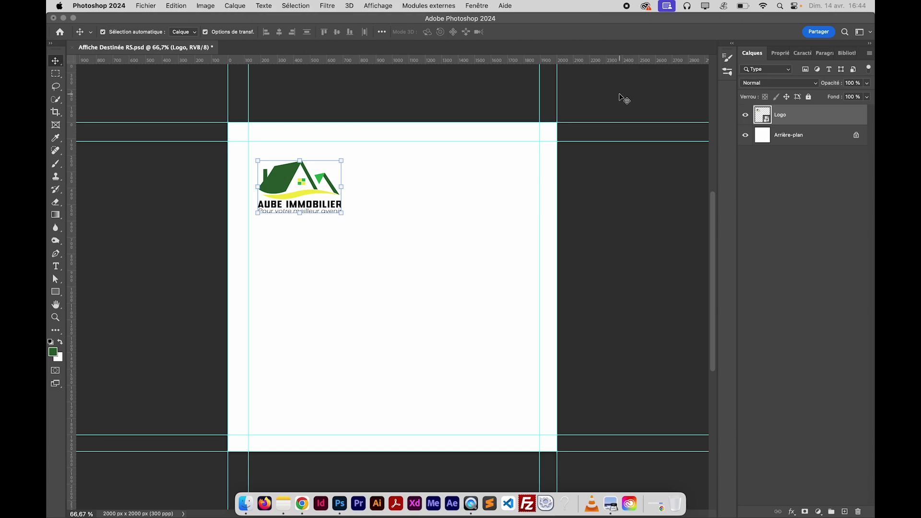
{"action": "left_click", "coordinate": [746, 115]}
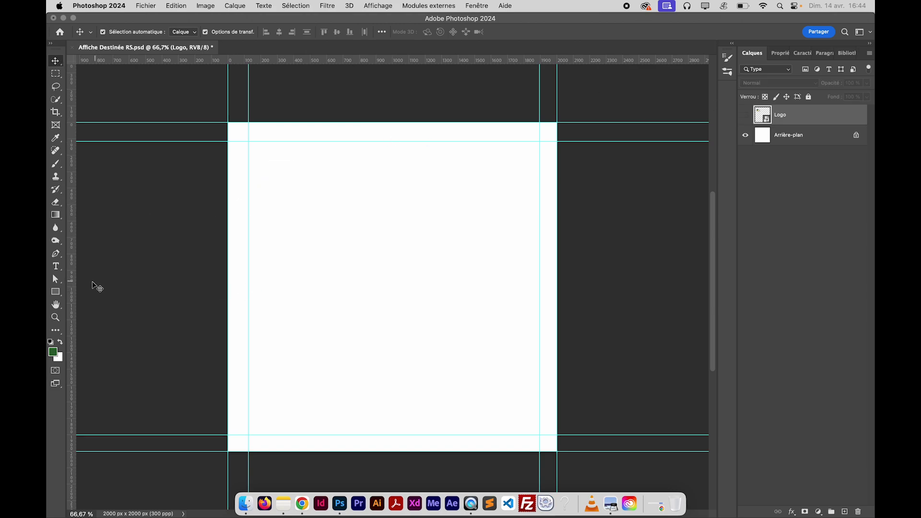
- Draw a 2000 x 2000 px dark green rectangle covering the whole canvas and save the document
{"action": "left_click", "coordinate": [56, 292]}
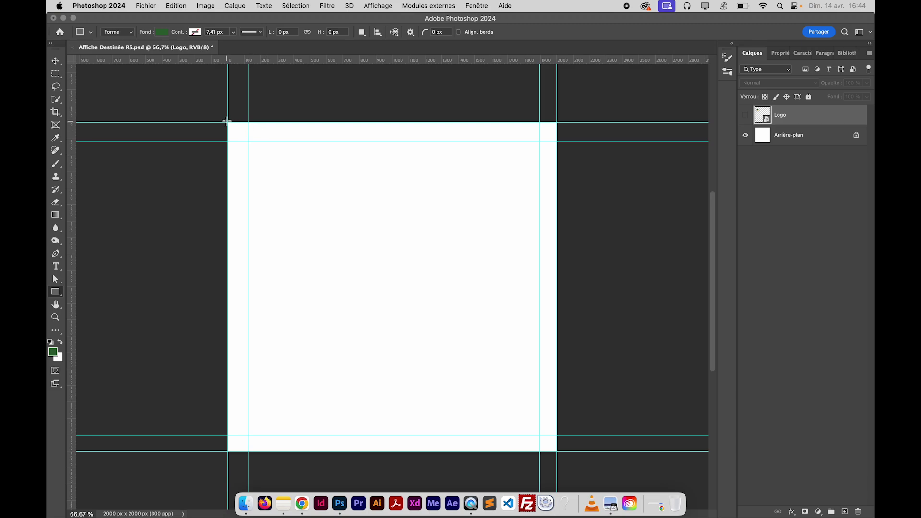
{"action": "left_click_drag", "start_coordinate": [227, 121], "coordinate": [558, 453]}
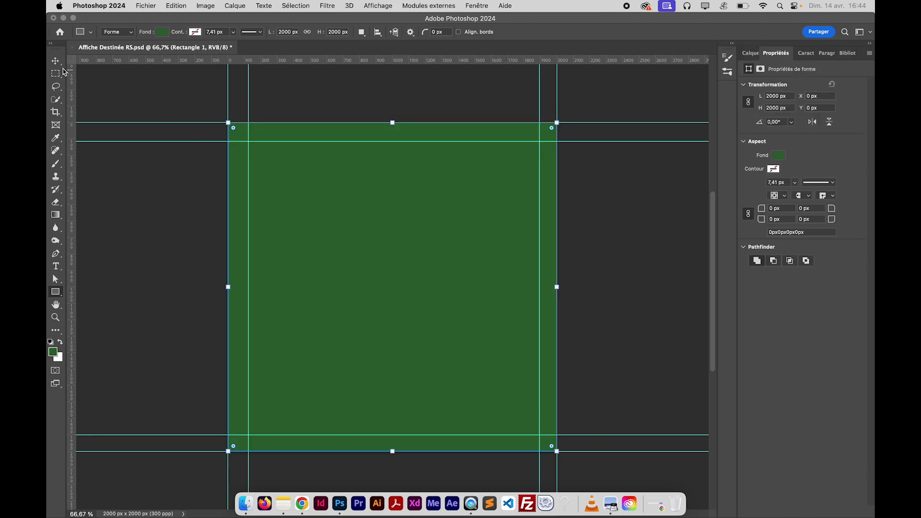
{"action": "left_click", "coordinate": [55, 61]}
{"action": "left_click", "coordinate": [138, 203]}
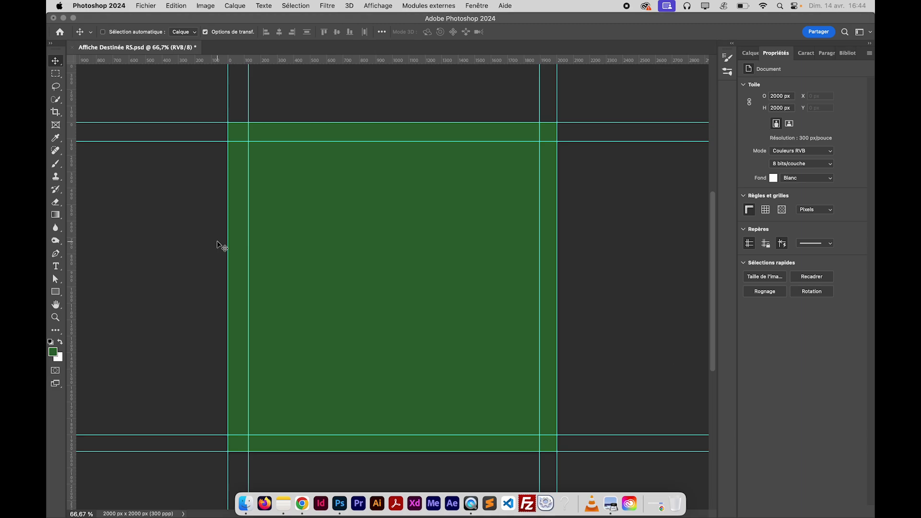
{"action": "key", "text": "super+s"}
- Switch to Chrome and browse the Freepik results for "image de maison" for house pictures
{"action": "left_click", "coordinate": [306, 496]}
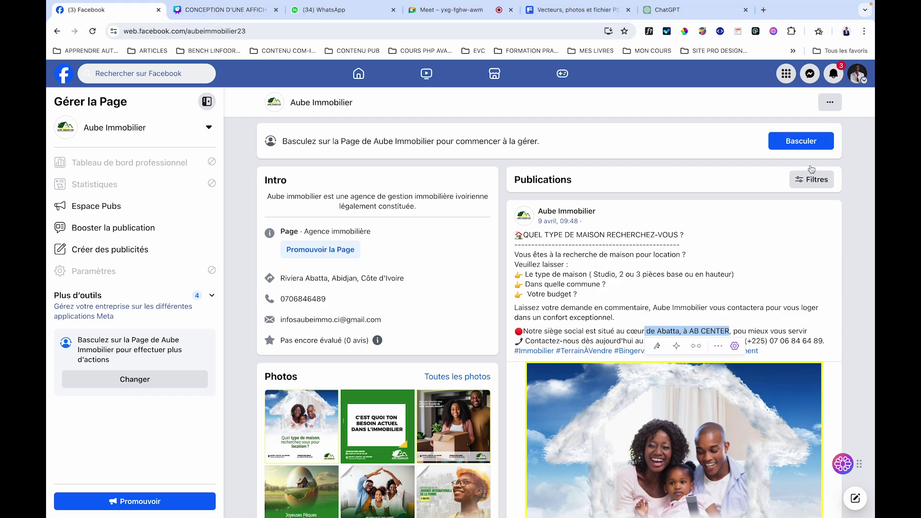
{"action": "left_click", "coordinate": [576, 9]}
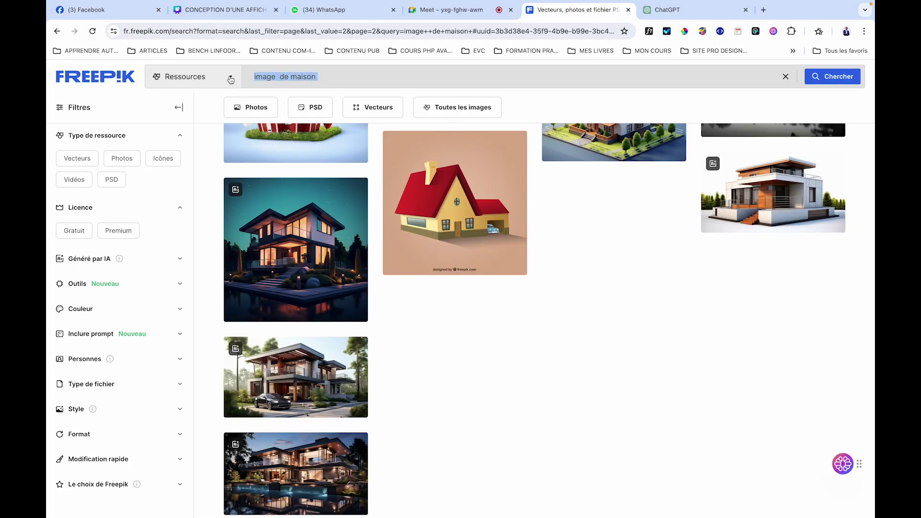
{"action": "key", "text": "Return"}
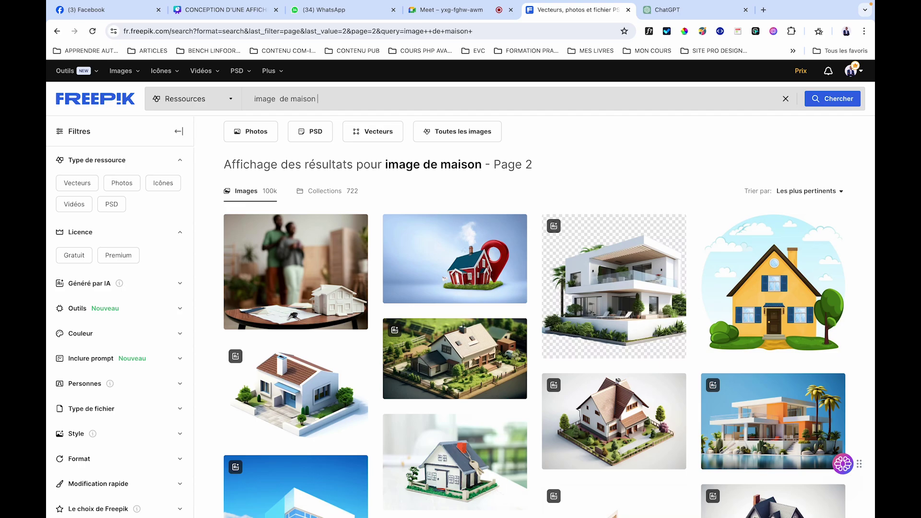
{"action": "scroll", "coordinate": [288, 206], "scroll_direction": "down", "scroll_amount": 8}
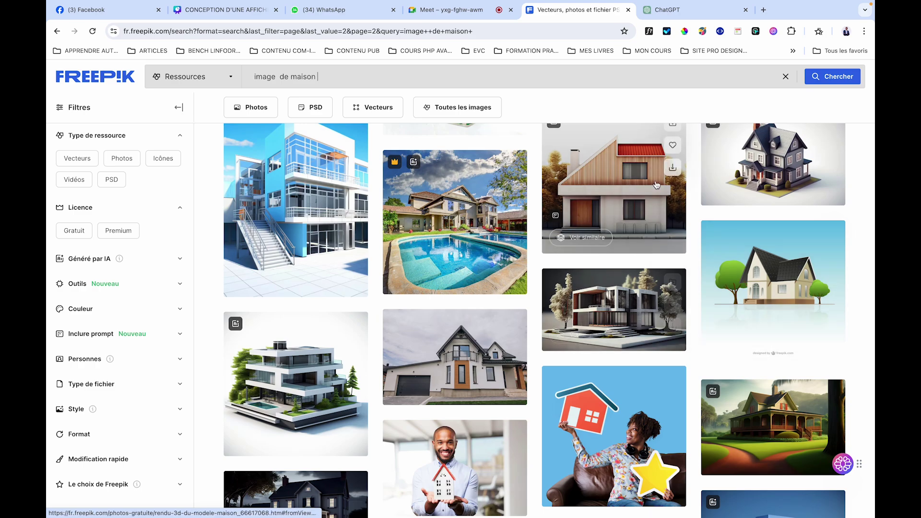
{"action": "scroll", "coordinate": [432, 355], "scroll_direction": "down", "scroll_amount": 6}
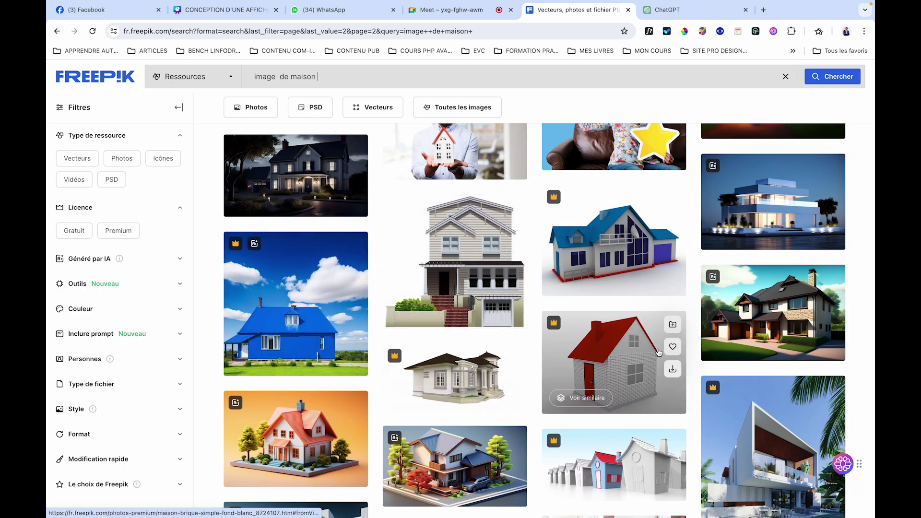
- Switch back to Photoshop and place back1.jpeg from the Links folder as an embedded image filling the canvas
{"action": "key", "text": "ctrl+Up"}
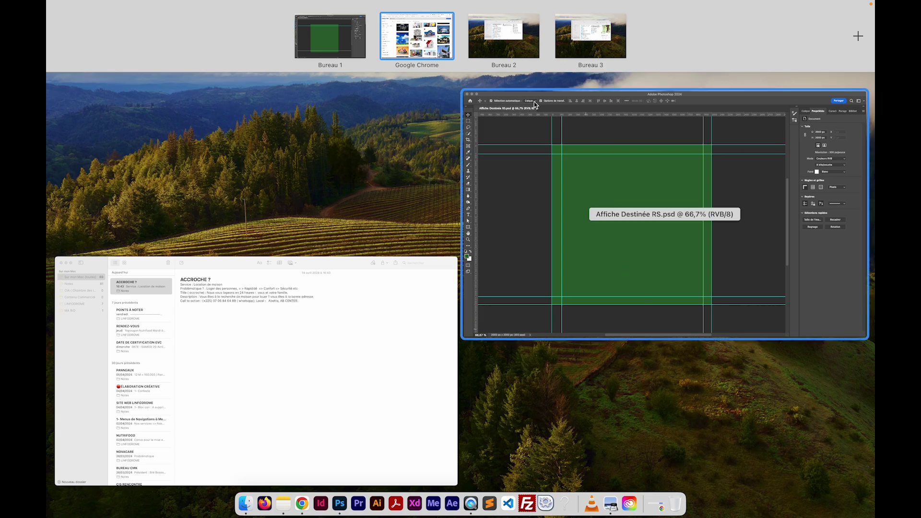
{"action": "left_click", "coordinate": [544, 176]}
{"action": "left_click", "coordinate": [145, 5]}
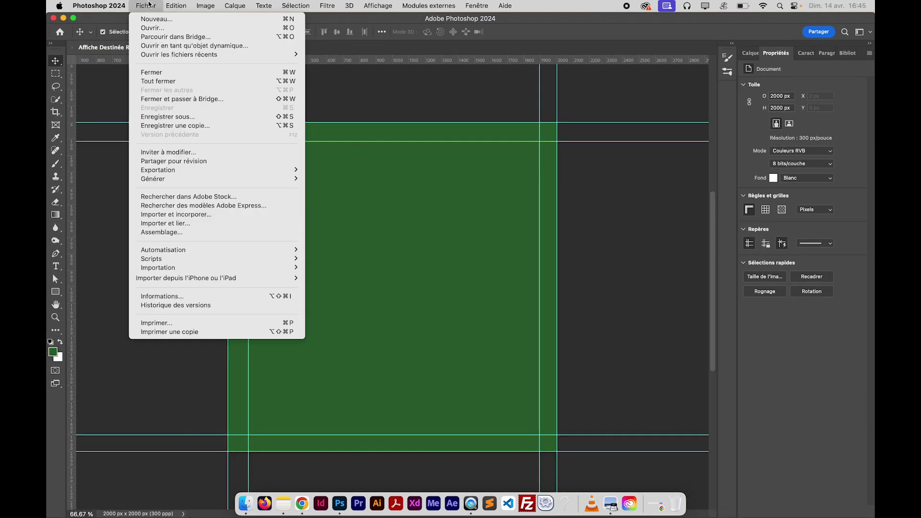
{"action": "key", "text": "Escape"}
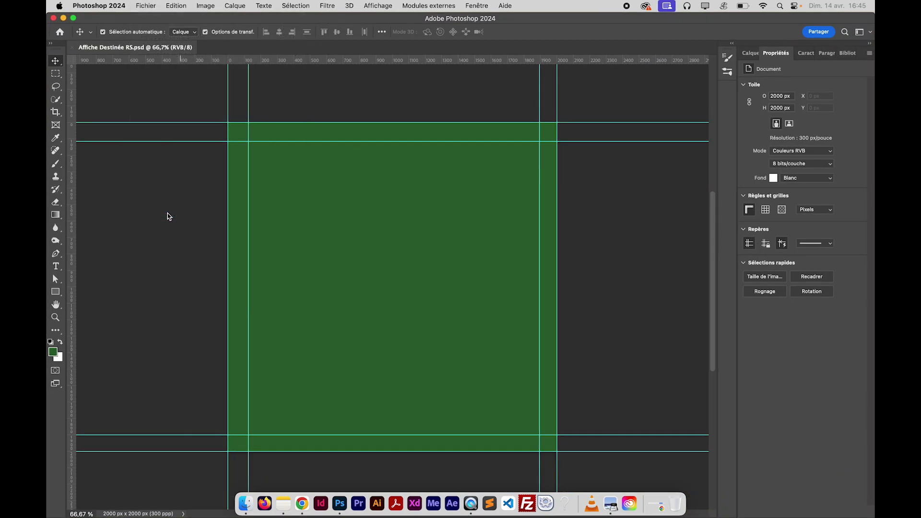
{"action": "key", "text": "super+o"}
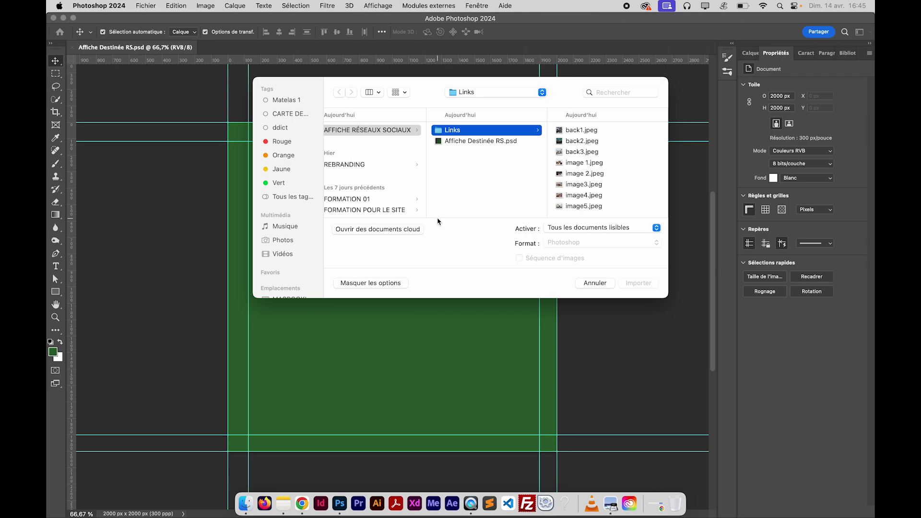
{"action": "left_click", "coordinate": [578, 131]}
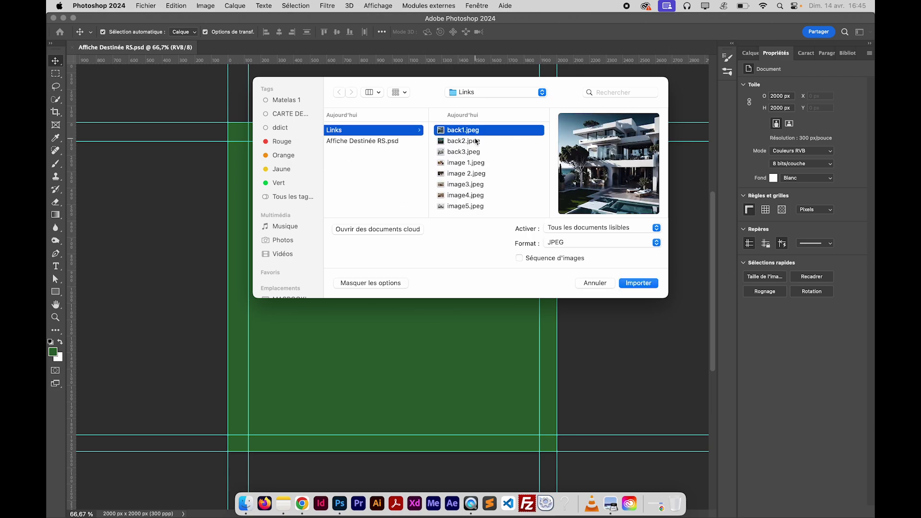
{"action": "left_click", "coordinate": [633, 284]}
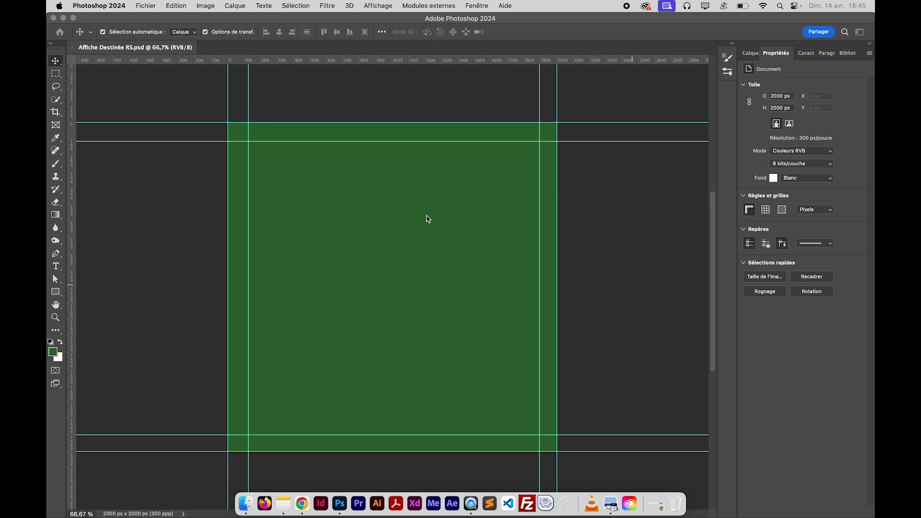
{"action": "key", "text": "Return"}
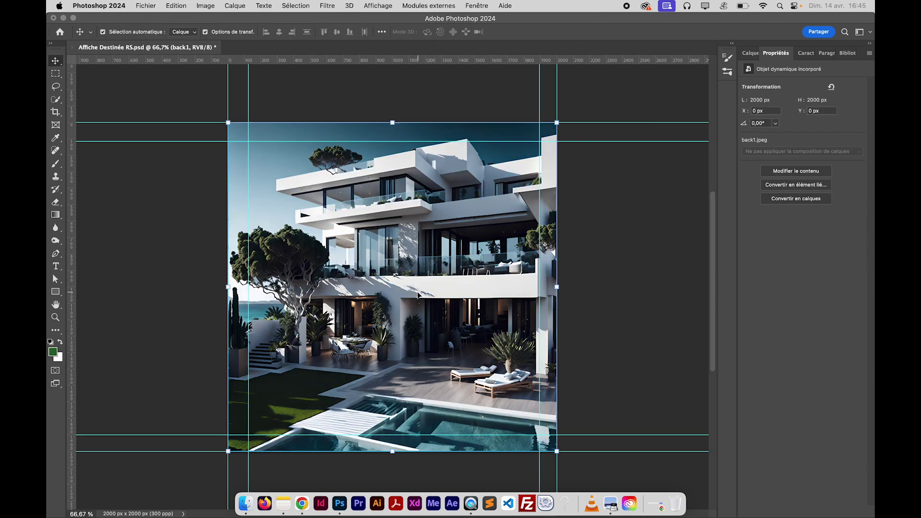
- Place back2.jpeg from the Links folder as an embedded image over the full canvas
{"action": "left_click", "coordinate": [147, 6]}
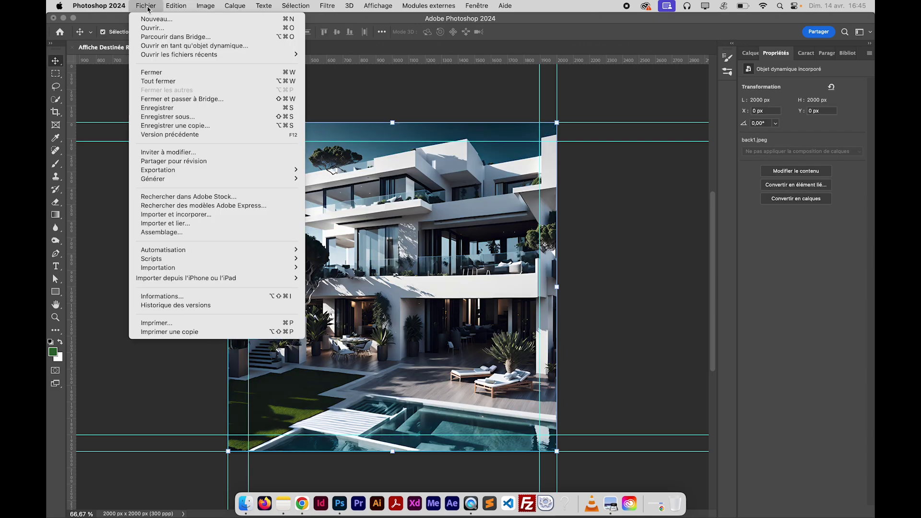
{"action": "left_click", "coordinate": [472, 215]}
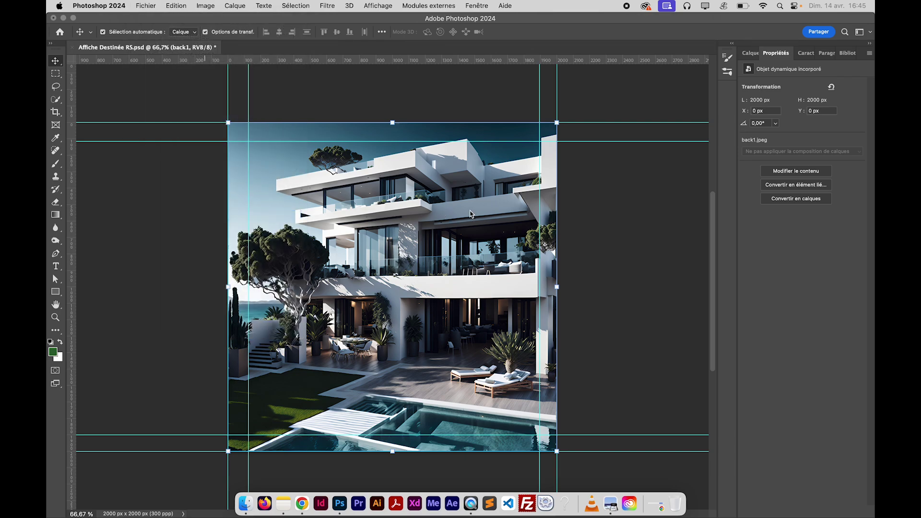
{"action": "left_click", "coordinate": [581, 151]}
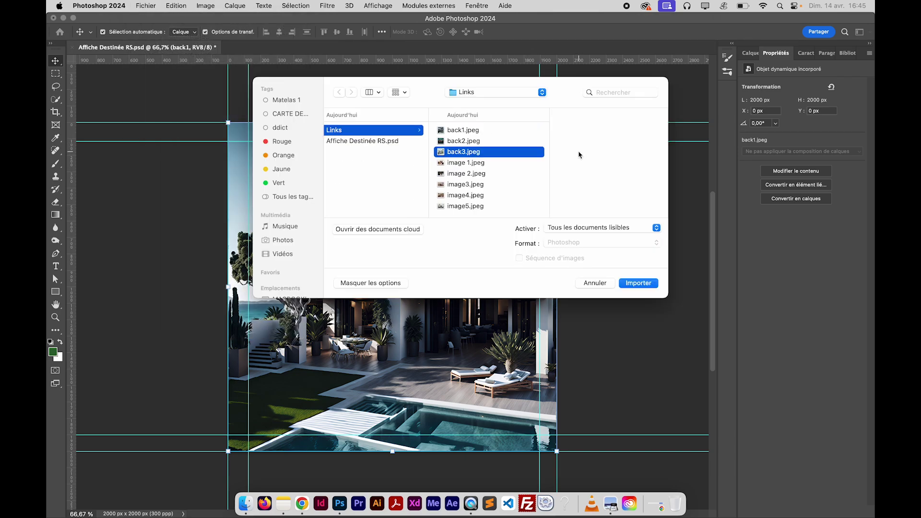
{"action": "left_click", "coordinate": [459, 142]}
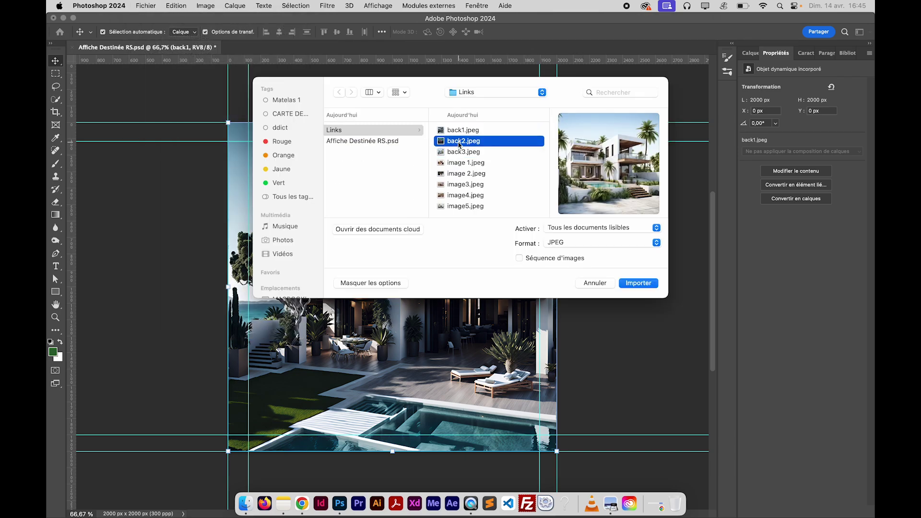
{"action": "left_click", "coordinate": [638, 284]}
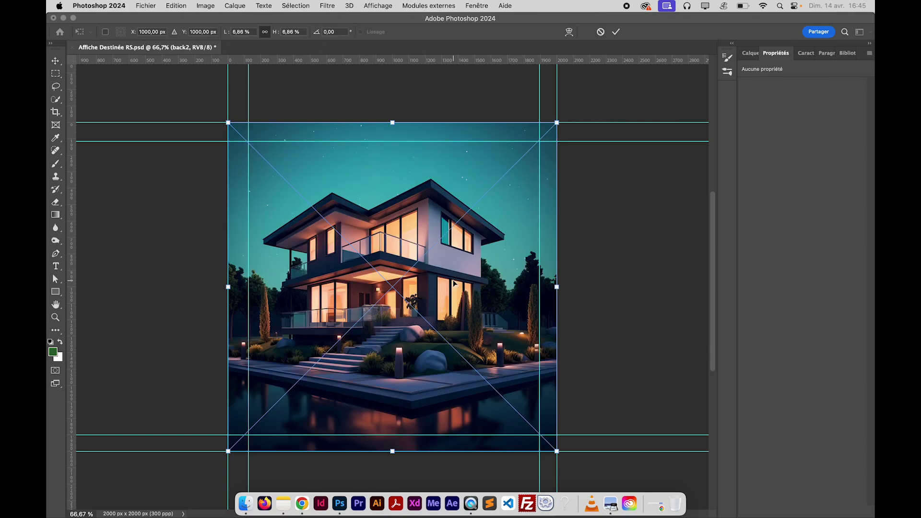
{"action": "key", "text": "Return"}
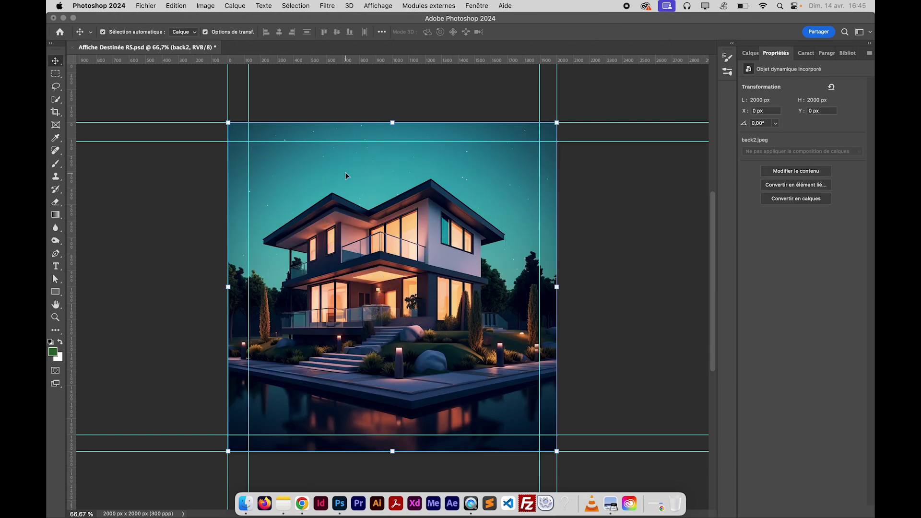
- Embed back3.jpeg from the Links folder at full canvas size above the other house images
{"action": "left_click", "coordinate": [146, 6]}
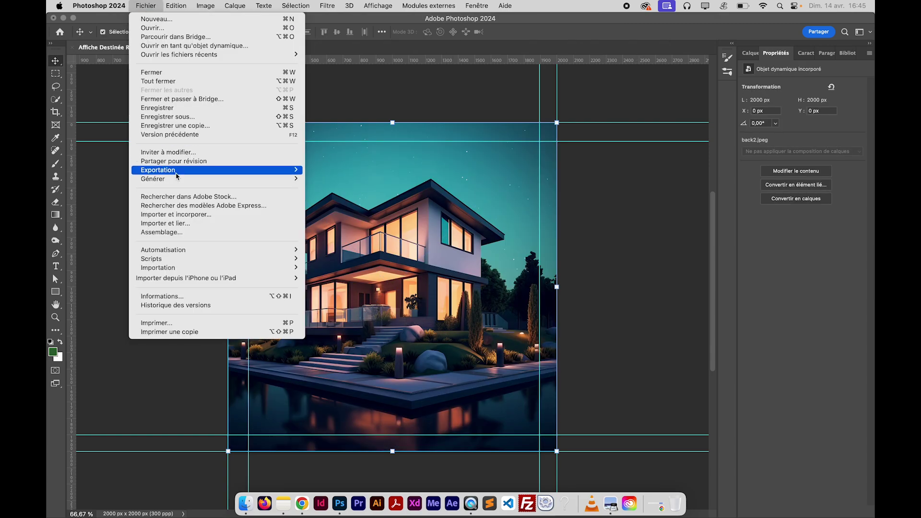
{"action": "left_click", "coordinate": [177, 215]}
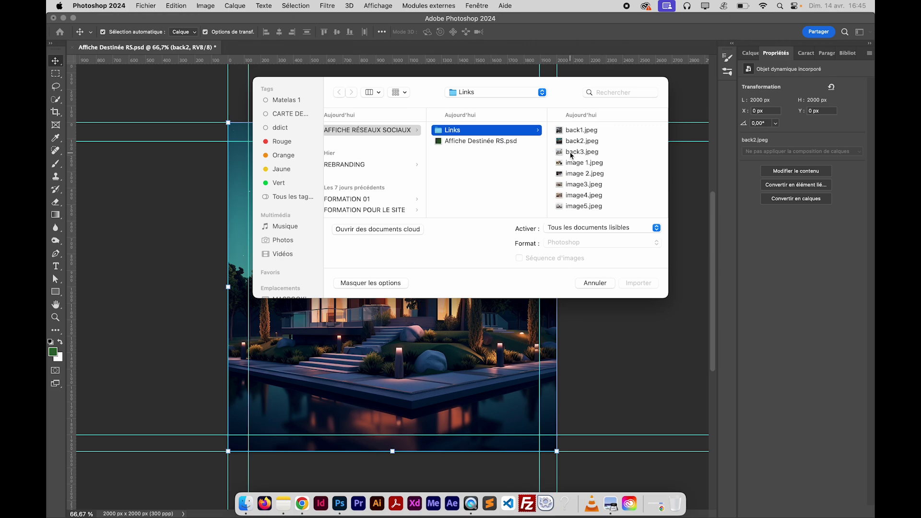
{"action": "left_click", "coordinate": [575, 153]}
{"action": "left_click", "coordinate": [639, 283]}
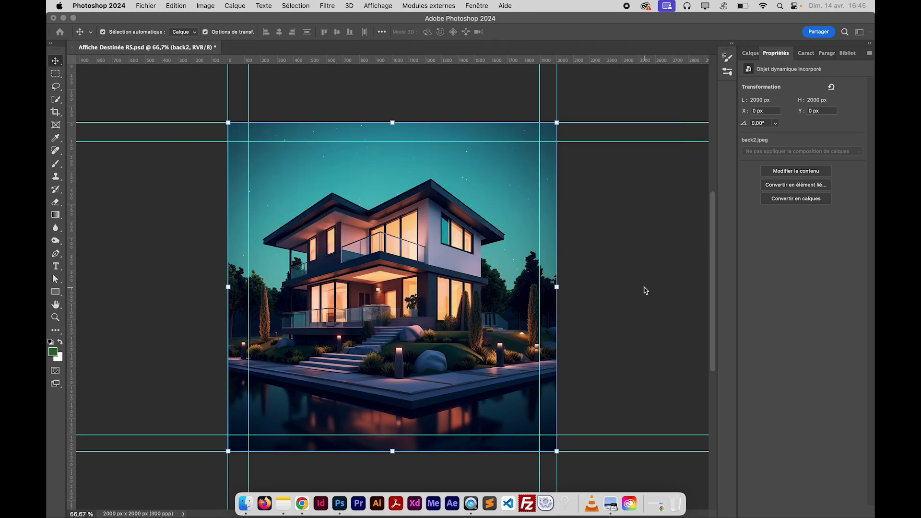
{"action": "key", "text": "Return"}
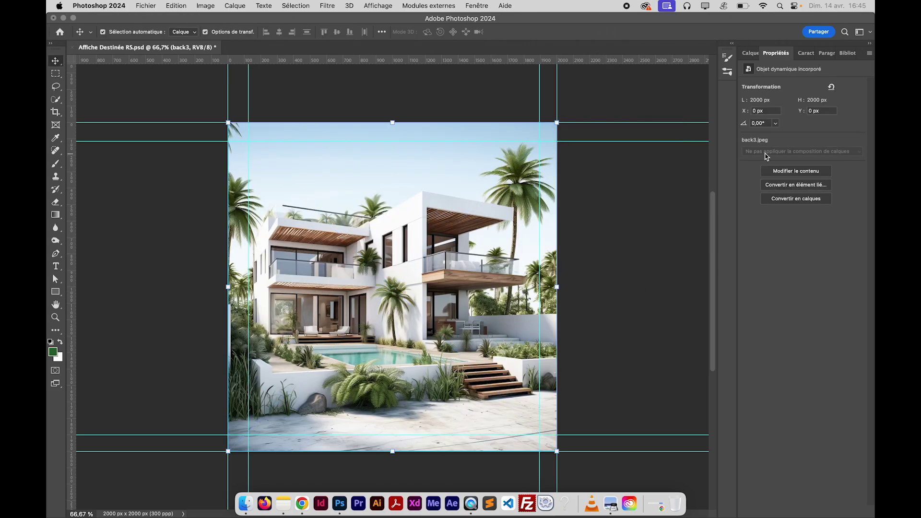
- Hide the back3 and back2 layers, leaving back1 as the only house image on display
{"action": "left_click", "coordinate": [750, 53]}
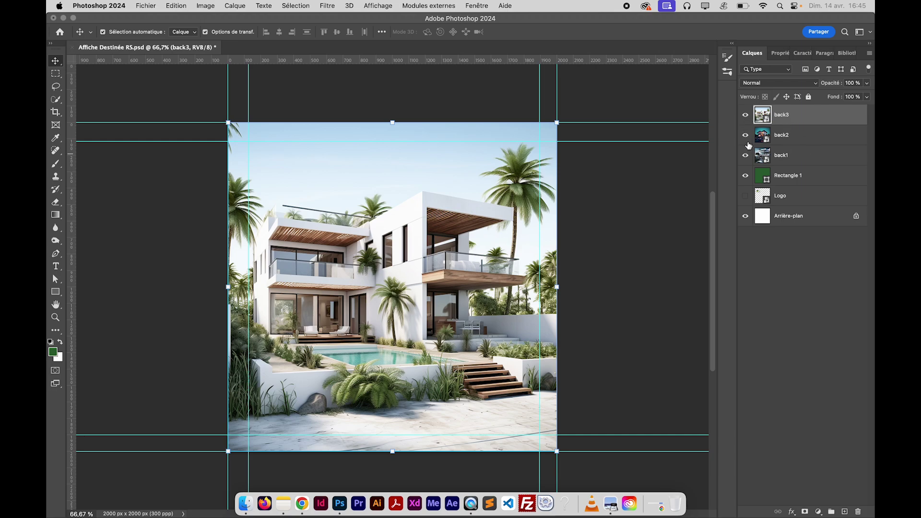
{"action": "left_click", "coordinate": [745, 116]}
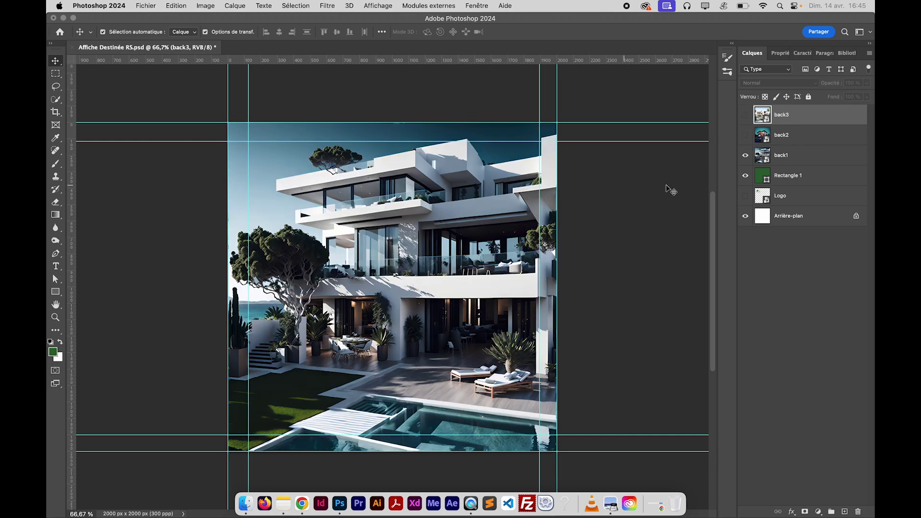
- Apply a Gaussian blur with a radius of 45.6 pixels to the back1 house image
{"action": "left_click", "coordinate": [794, 156]}
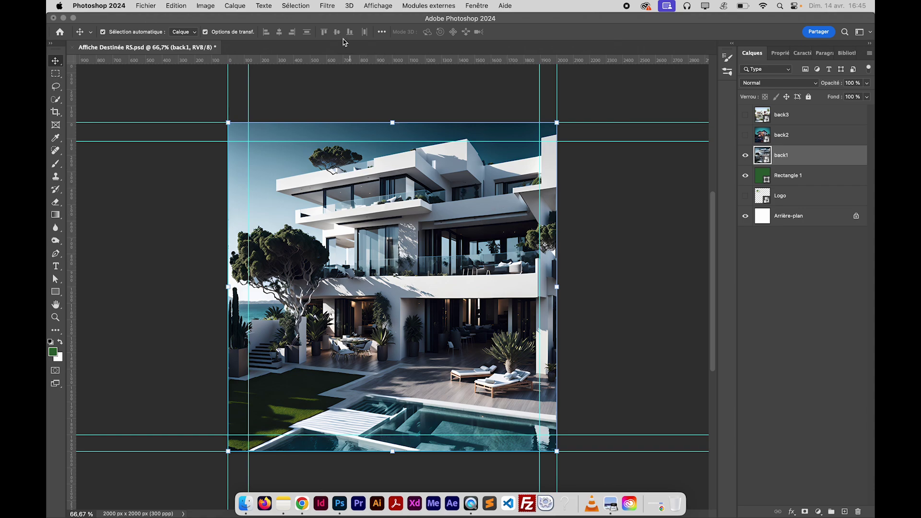
{"action": "left_click", "coordinate": [331, 6]}
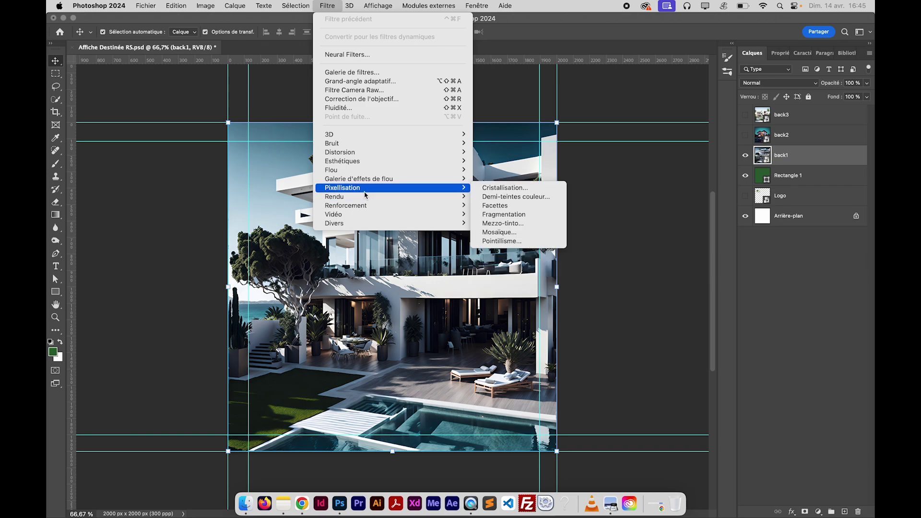
{"action": "mouse_move", "coordinate": [366, 198]}
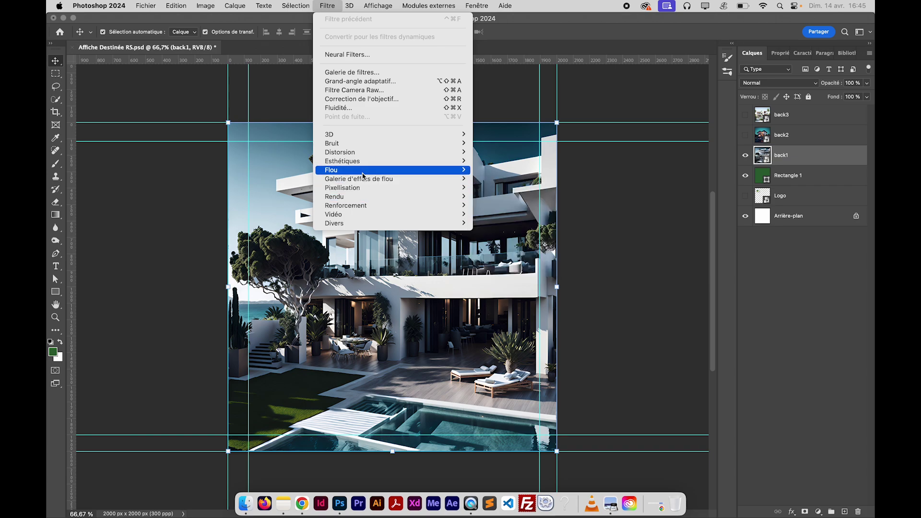
{"action": "mouse_move", "coordinate": [428, 176]}
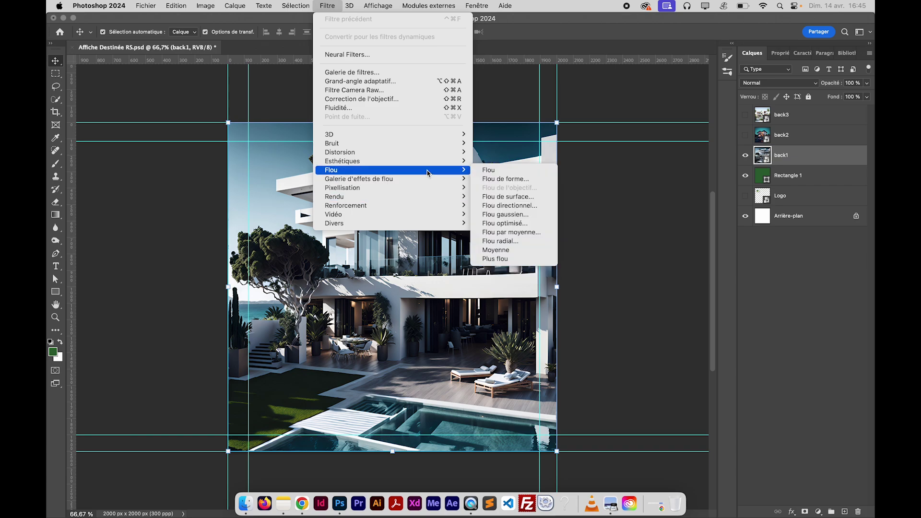
{"action": "left_click", "coordinate": [517, 217]}
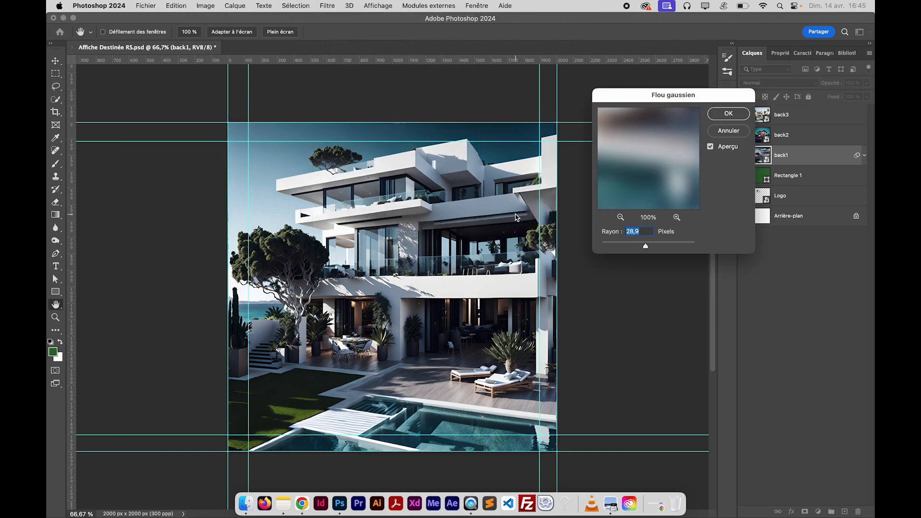
{"action": "left_click_drag", "start_coordinate": [646, 248], "coordinate": [652, 249]}
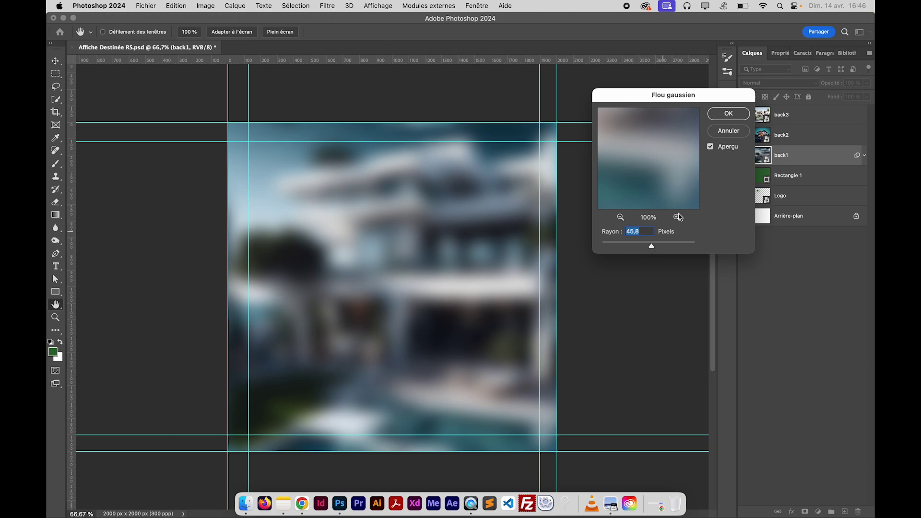
{"action": "left_click", "coordinate": [725, 118]}
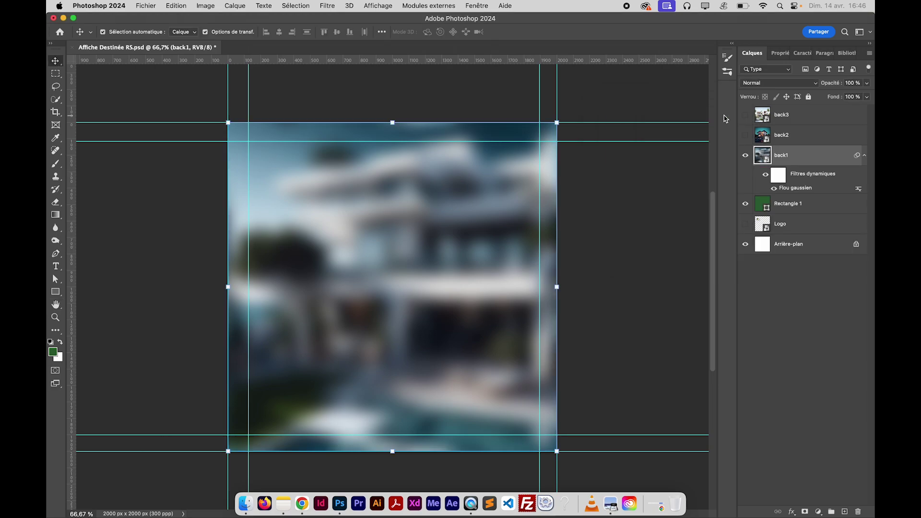
- Set the blend mode of the back1 layer to Lumière tamisée and save the document
{"action": "left_click", "coordinate": [799, 83]}
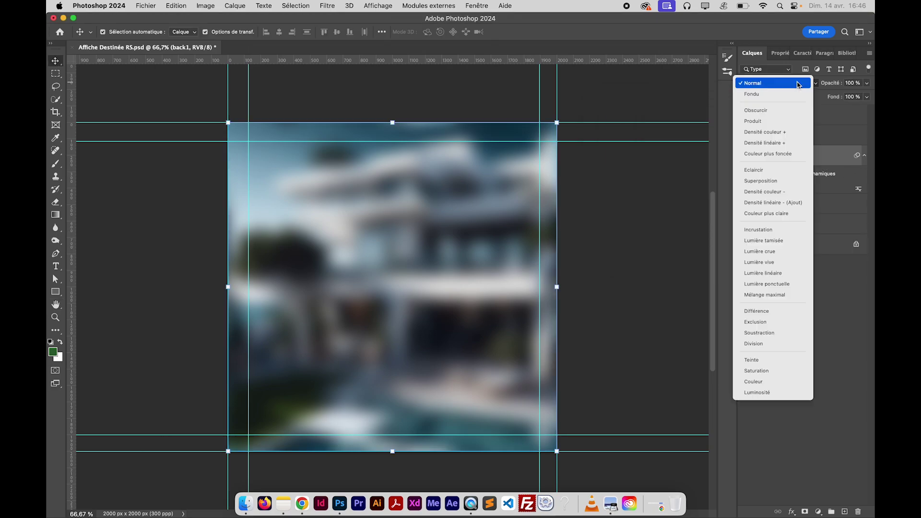
{"action": "left_click", "coordinate": [769, 242]}
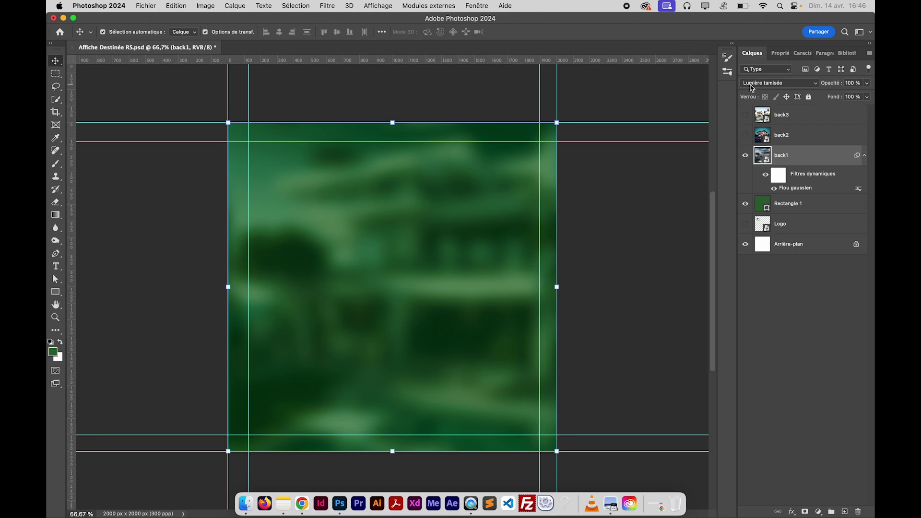
{"action": "left_click", "coordinate": [785, 85]}
{"action": "left_click", "coordinate": [782, 86]}
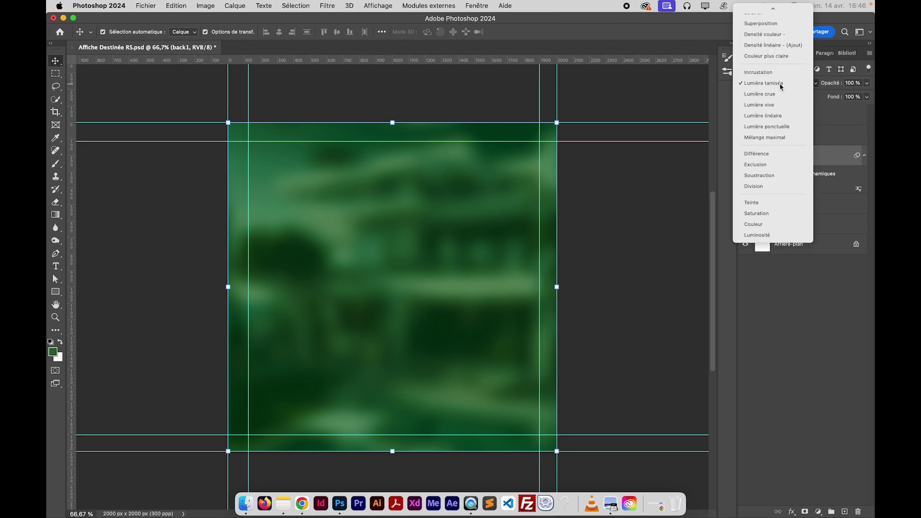
{"action": "key", "text": "super+alt+a"}
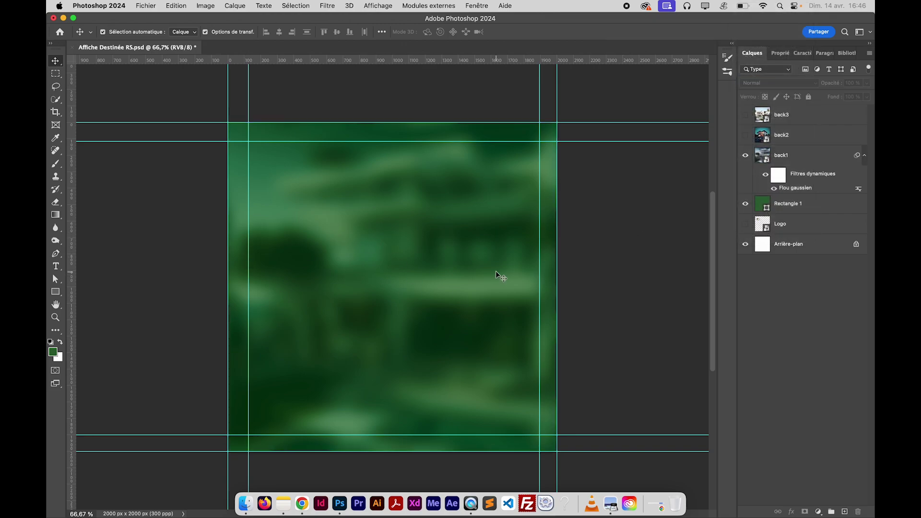
{"action": "key", "text": "super+s"}
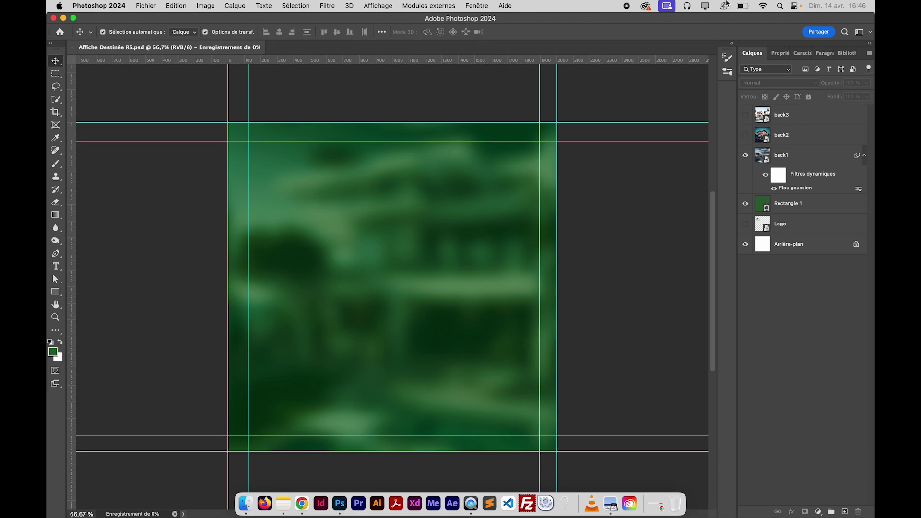
- Raise the monitor's brightness in the system settings
{"action": "left_click", "coordinate": [795, 8]}
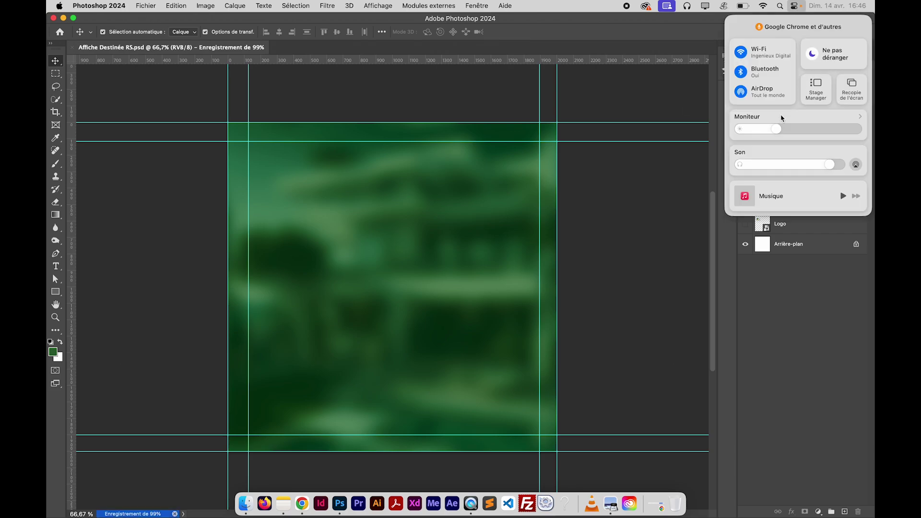
{"action": "left_click_drag", "start_coordinate": [770, 129], "coordinate": [821, 129]}
{"action": "left_click", "coordinate": [595, 211]}
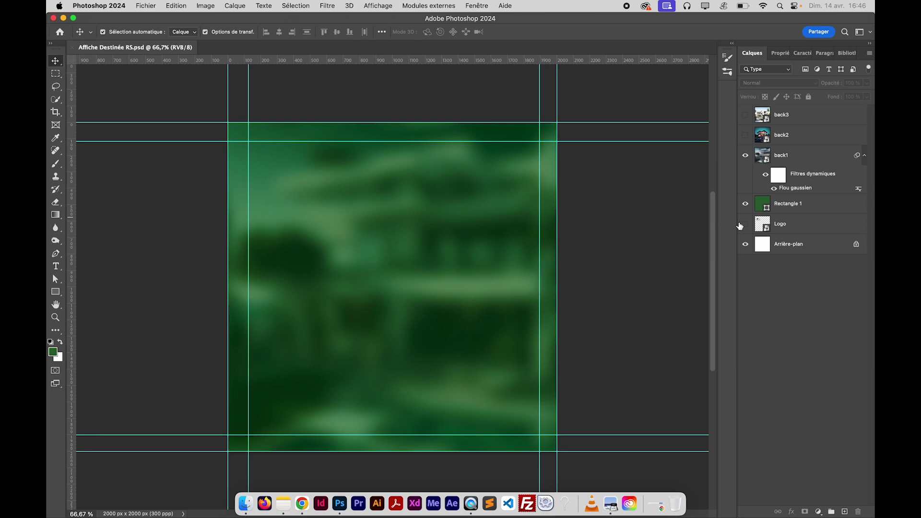
- Collapse back1's filter list, show the back2 house image and set its blend mode to Lumière tamisée
{"action": "left_click", "coordinate": [862, 156]}
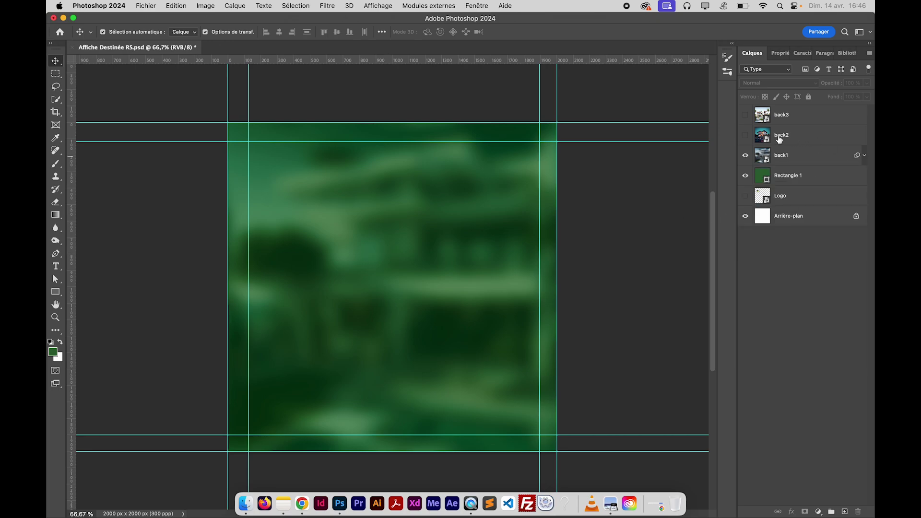
{"action": "left_click", "coordinate": [746, 135]}
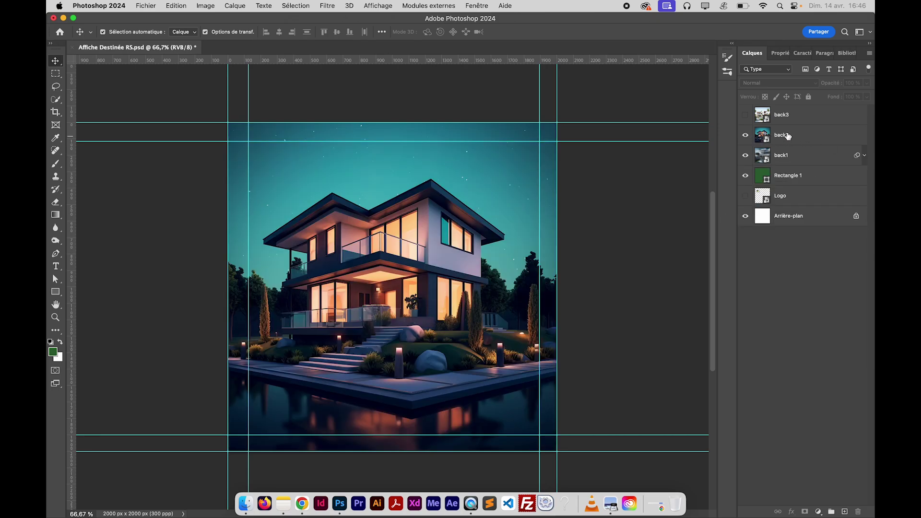
{"action": "left_click", "coordinate": [800, 143]}
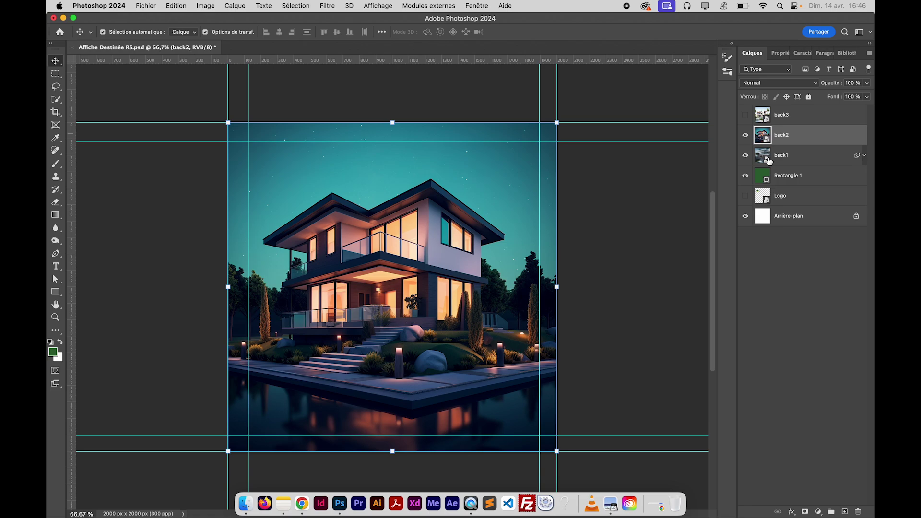
{"action": "left_click", "coordinate": [767, 83]}
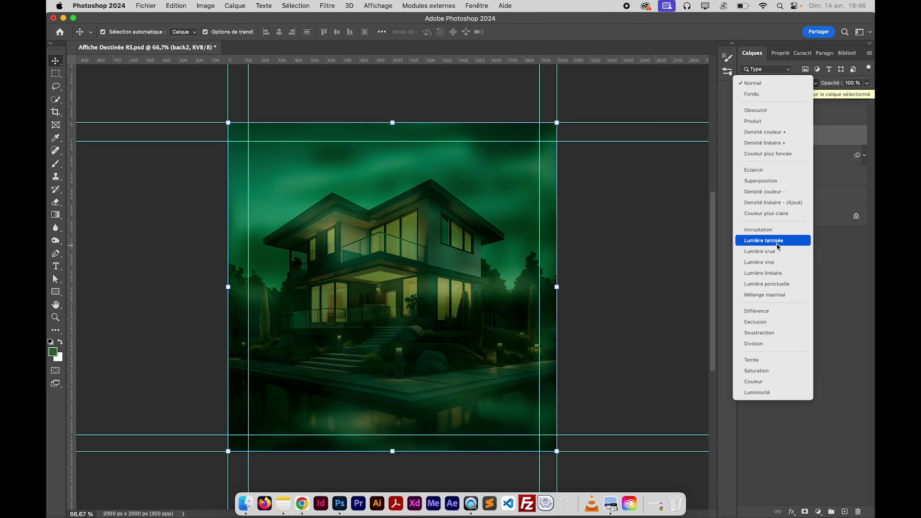
{"action": "left_click", "coordinate": [783, 244]}
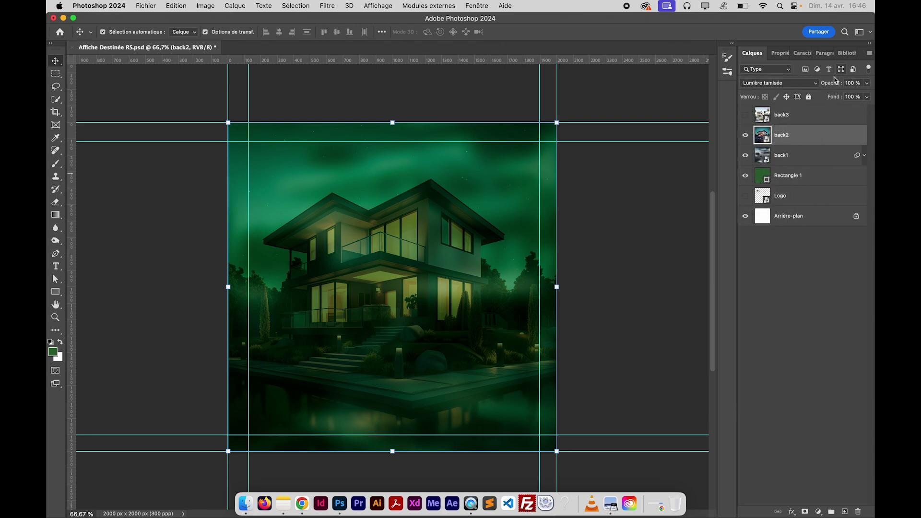
- Lower the opacity of the back2 layer to 33 % and save the document
{"action": "left_click_drag", "start_coordinate": [836, 85], "coordinate": [802, 86]}
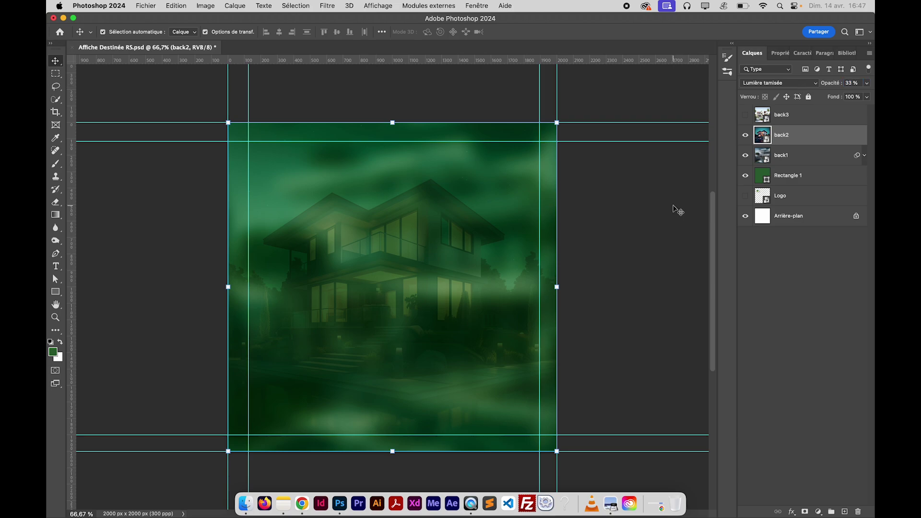
{"action": "left_click", "coordinate": [632, 240]}
{"action": "key", "text": "super+s"}
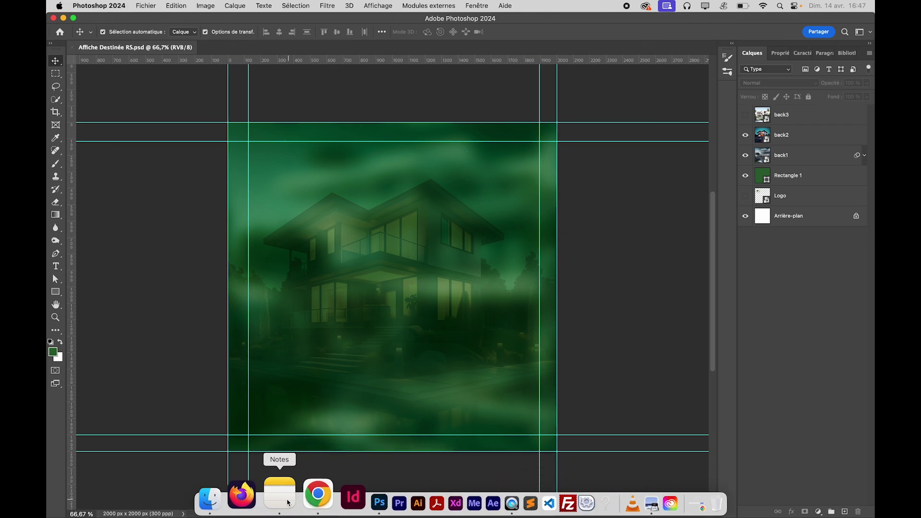
- Copy the title line "Nous vous logeons en 24 heures : vous et votre famille" from Notes and return to Photoshop
{"action": "left_click", "coordinate": [282, 502]}
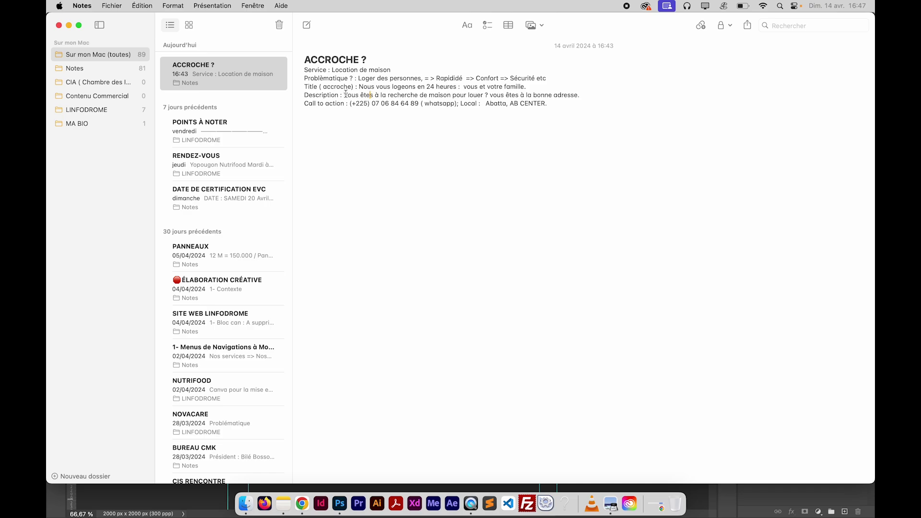
{"action": "left_click_drag", "start_coordinate": [359, 86], "coordinate": [522, 86]}
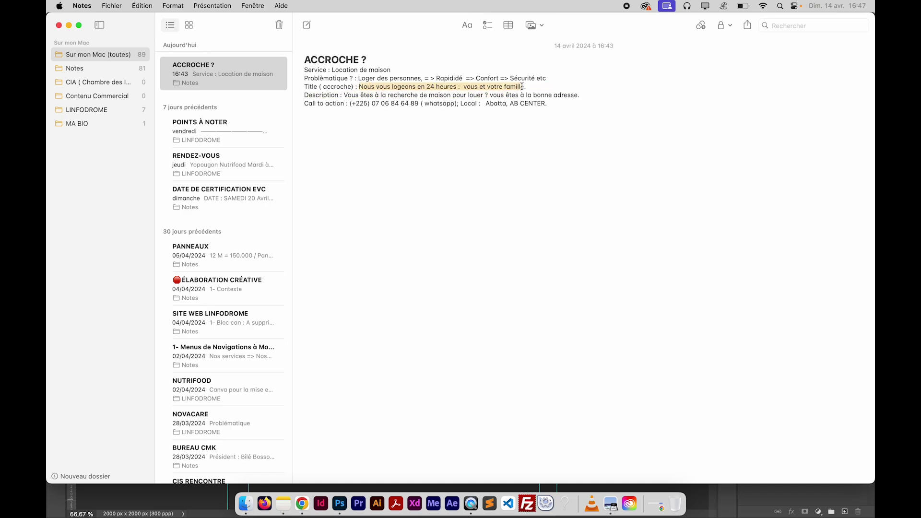
{"action": "key", "text": "super+c"}
{"action": "key", "text": "super+Tab"}
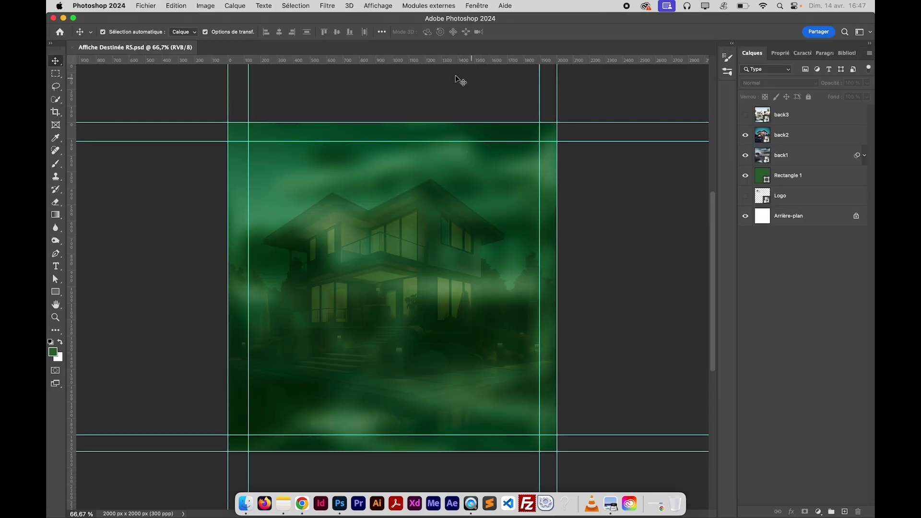
- Paste the copied headline as a new Montserrat text layer on the poster and colour it white (ffffff)
{"action": "left_click", "coordinate": [55, 267]}
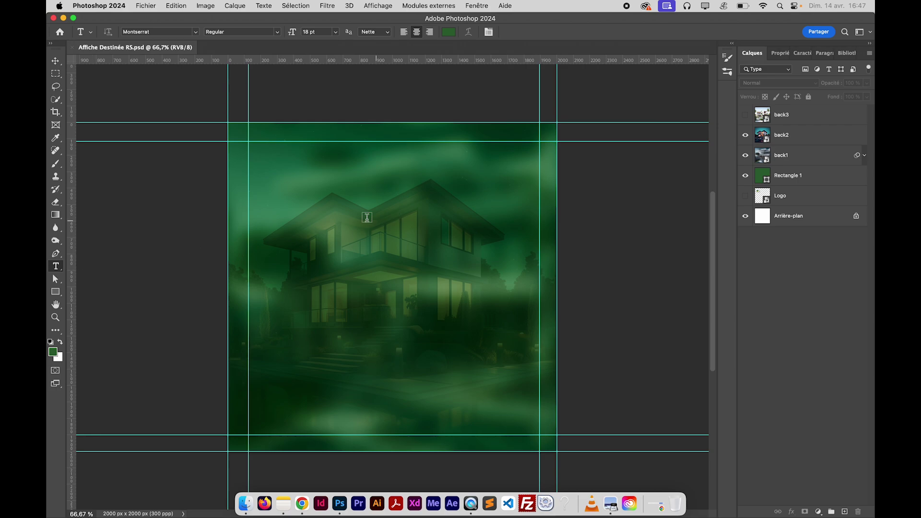
{"action": "left_click", "coordinate": [422, 224]}
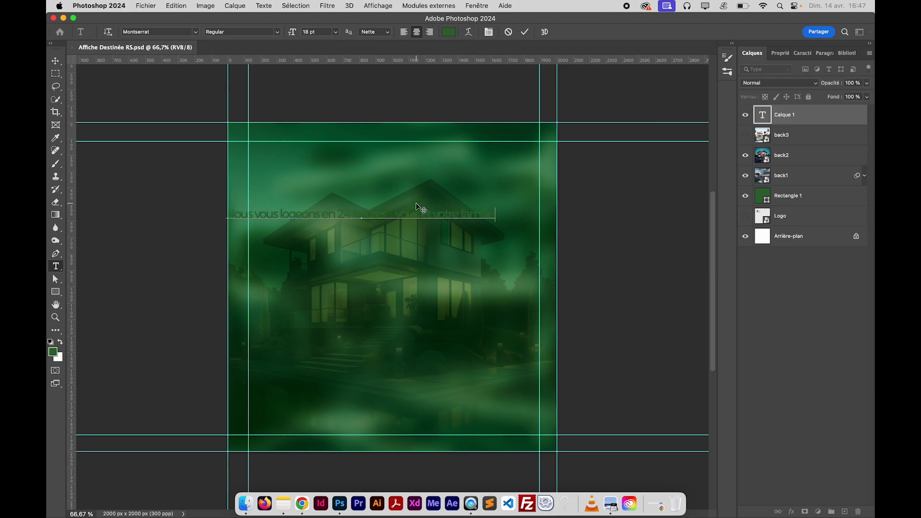
{"action": "key", "text": "super+a"}
{"action": "left_click", "coordinate": [448, 34]}
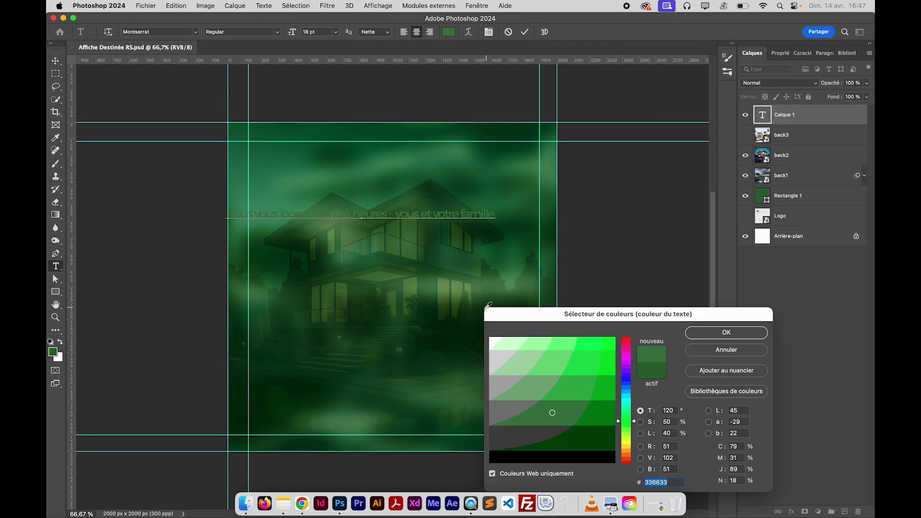
{"action": "left_click", "coordinate": [493, 337]}
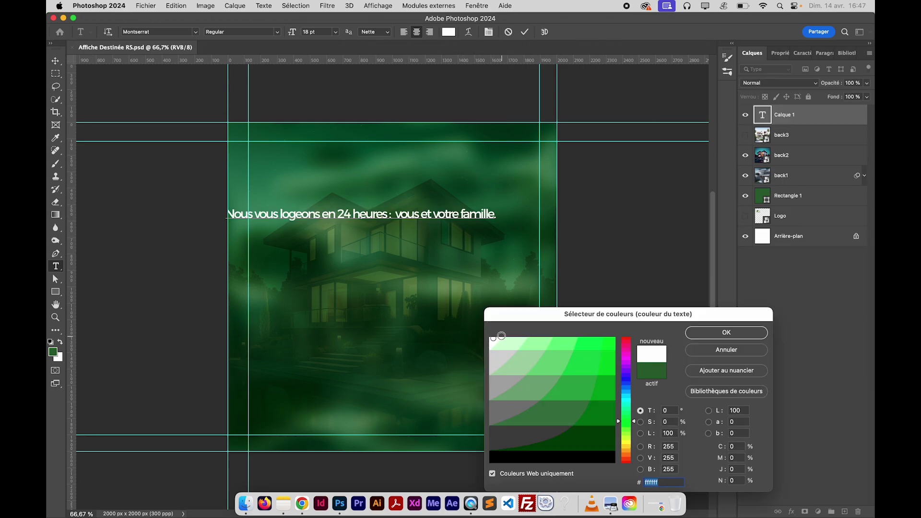
{"action": "left_click", "coordinate": [724, 333]}
{"action": "left_click", "coordinate": [189, 122]}
- Move the headline down to the lower part of the poster, between the vertical margin guides
{"action": "key", "text": "v"}
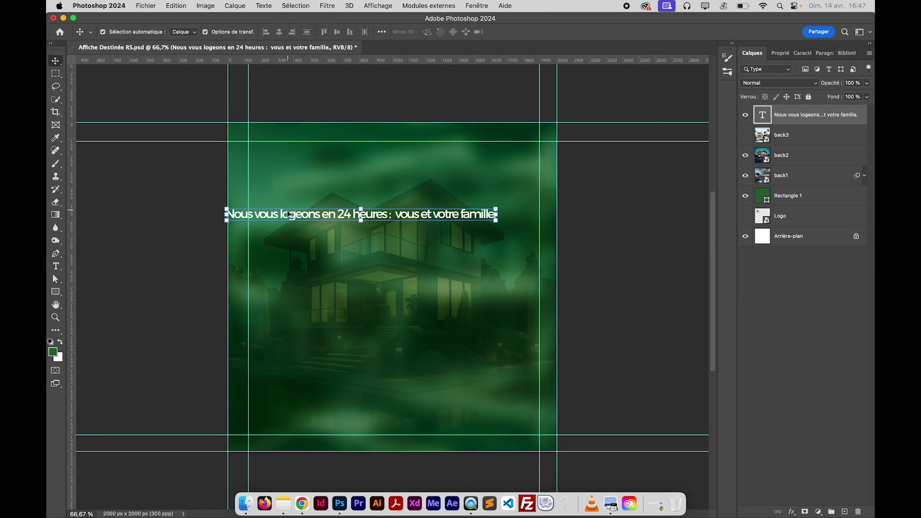
{"action": "left_click_drag", "start_coordinate": [288, 214], "coordinate": [322, 361]}
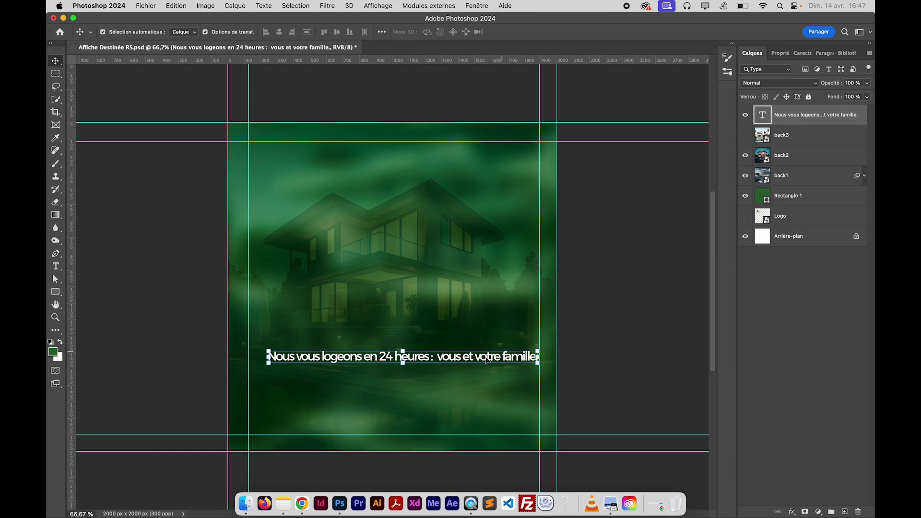
{"action": "left_click_drag", "start_coordinate": [468, 363], "coordinate": [464, 401]}
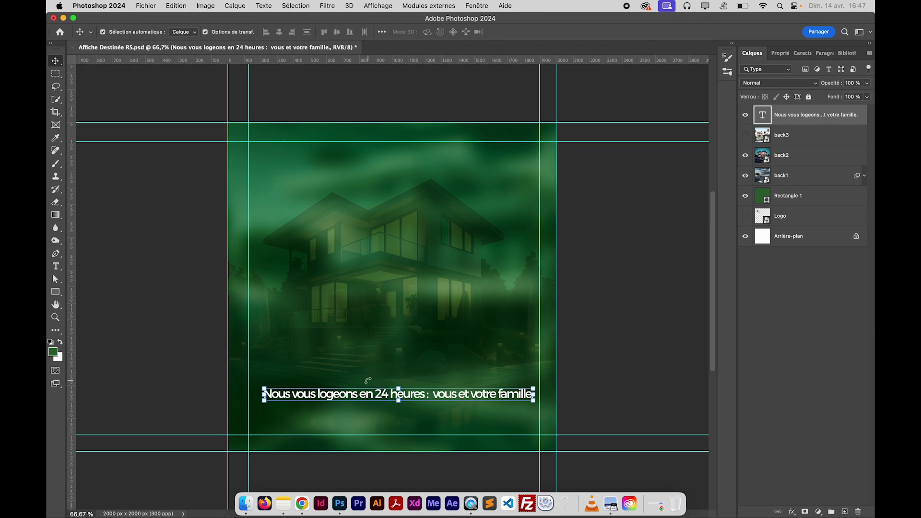
- Switch to Freepik in Chrome, search for "image d'une famille heureuse dans une maison" and browse the family photos
{"action": "left_click", "coordinate": [300, 502]}
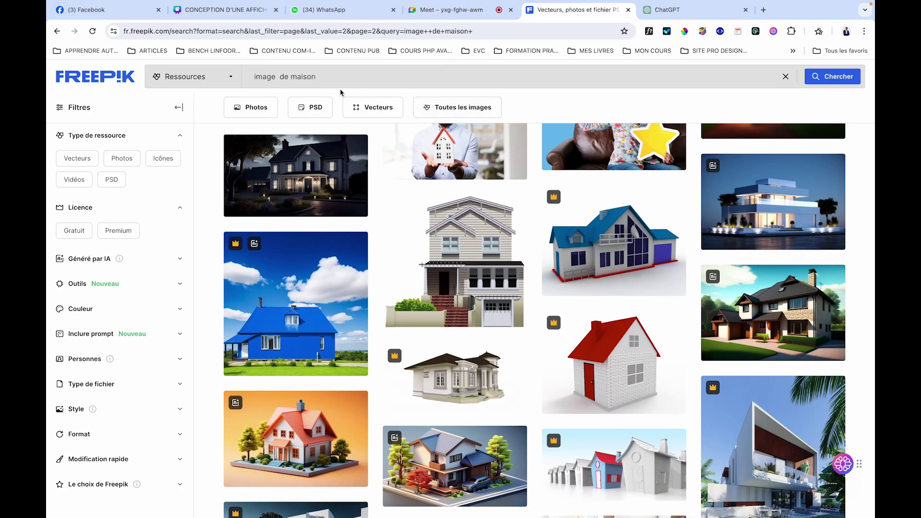
{"action": "left_click_drag", "start_coordinate": [276, 77], "coordinate": [318, 77]}
{"action": "key", "text": "BackSpace"}
{"action": "key", "text": "Tab"}
{"action": "left_click", "coordinate": [390, 77]}
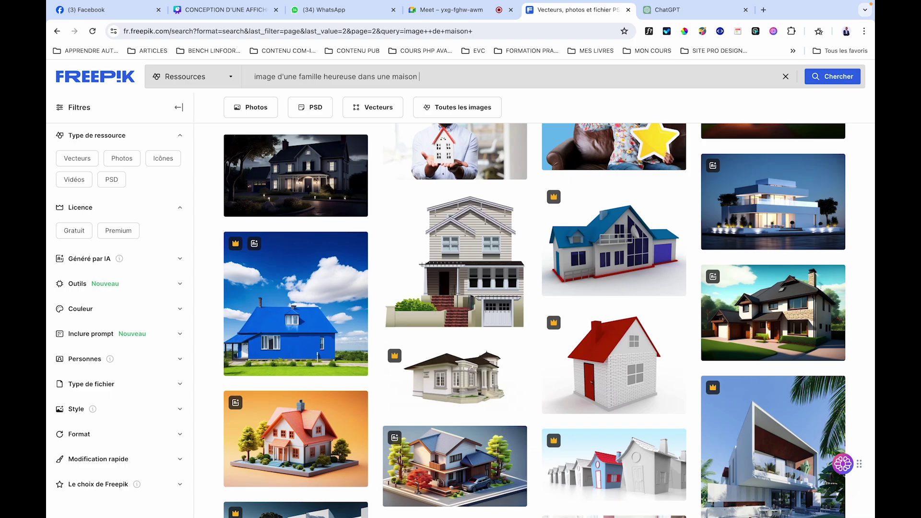
{"action": "key", "text": "Return"}
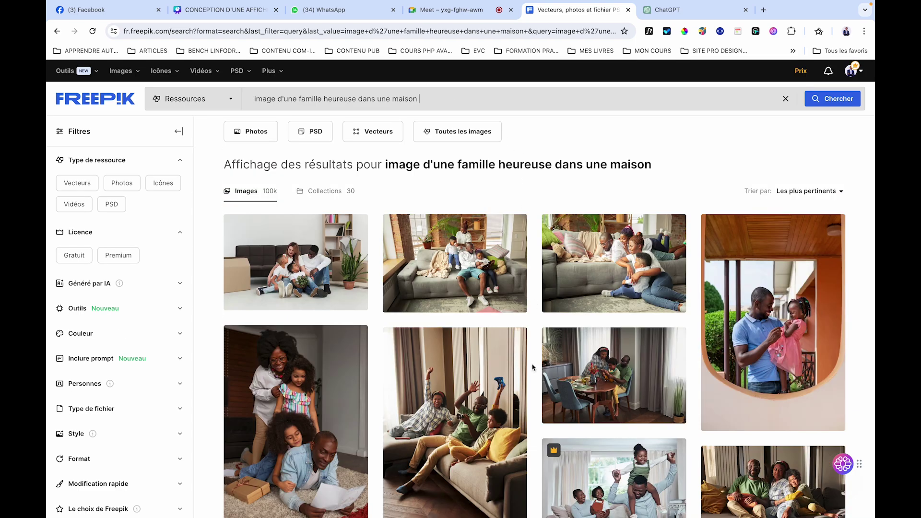
{"action": "scroll", "coordinate": [532, 383], "scroll_direction": "down", "scroll_amount": 5}
{"action": "scroll", "coordinate": [533, 382], "scroll_direction": "down", "scroll_amount": 2}
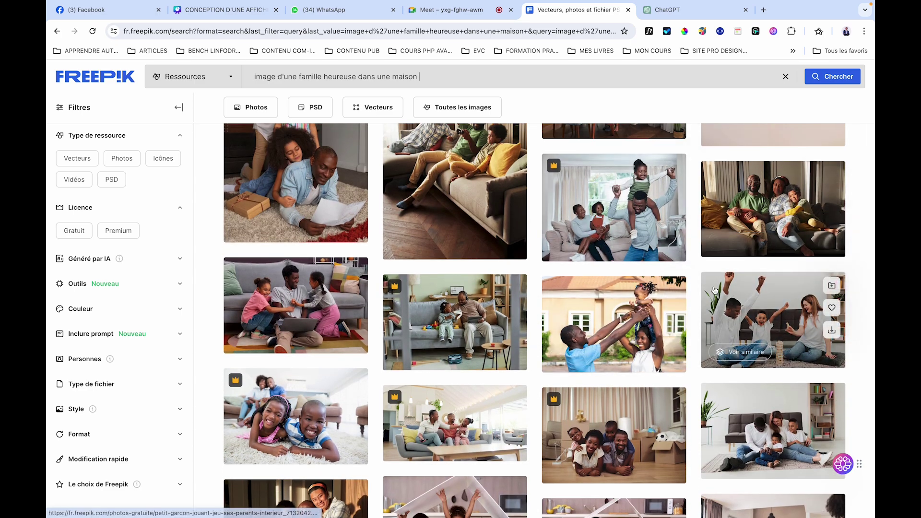
- Find the free photo of a father hugging his children on a leather sofa in the results and open it in a new tab
{"action": "scroll", "coordinate": [655, 324], "scroll_direction": "down", "scroll_amount": 6}
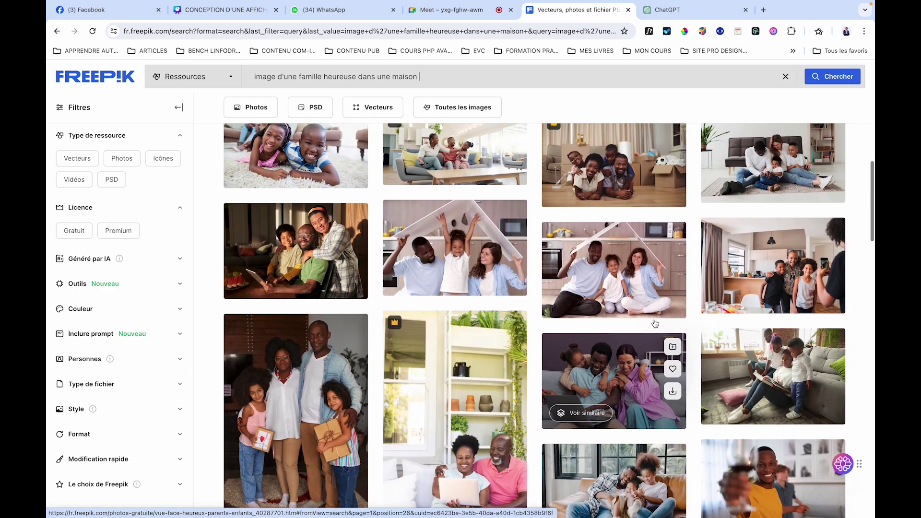
{"action": "scroll", "coordinate": [654, 324], "scroll_direction": "down", "scroll_amount": 2}
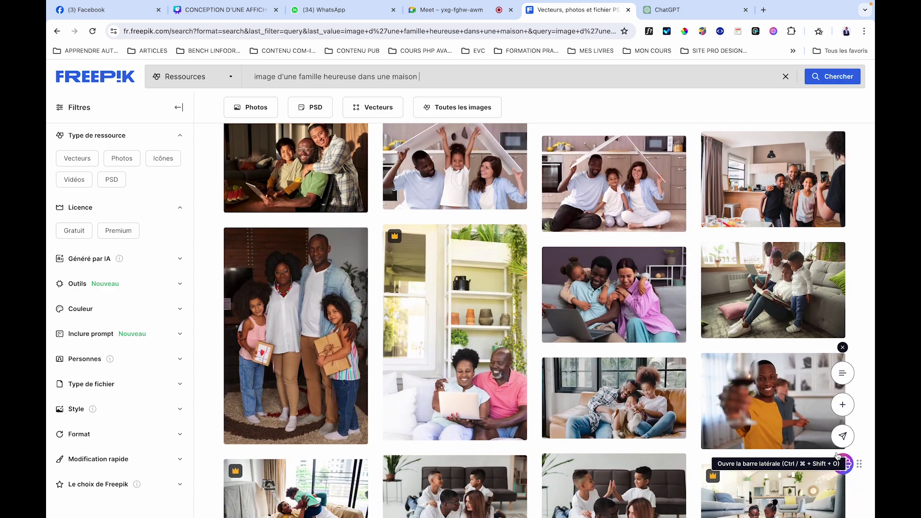
{"action": "scroll", "coordinate": [656, 290], "scroll_direction": "down", "scroll_amount": 2}
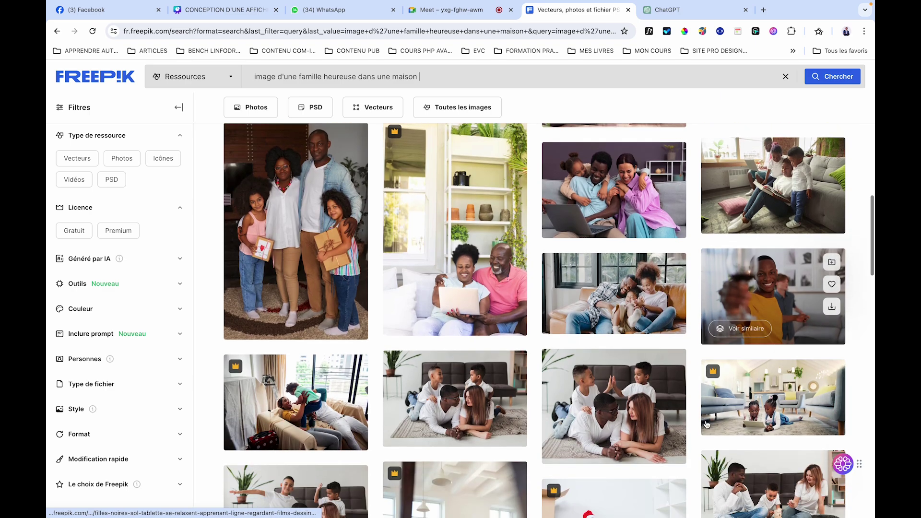
{"action": "right_click", "coordinate": [624, 310]}
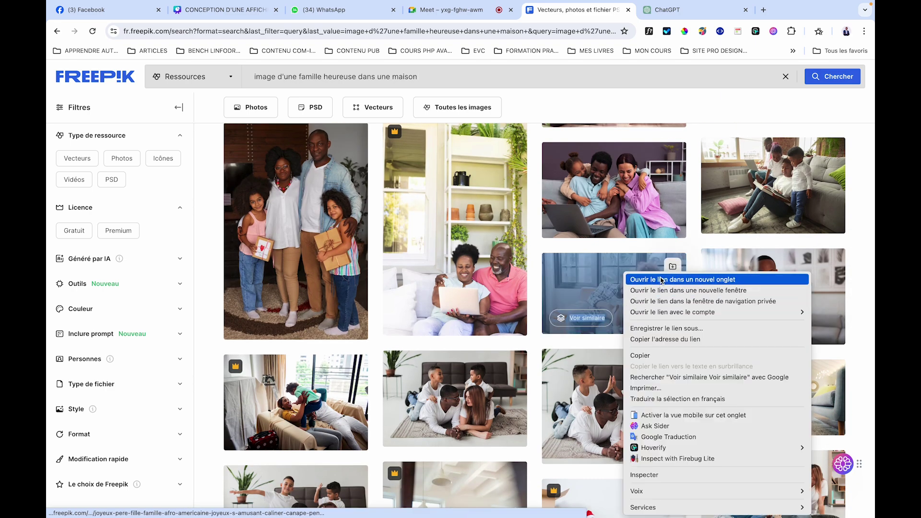
{"action": "left_click", "coordinate": [669, 277]}
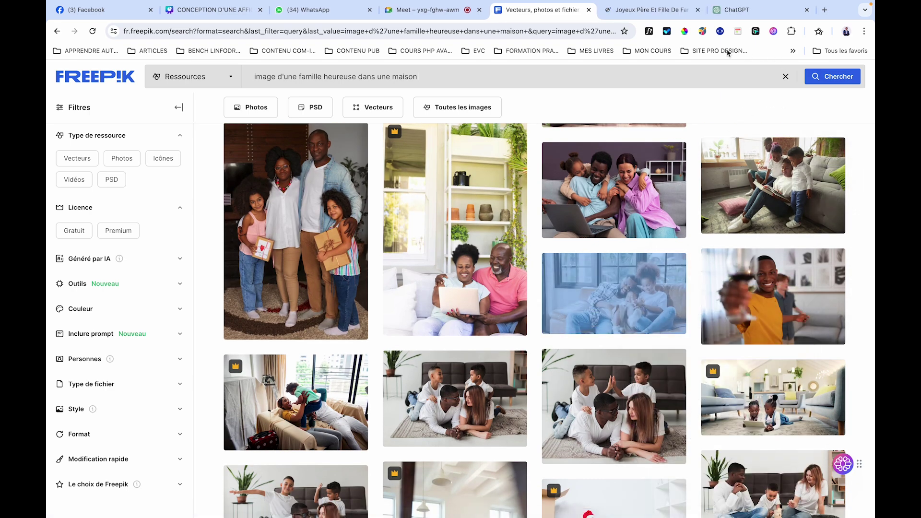
- Open the premium photo of a family moving into its new home in a new tab and view both opened photos
{"action": "right_click", "coordinate": [305, 380]}
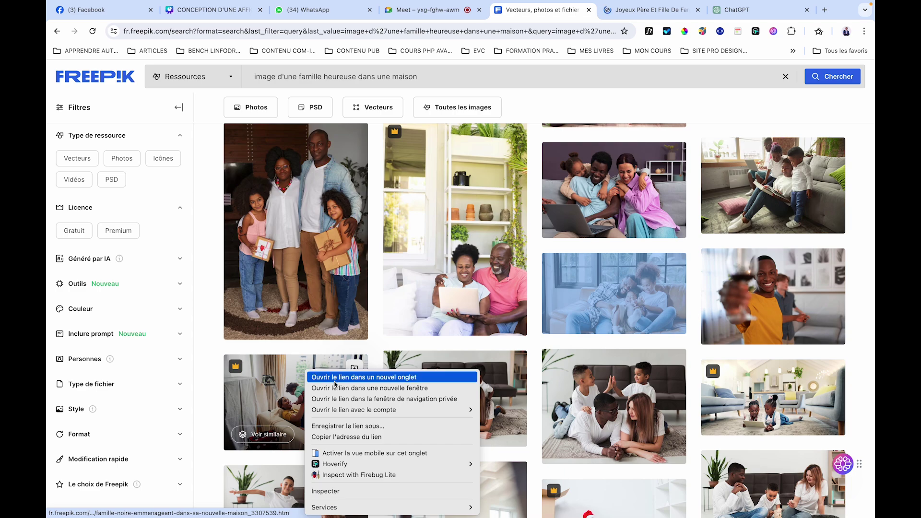
{"action": "left_click", "coordinate": [334, 377]}
{"action": "left_click", "coordinate": [573, 9]}
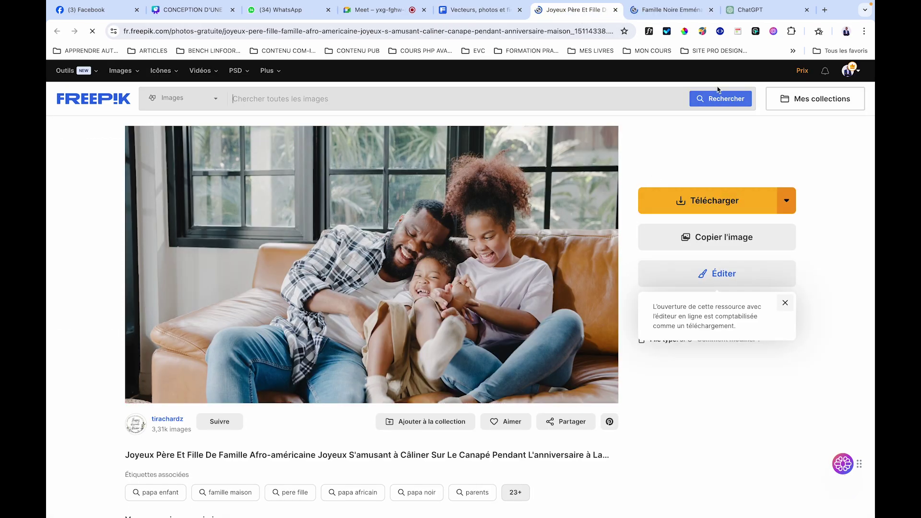
{"action": "left_click", "coordinate": [679, 14]}
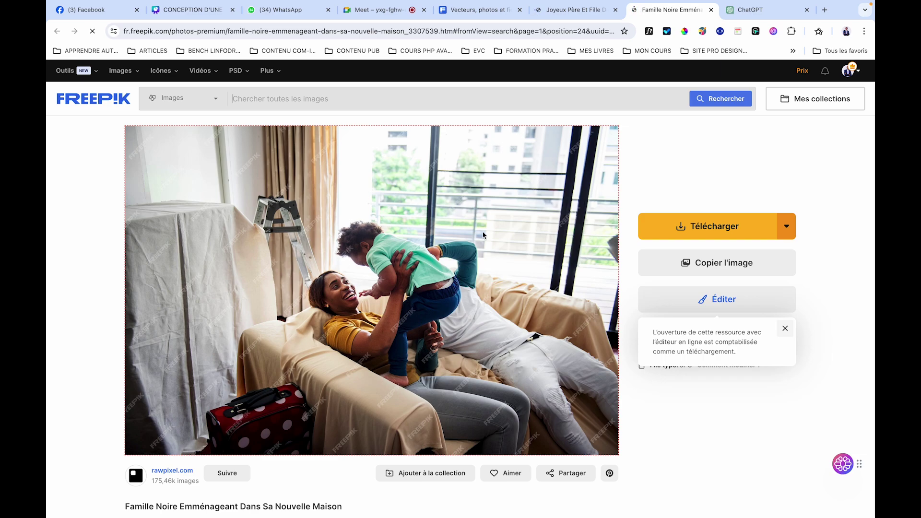
- Return to the search results, browse the remaining family photos and go to page 2
{"action": "left_click", "coordinate": [474, 13]}
{"action": "scroll", "coordinate": [447, 330], "scroll_direction": "down", "scroll_amount": 3}
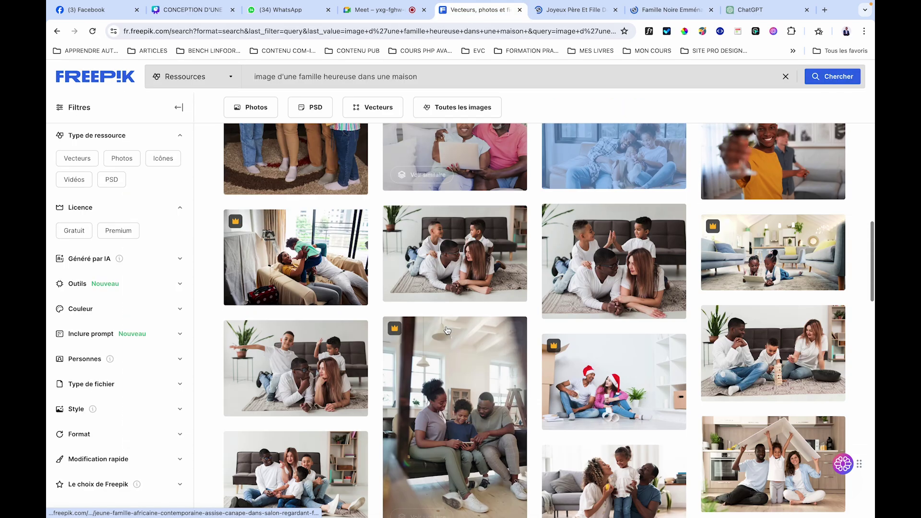
{"action": "scroll", "coordinate": [447, 330], "scroll_direction": "down", "scroll_amount": 3}
{"action": "scroll", "coordinate": [447, 330], "scroll_direction": "down", "scroll_amount": 5}
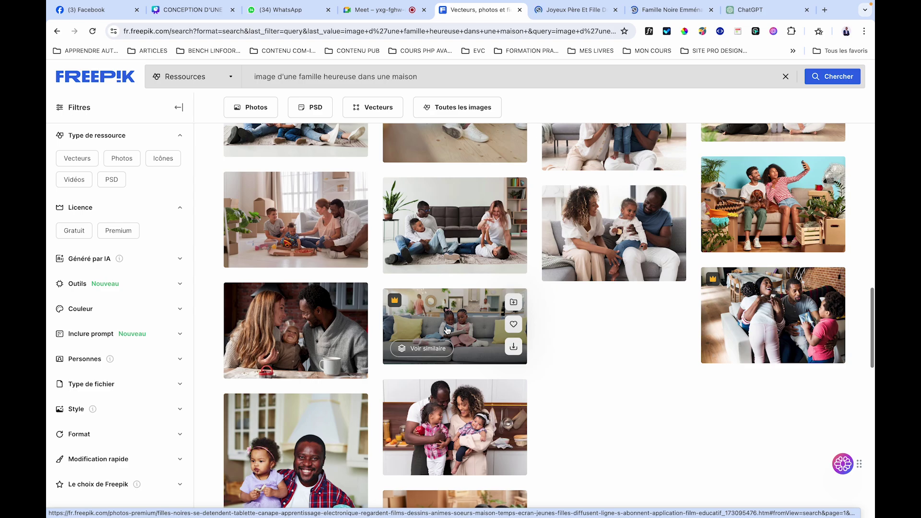
{"action": "scroll", "coordinate": [447, 330], "scroll_direction": "down", "scroll_amount": 2}
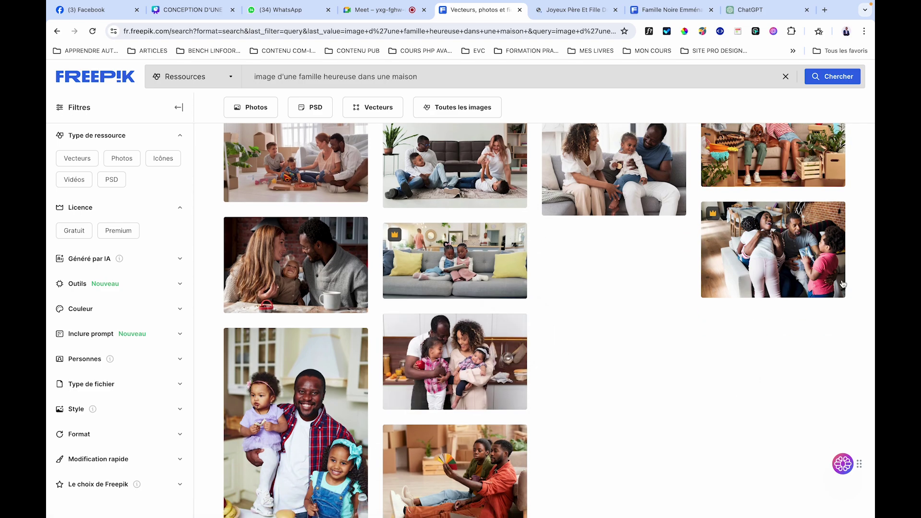
{"action": "scroll", "coordinate": [584, 276], "scroll_direction": "down", "scroll_amount": 5}
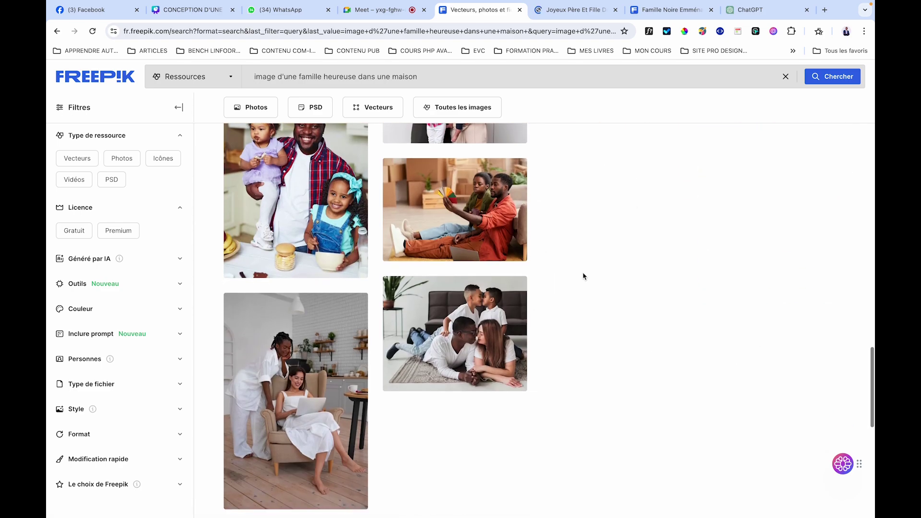
{"action": "scroll", "coordinate": [584, 276], "scroll_direction": "down", "scroll_amount": 5}
{"action": "left_click", "coordinate": [489, 294]}
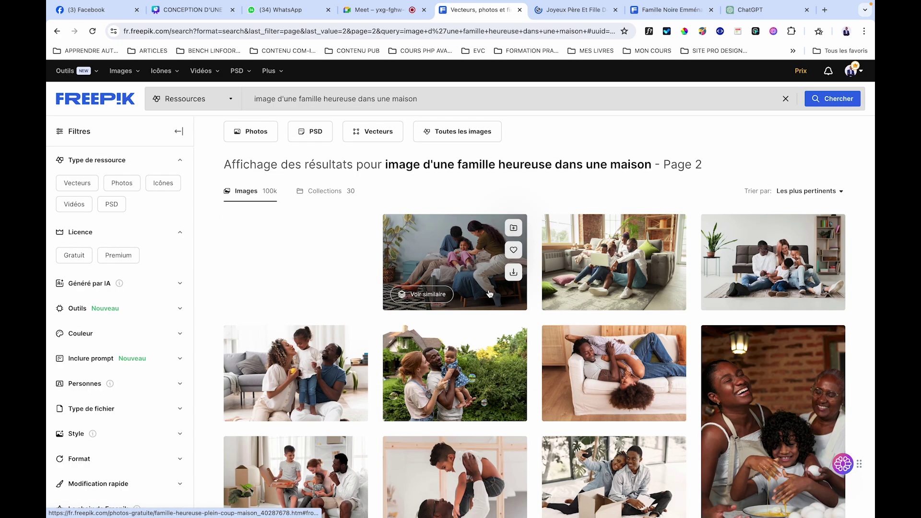
- Browse page 2 and open the photo of a father and son on a sofa, with mother and daughter behind, in a new tab
{"action": "scroll", "coordinate": [490, 294], "scroll_direction": "down", "scroll_amount": 4}
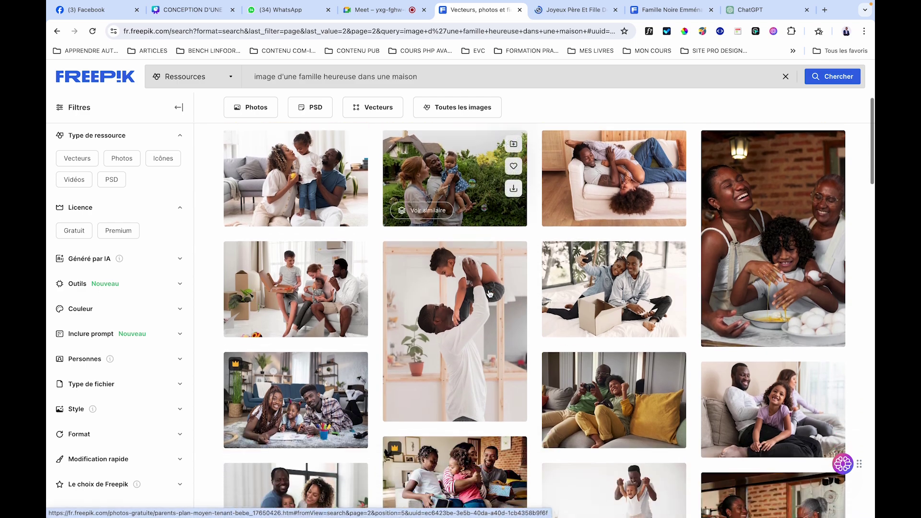
{"action": "scroll", "coordinate": [490, 294], "scroll_direction": "down", "scroll_amount": 2}
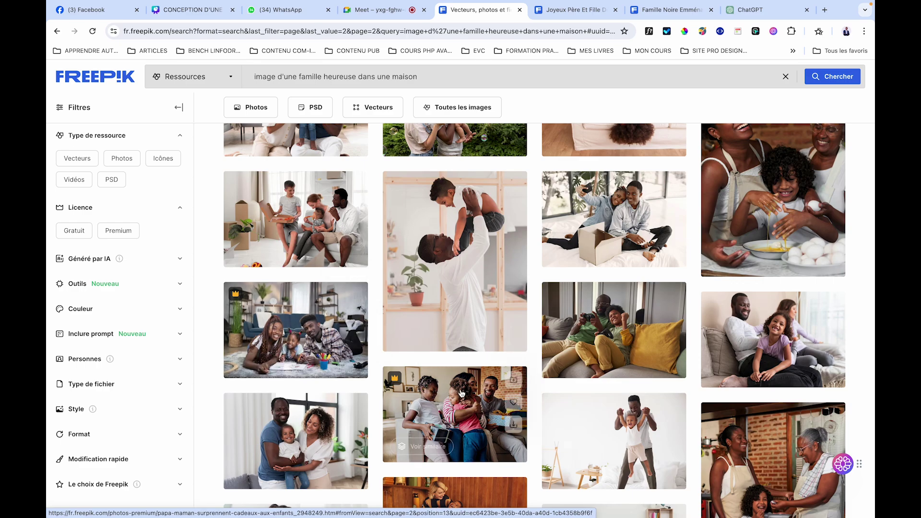
{"action": "scroll", "coordinate": [460, 394], "scroll_direction": "down", "scroll_amount": 4}
{"action": "scroll", "coordinate": [461, 393], "scroll_direction": "down", "scroll_amount": 7}
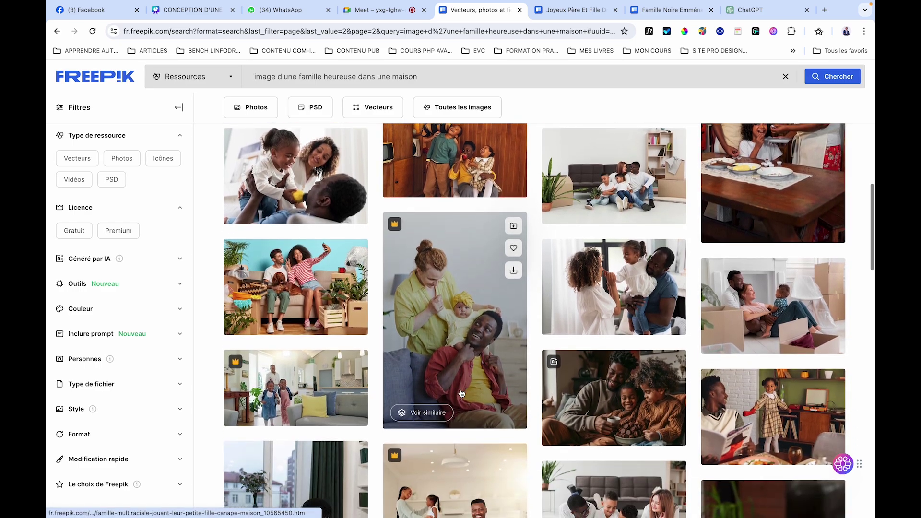
{"action": "scroll", "coordinate": [461, 394], "scroll_direction": "down", "scroll_amount": 3}
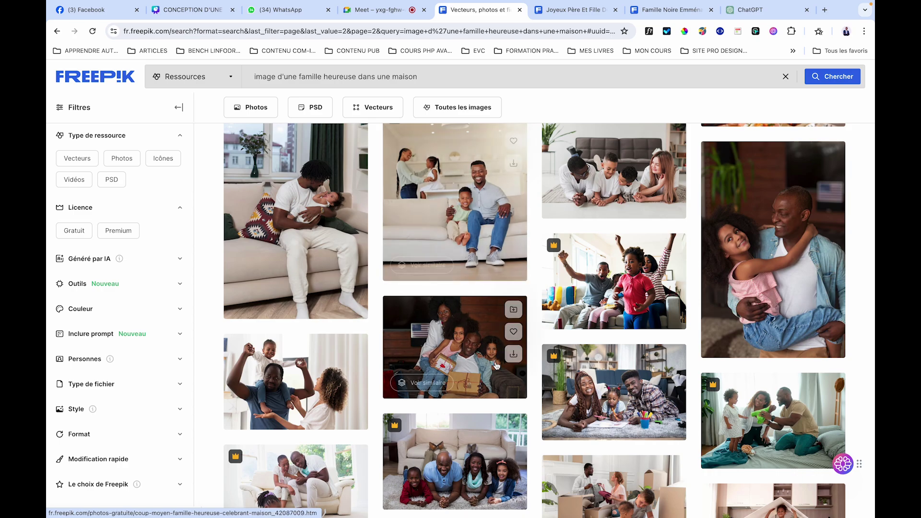
{"action": "right_click", "coordinate": [440, 192]}
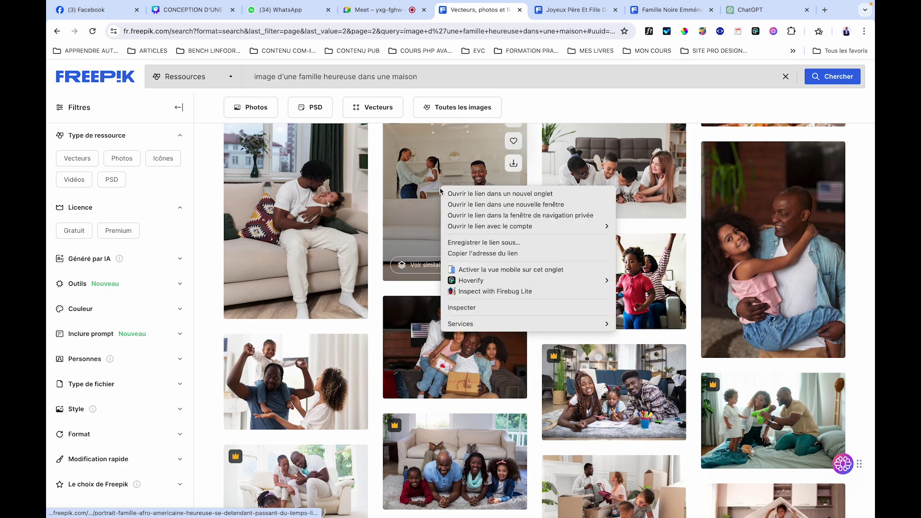
{"action": "left_click", "coordinate": [451, 190]}
- Examine the rest of the page 2 results for a suitable happy-family photo
{"action": "scroll", "coordinate": [539, 343], "scroll_direction": "down", "scroll_amount": 3}
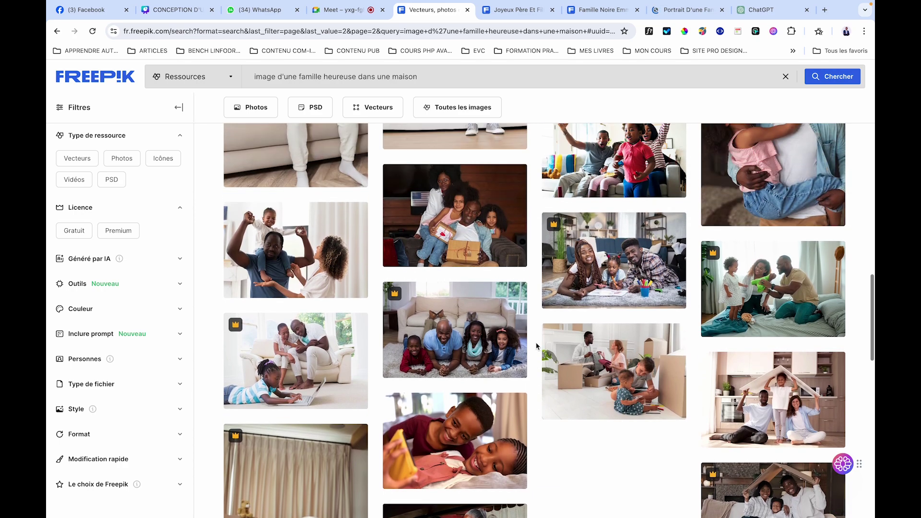
{"action": "scroll", "coordinate": [536, 345], "scroll_direction": "up", "scroll_amount": 1}
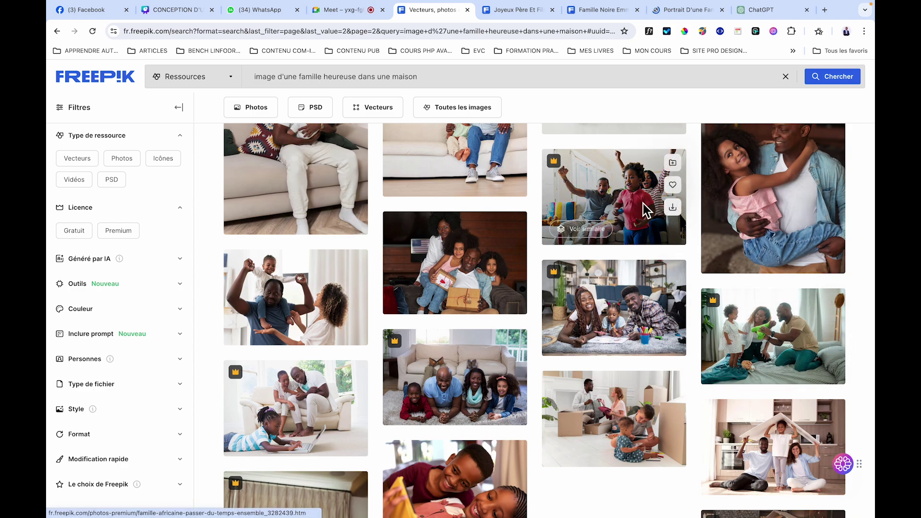
{"action": "scroll", "coordinate": [600, 264], "scroll_direction": "down", "scroll_amount": 2}
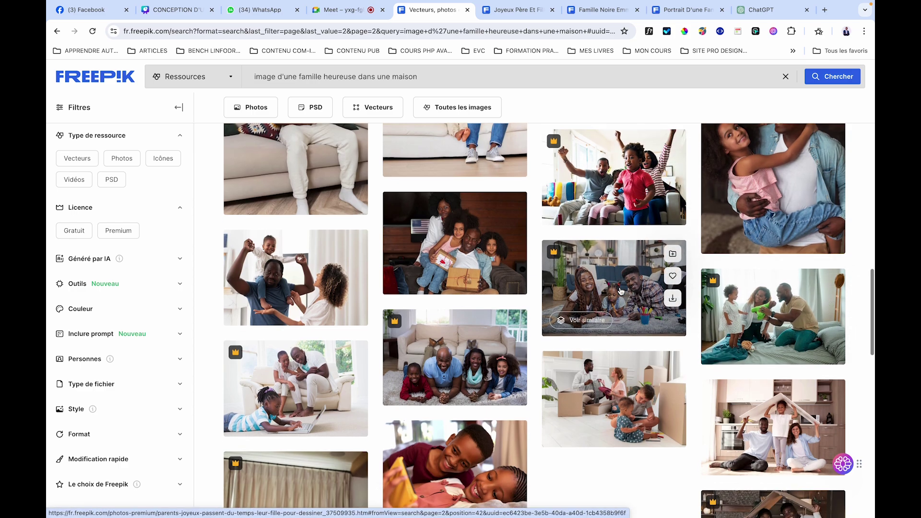
{"action": "scroll", "coordinate": [438, 263], "scroll_direction": "down", "scroll_amount": 6}
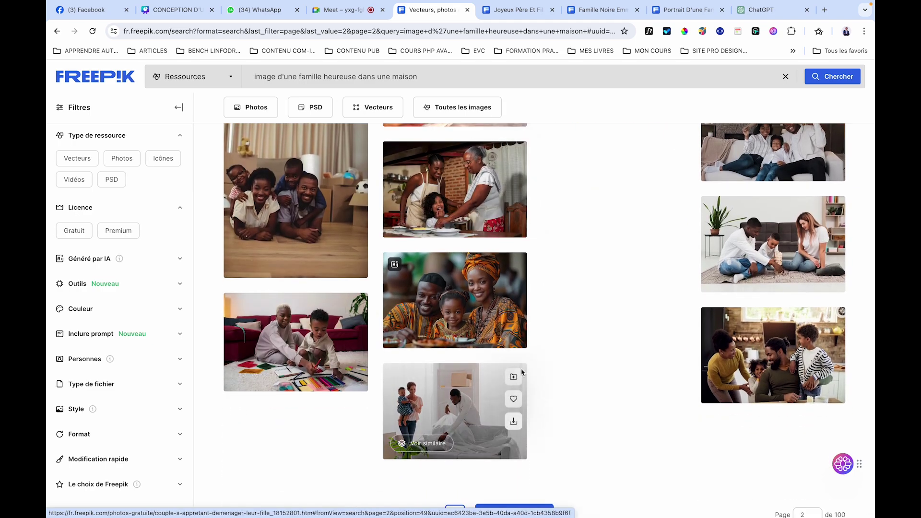
{"action": "scroll", "coordinate": [613, 254], "scroll_direction": "up", "scroll_amount": 2}
{"action": "scroll", "coordinate": [614, 255], "scroll_direction": "up", "scroll_amount": 5}
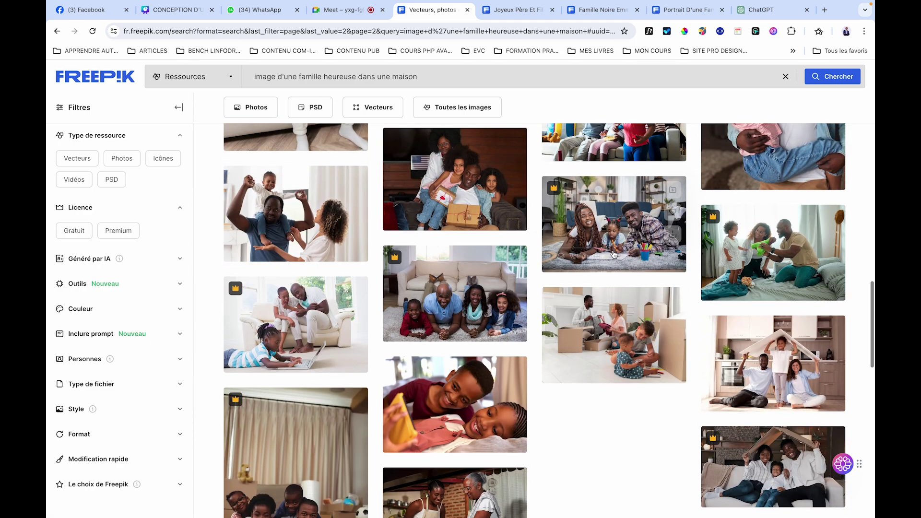
{"action": "scroll", "coordinate": [614, 240], "scroll_direction": "down", "scroll_amount": 3}
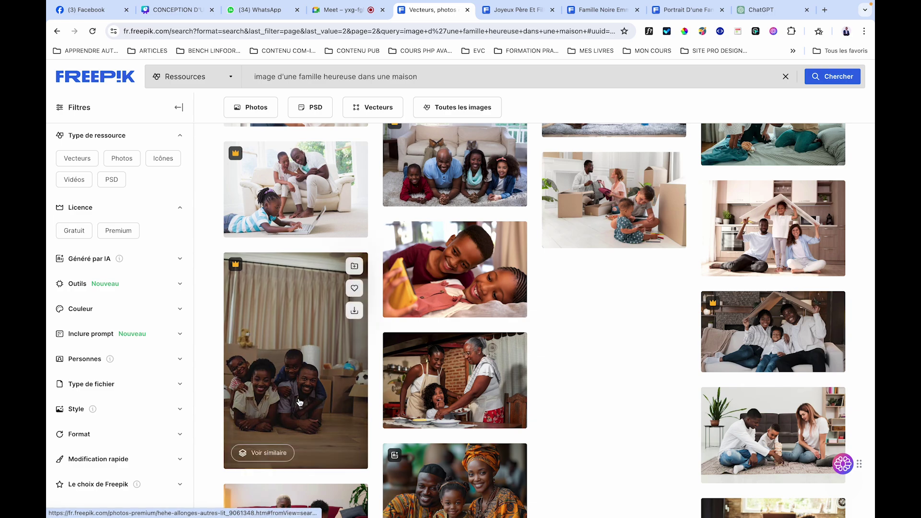
- Switch to Photoshop, start placing an embedded image and preview the photos image 1.jpeg to image5.jpeg in the Links folder
{"action": "key", "text": "ctrl+Left"}
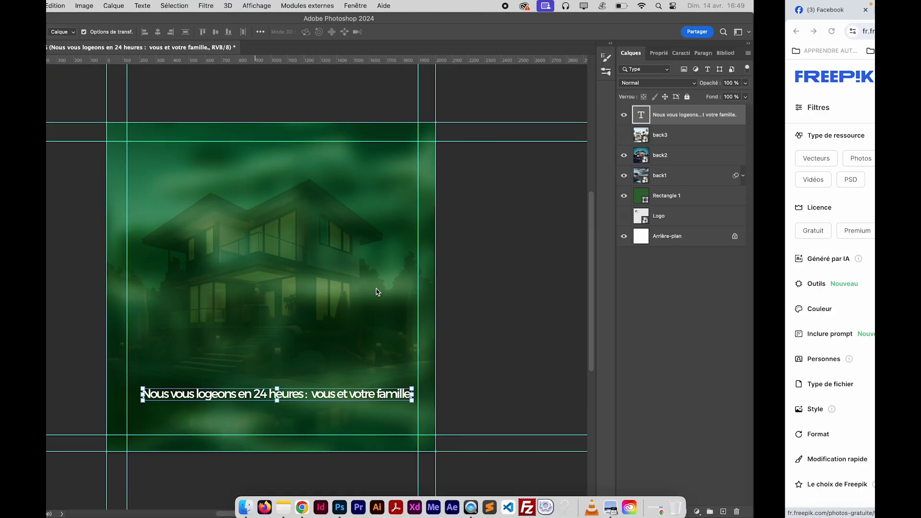
{"action": "left_click", "coordinate": [147, 8]}
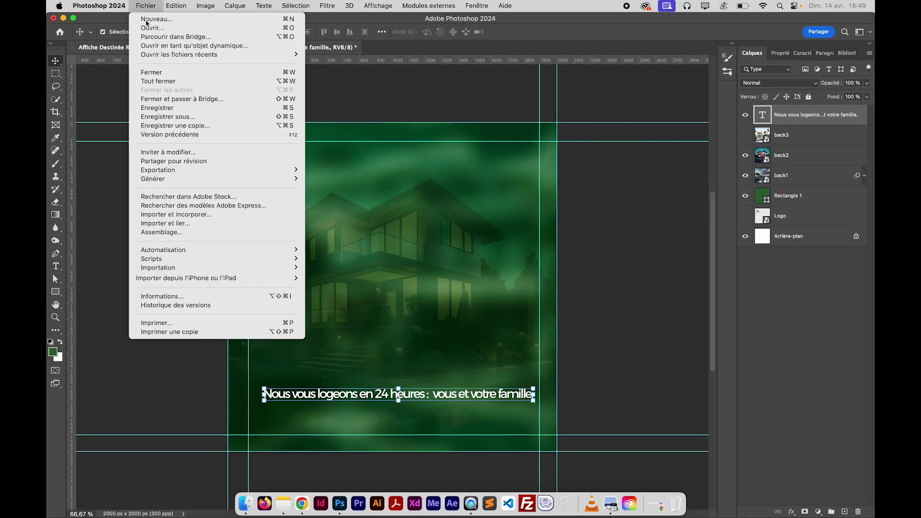
{"action": "left_click", "coordinate": [205, 214]}
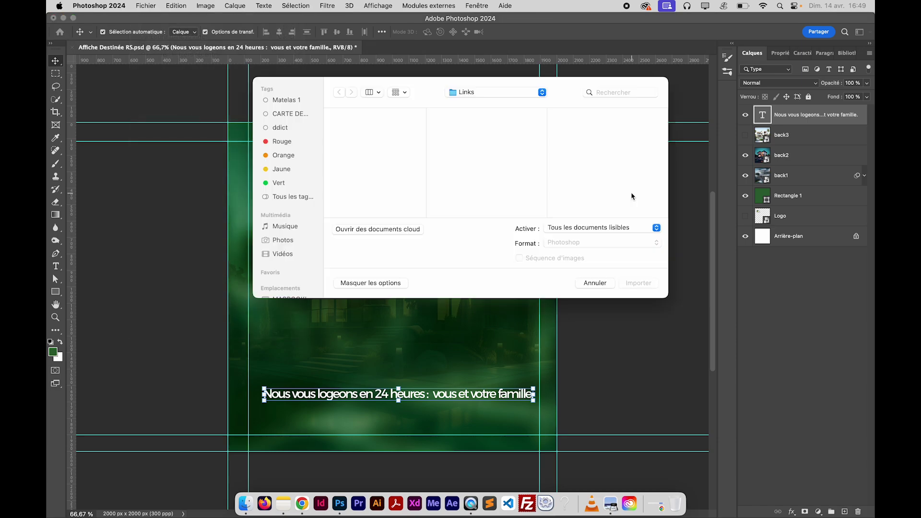
{"action": "left_click", "coordinate": [578, 165]}
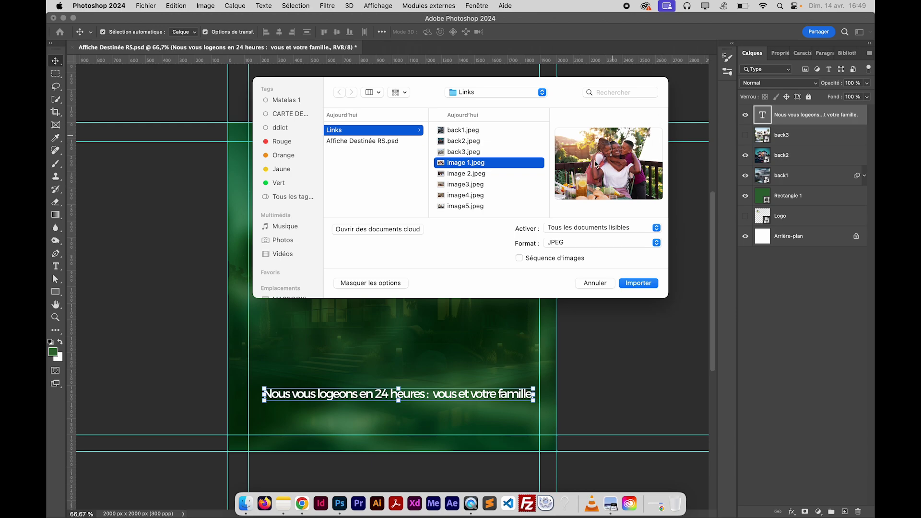
{"action": "left_click", "coordinate": [470, 173]}
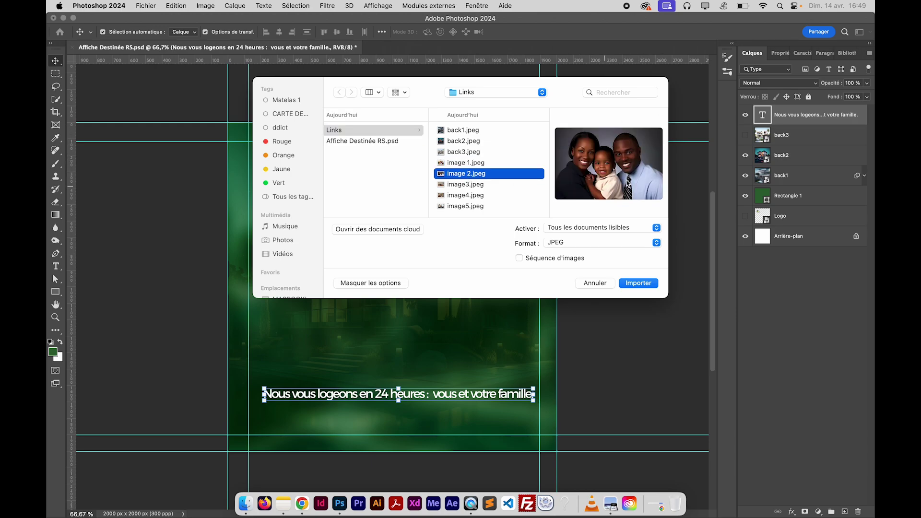
{"action": "left_click", "coordinate": [459, 185]}
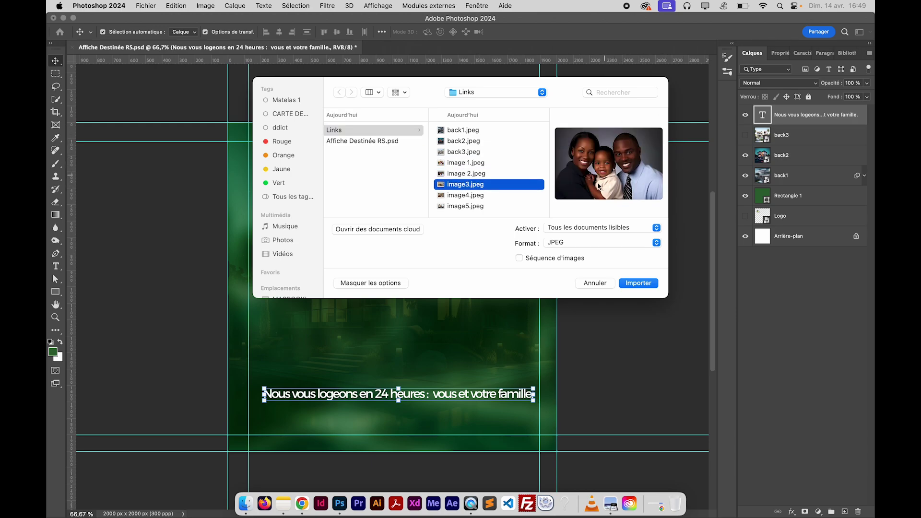
{"action": "left_click", "coordinate": [473, 197]}
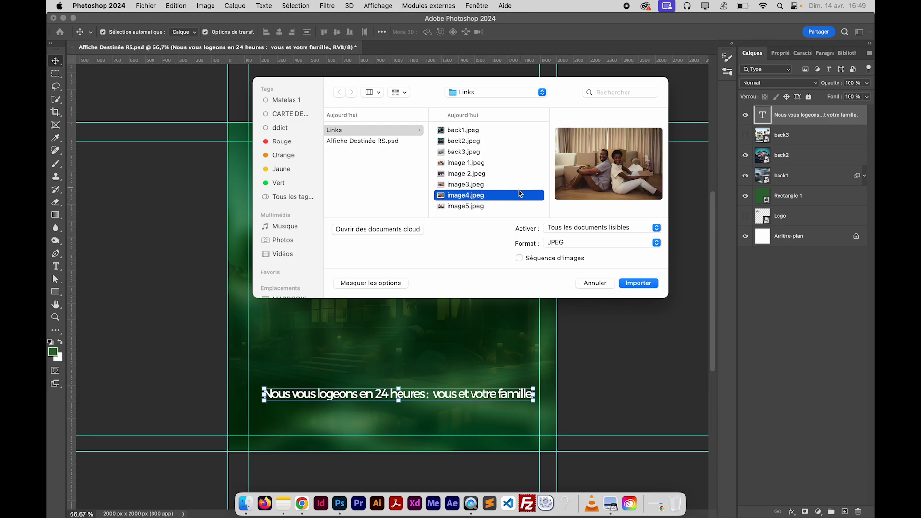
{"action": "left_click", "coordinate": [471, 206]}
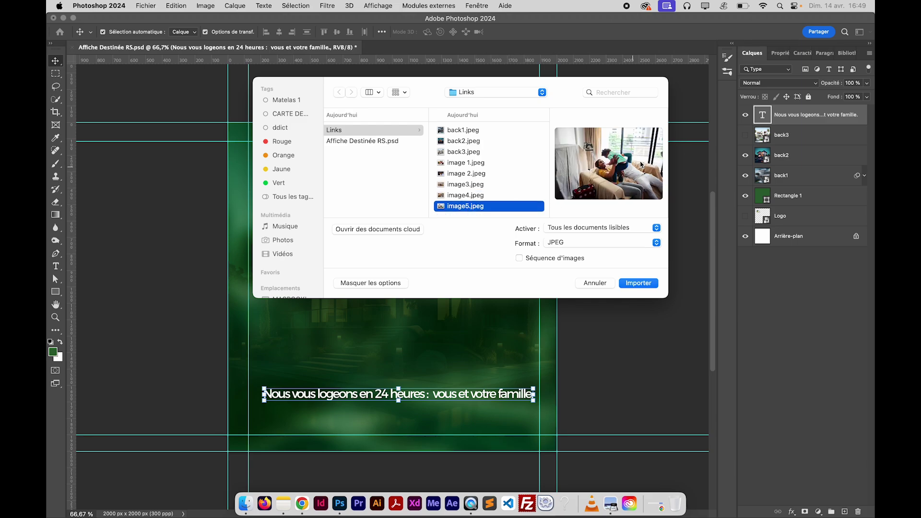
- Place image3.jpeg from the Links folder as an embedded image, with its upper edge on the poster's upper margin guide
{"action": "left_click", "coordinate": [462, 174]}
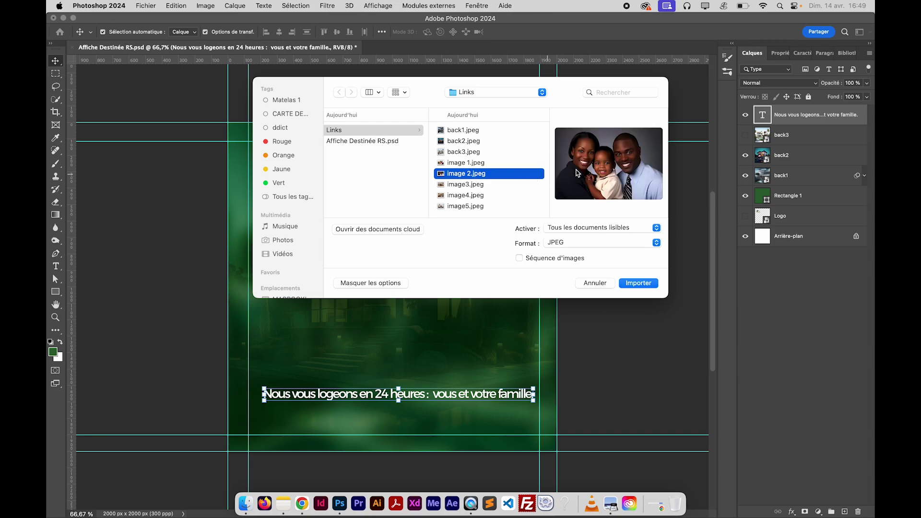
{"action": "left_click", "coordinate": [466, 185]}
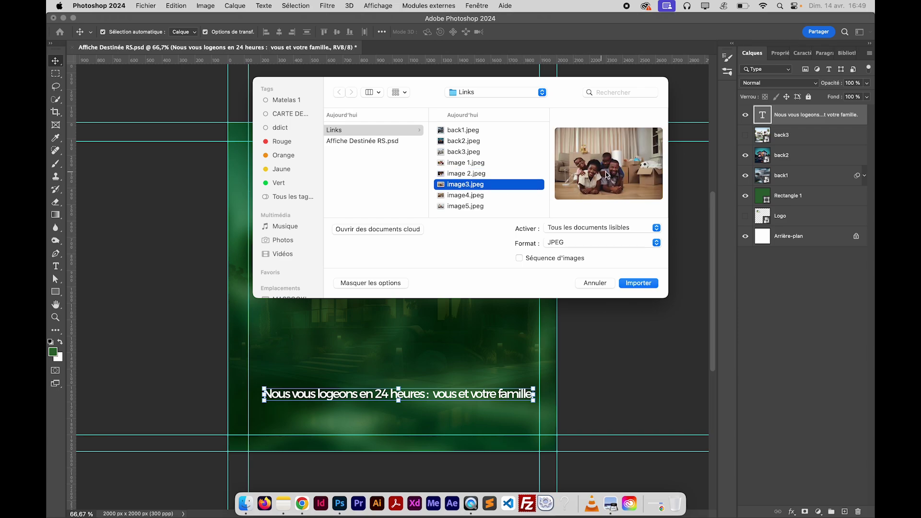
{"action": "left_click", "coordinate": [637, 284]}
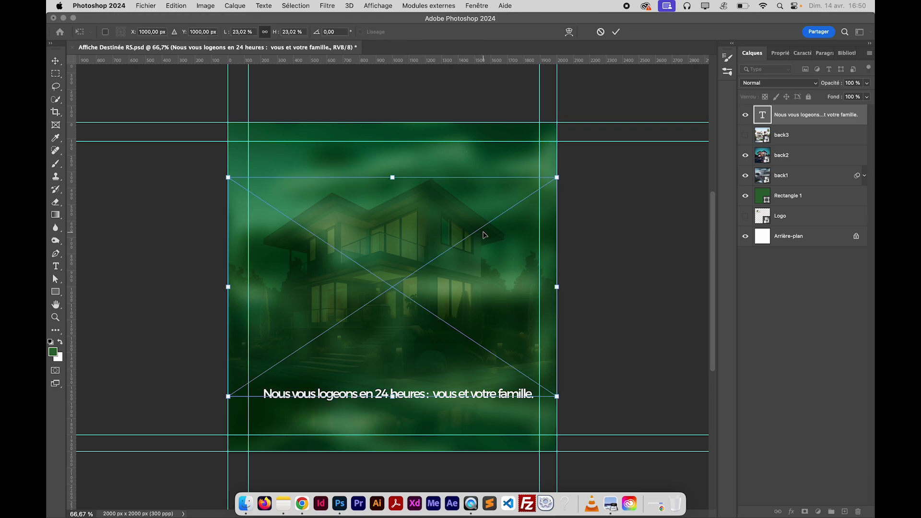
{"action": "left_click_drag", "start_coordinate": [451, 245], "coordinate": [453, 208]}
{"action": "key", "text": "Return"}
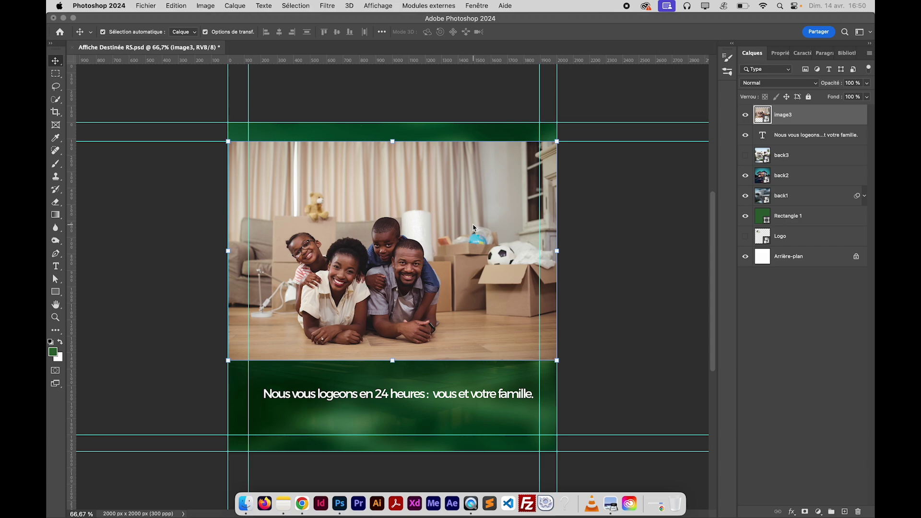
- Enlarge the family photo beyond the poster's width and position it with the family centred above the headline
{"action": "key", "text": "super+t"}
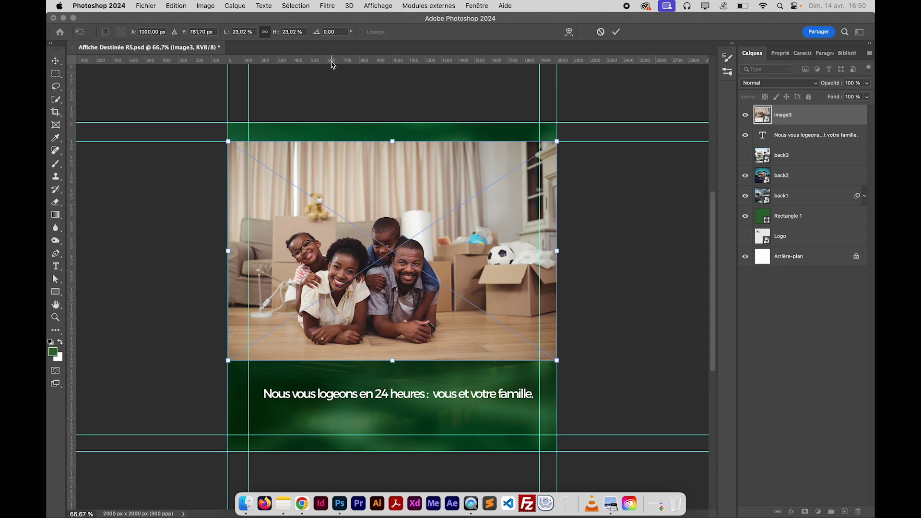
{"action": "left_click_drag", "start_coordinate": [225, 34], "coordinate": [246, 34]}
{"action": "left_click_drag", "start_coordinate": [306, 185], "coordinate": [329, 147]}
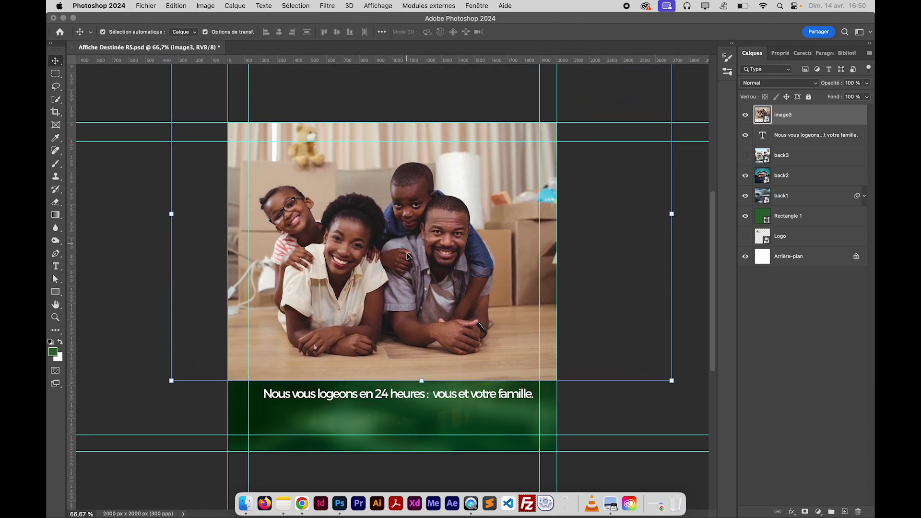
{"action": "key", "text": "Return"}
{"action": "left_click_drag", "start_coordinate": [397, 269], "coordinate": [403, 270]}
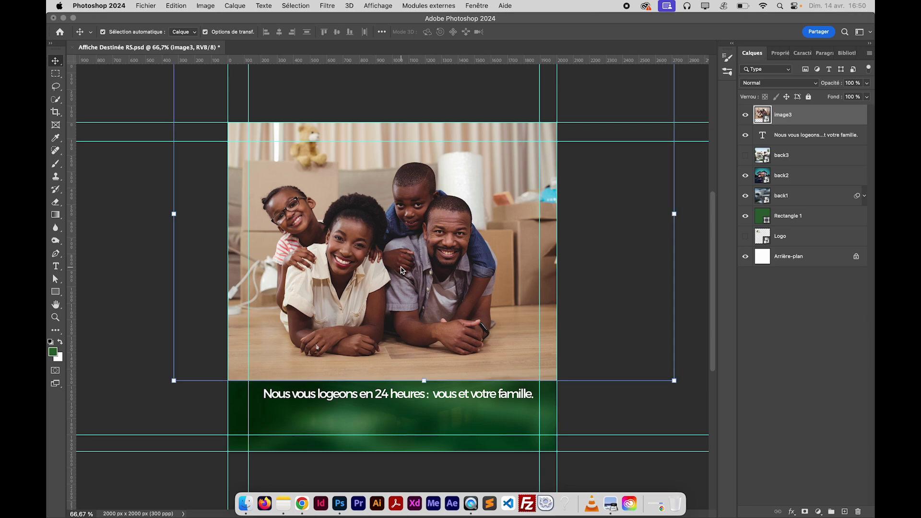
- Add a vertical and a horizontal guide through the poster's centre, both at 1000 px, and deselect the photo layer
{"action": "left_click_drag", "start_coordinate": [72, 271], "coordinate": [394, 265]}
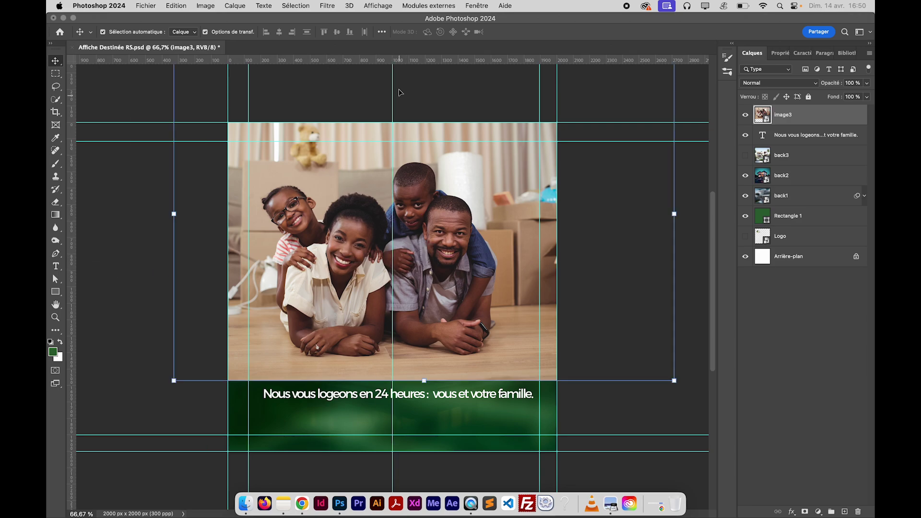
{"action": "left_click_drag", "start_coordinate": [370, 59], "coordinate": [387, 285]}
{"action": "left_click_drag", "start_coordinate": [437, 265], "coordinate": [438, 267]}
{"action": "left_click", "coordinate": [570, 292]}
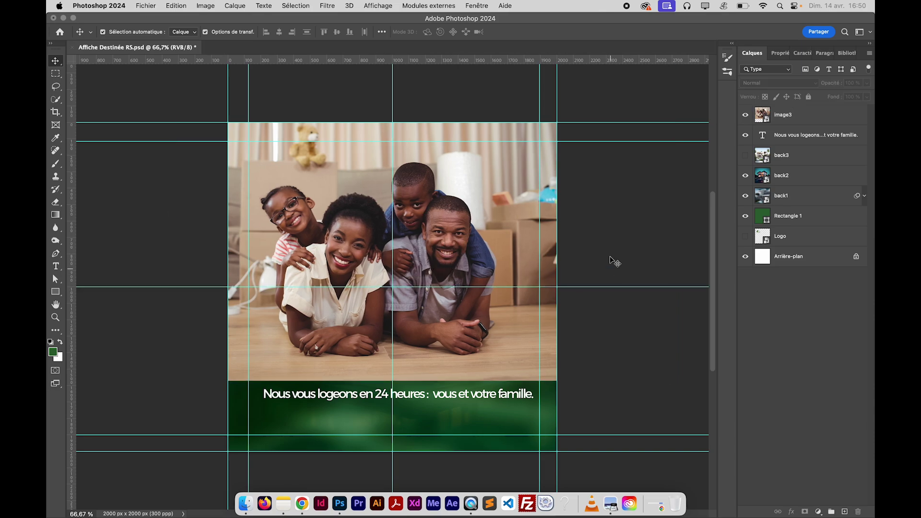
- Set the blend mode of the image3 layer to Luminosité
{"action": "key", "text": "super+1"}
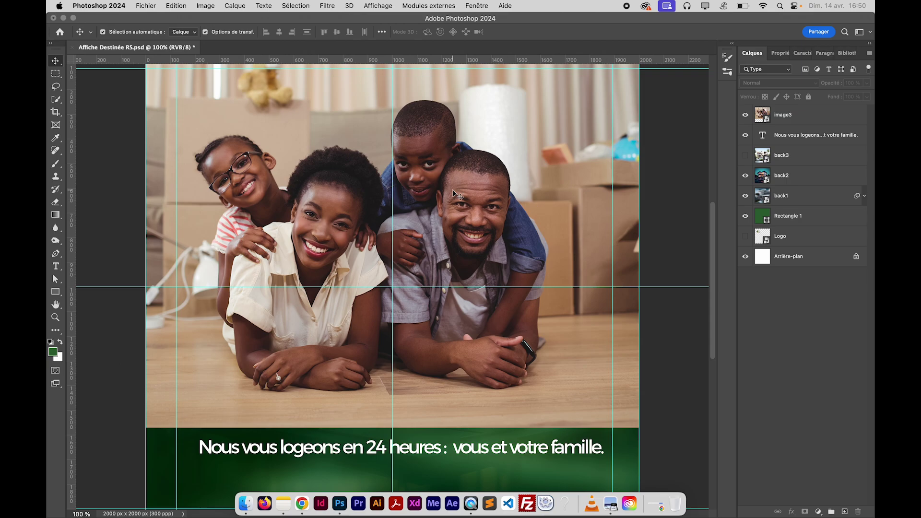
{"action": "key", "text": "super+minus"}
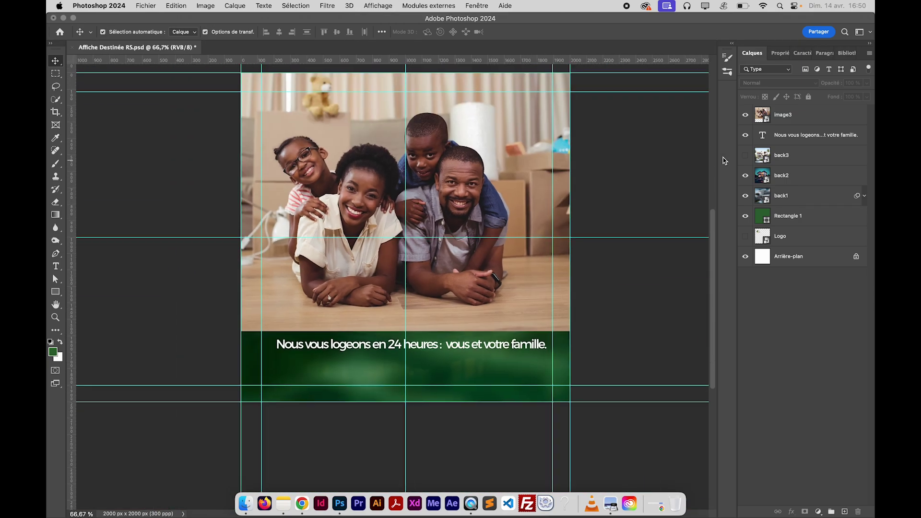
{"action": "left_click", "coordinate": [787, 113]}
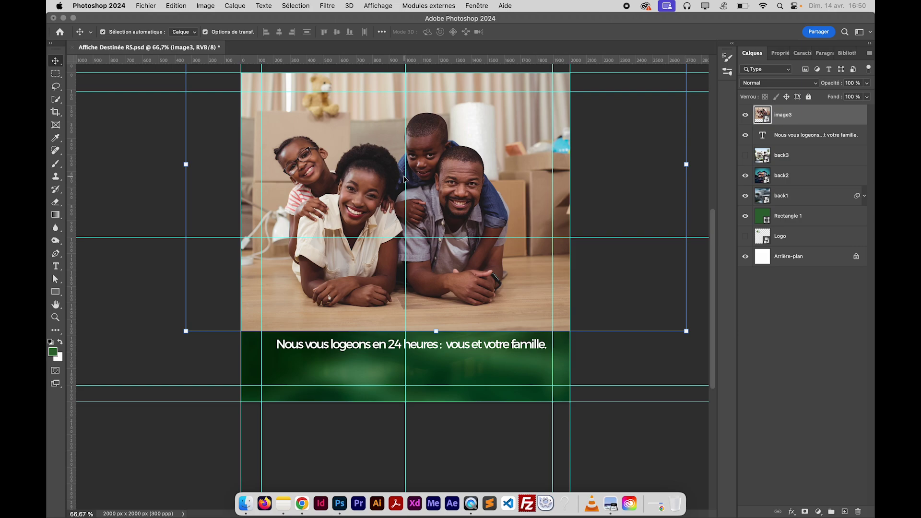
{"action": "left_click", "coordinate": [760, 84]}
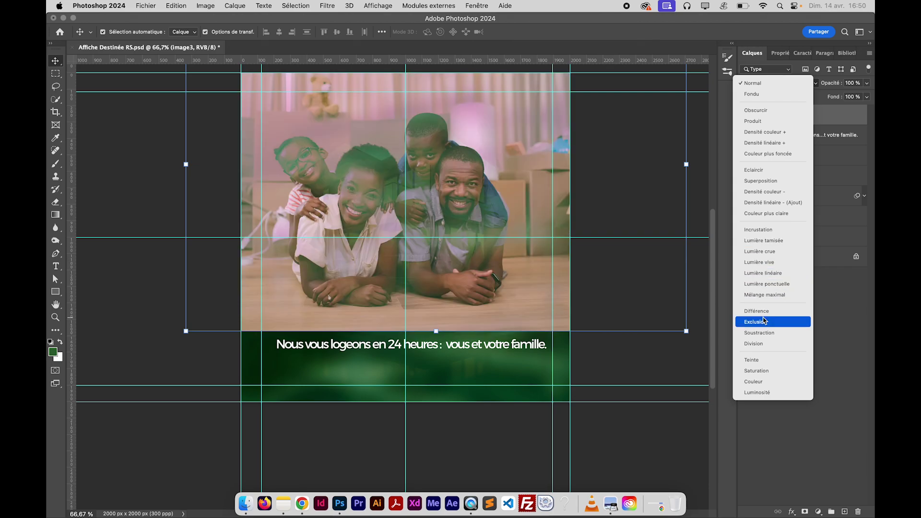
{"action": "left_click", "coordinate": [757, 394]}
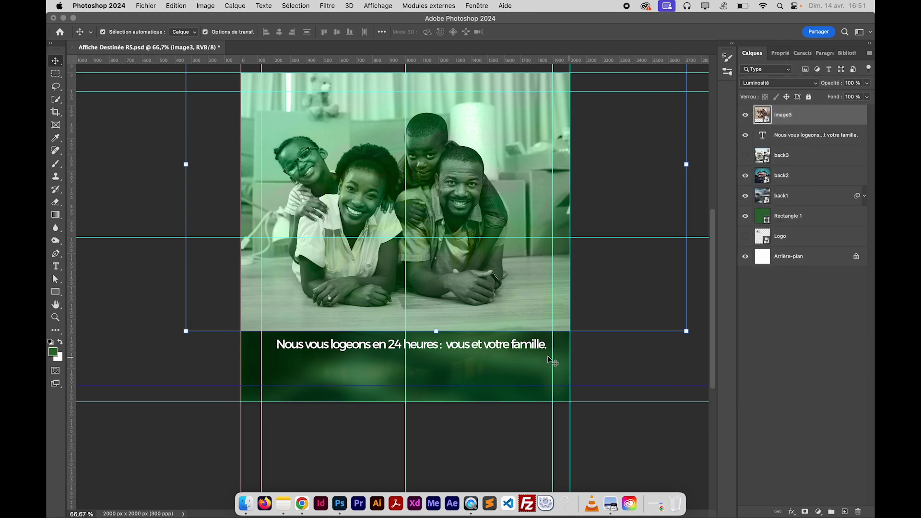
- Hide the guides and transform handles to check the clean poster, and save the document
{"action": "key", "text": "super+h"}
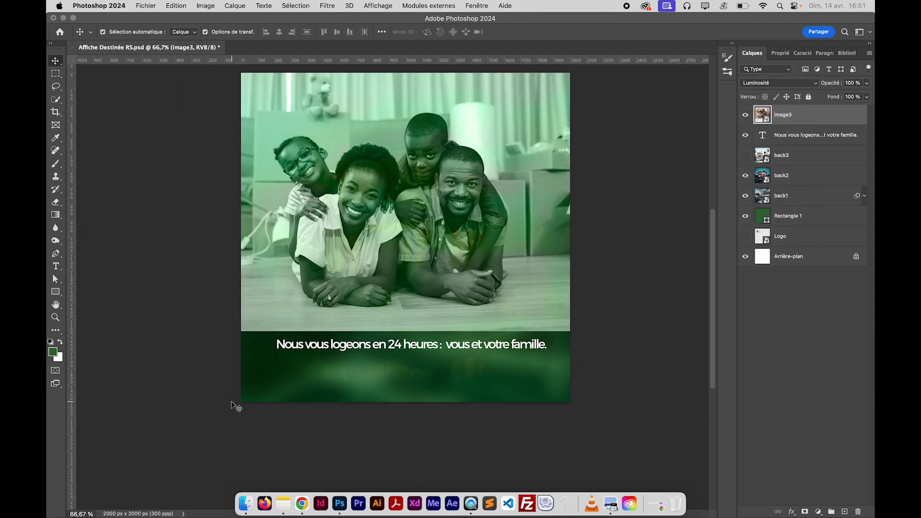
{"action": "key", "text": "super+h"}
{"action": "key", "text": "super+h"}
{"action": "key", "text": "super+s"}
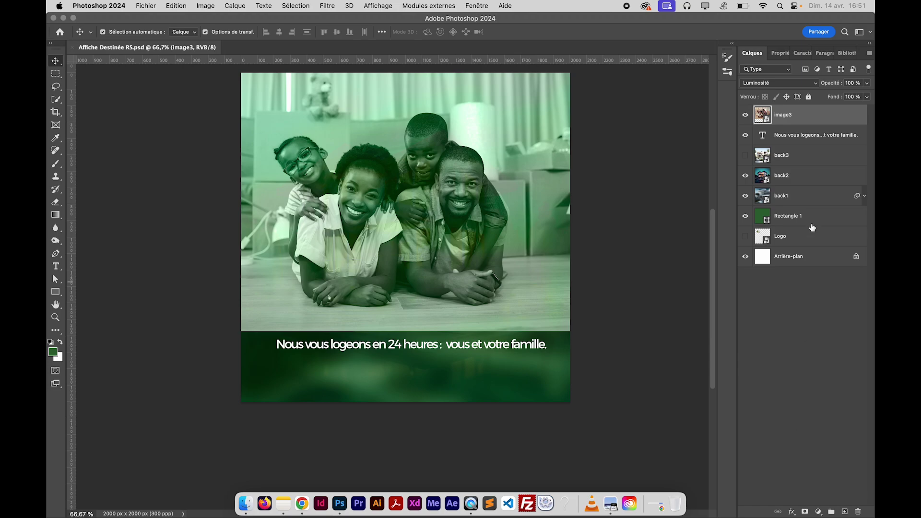
- Add a layer mask to image3 and set the Gradient tool to the basic preset Premier plan -> transparent
{"action": "left_click", "coordinate": [805, 513]}
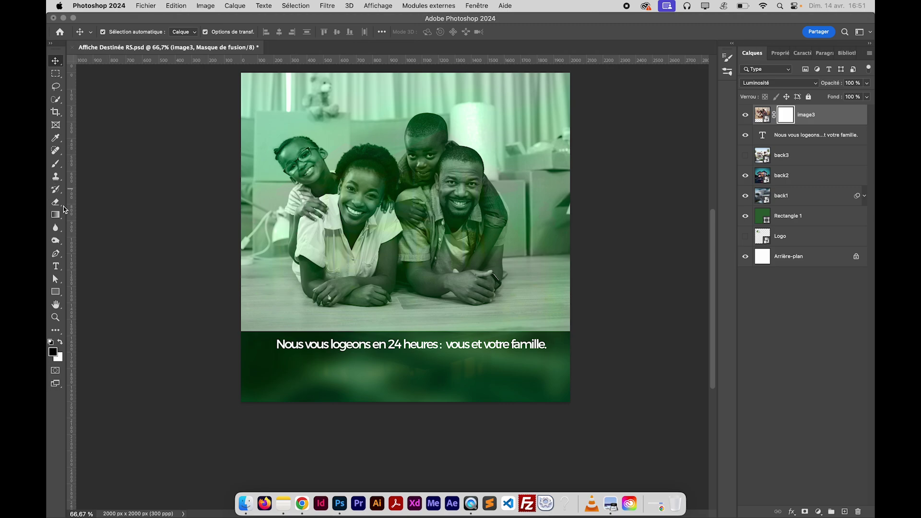
{"action": "left_click", "coordinate": [56, 218]}
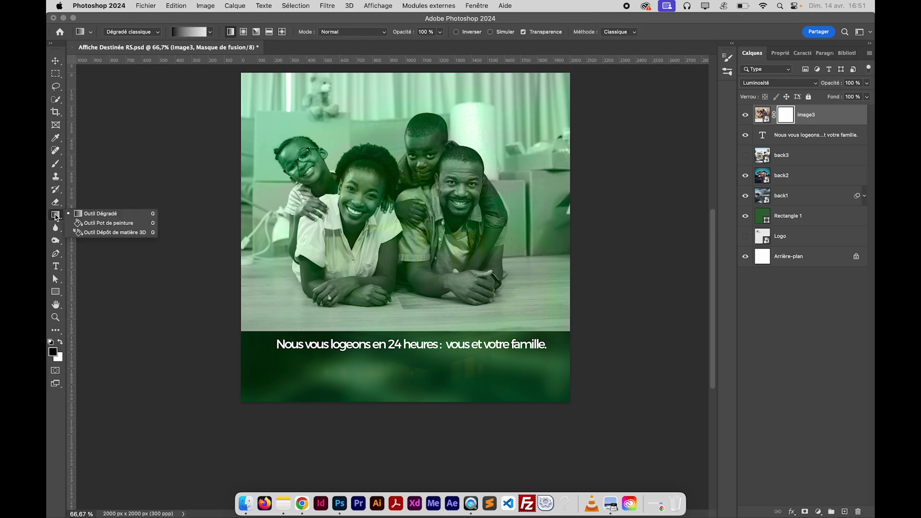
{"action": "left_click", "coordinate": [185, 34]}
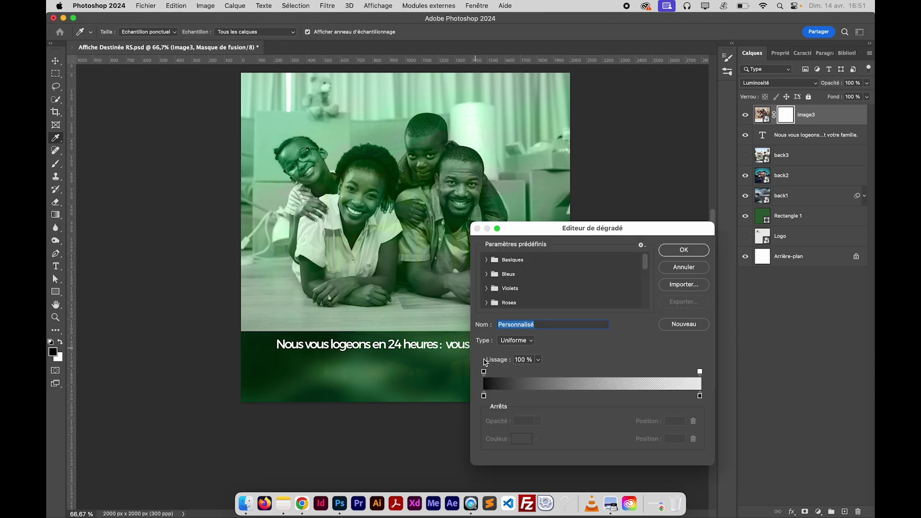
{"action": "left_click", "coordinate": [486, 261]}
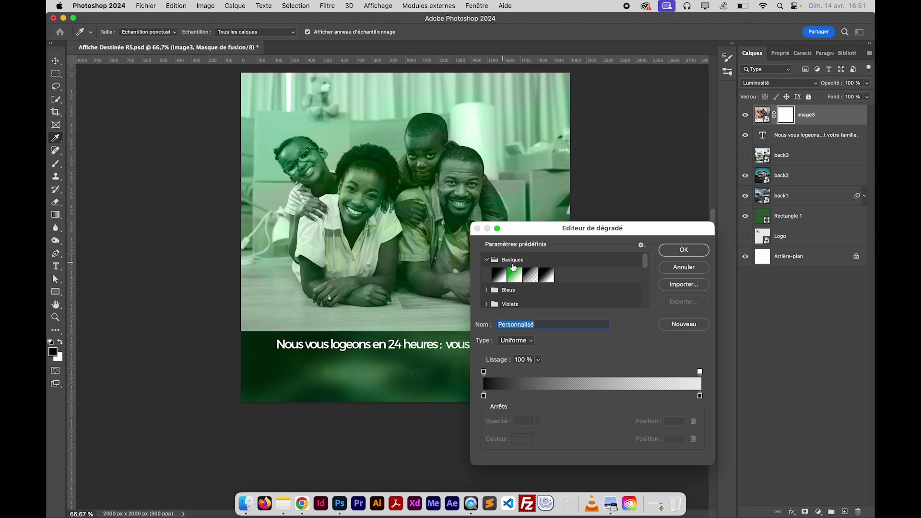
{"action": "left_click", "coordinate": [530, 275]}
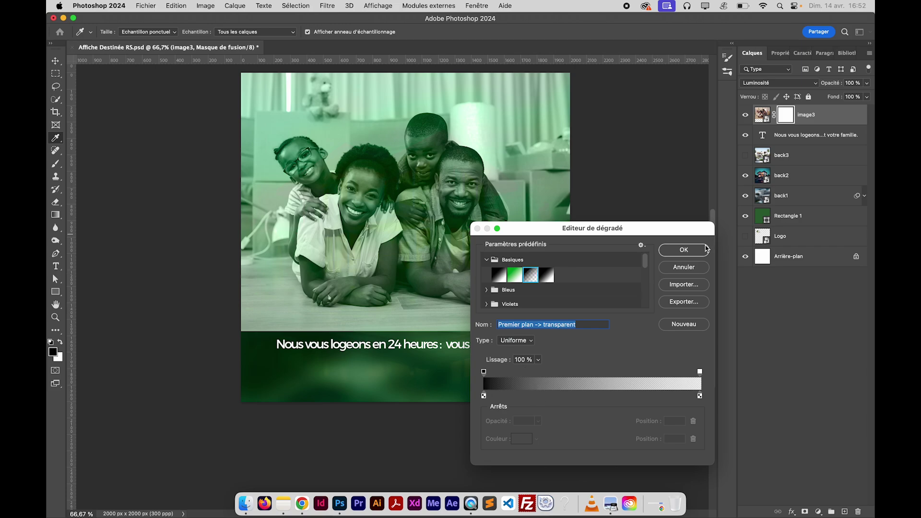
{"action": "left_click", "coordinate": [687, 250]}
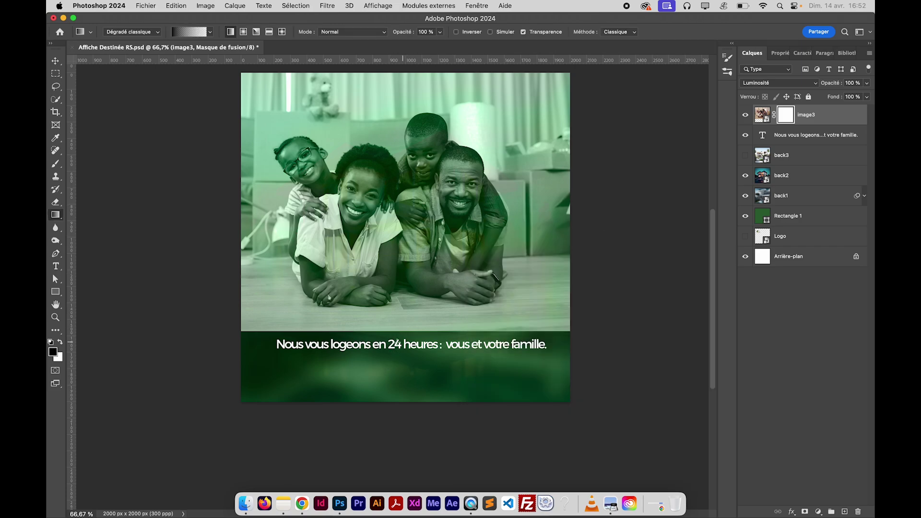
- Draw upward black-to-transparent gradients on the image3 mask so the photo's lower part fades into the green background
{"action": "left_click_drag", "start_coordinate": [391, 380], "coordinate": [396, 202]}
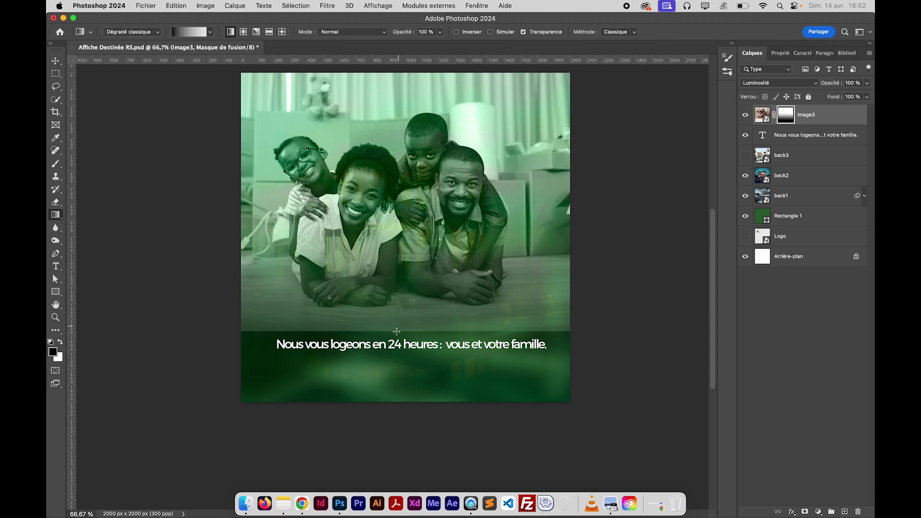
{"action": "left_click_drag", "start_coordinate": [393, 365], "coordinate": [391, 243]}
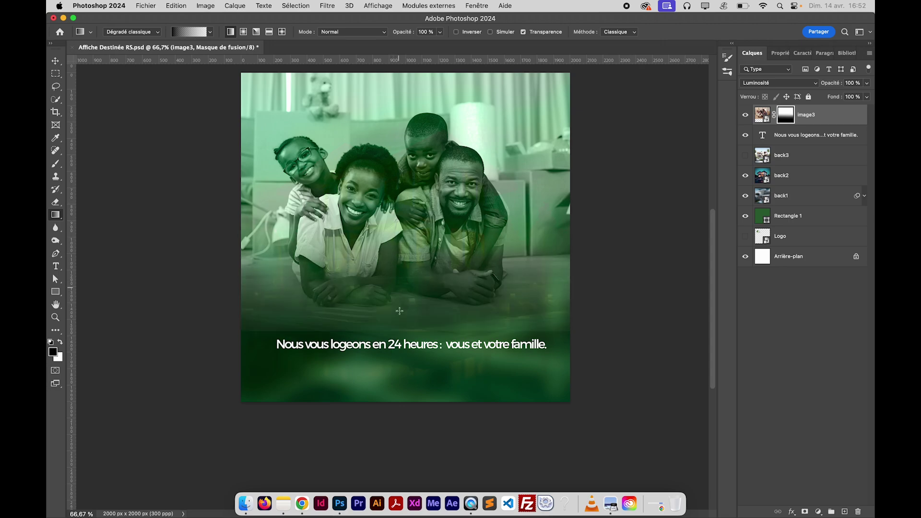
{"action": "left_click_drag", "start_coordinate": [400, 376], "coordinate": [406, 234]}
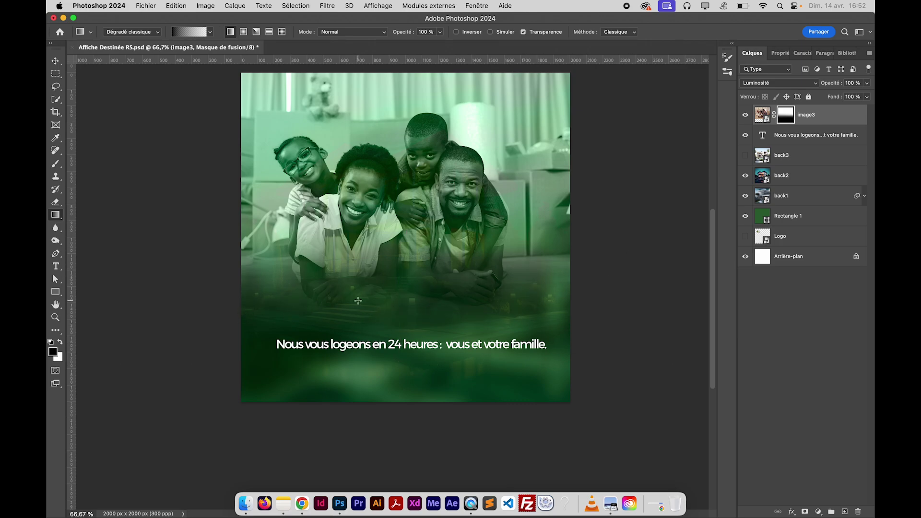
- Add a layer mask to the back2 layer and toggle the layer's visibility to compare its effect
{"action": "left_click", "coordinate": [797, 181]}
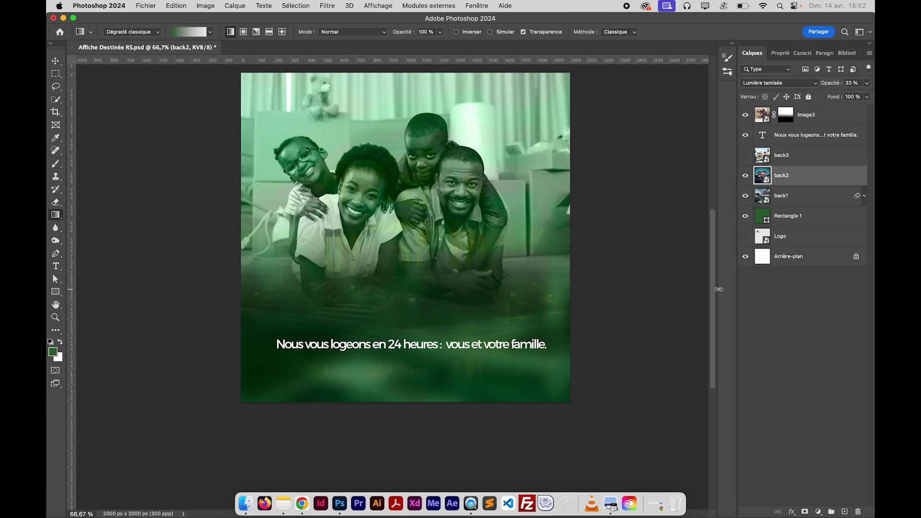
{"action": "left_click", "coordinate": [803, 512]}
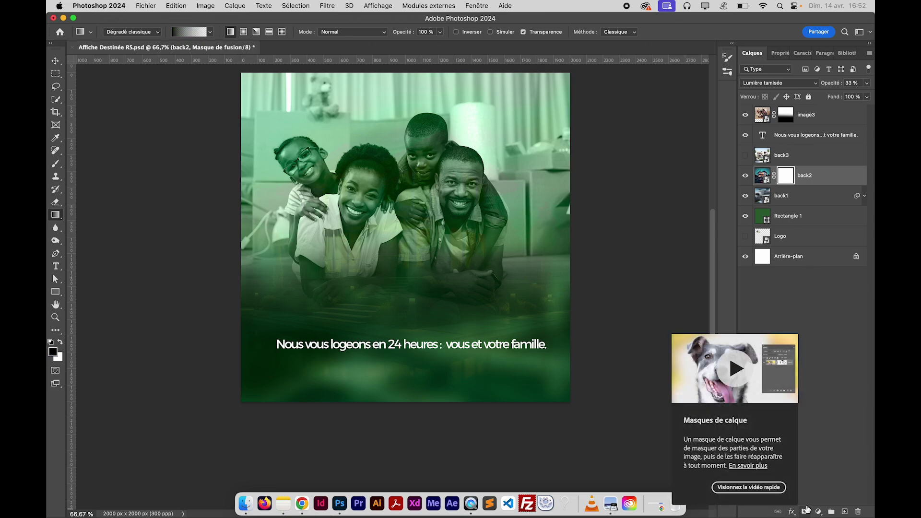
{"action": "left_click", "coordinate": [746, 176]}
{"action": "left_click", "coordinate": [746, 175]}
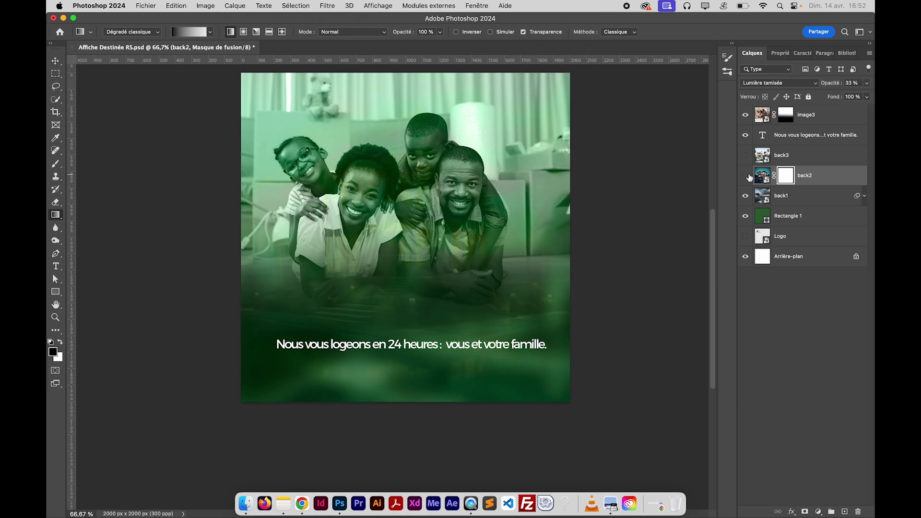
{"action": "left_click", "coordinate": [746, 176]}
{"action": "left_click", "coordinate": [746, 175]}
{"action": "left_click", "coordinate": [746, 175]}
{"action": "left_click", "coordinate": [746, 175]}
- Paint black on the back2 mask with a soft 385 px brush over the area between the family's arms and the headline
{"action": "left_click", "coordinate": [56, 165]}
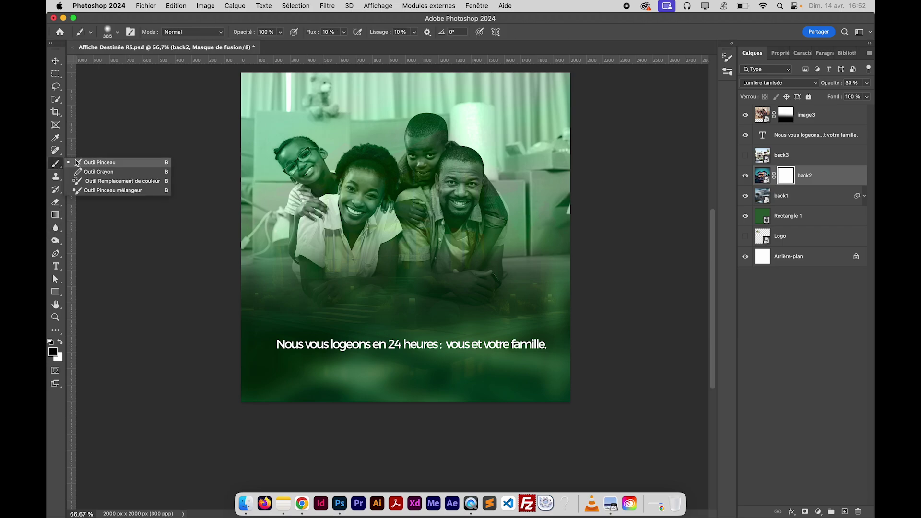
{"action": "left_click", "coordinate": [89, 164]}
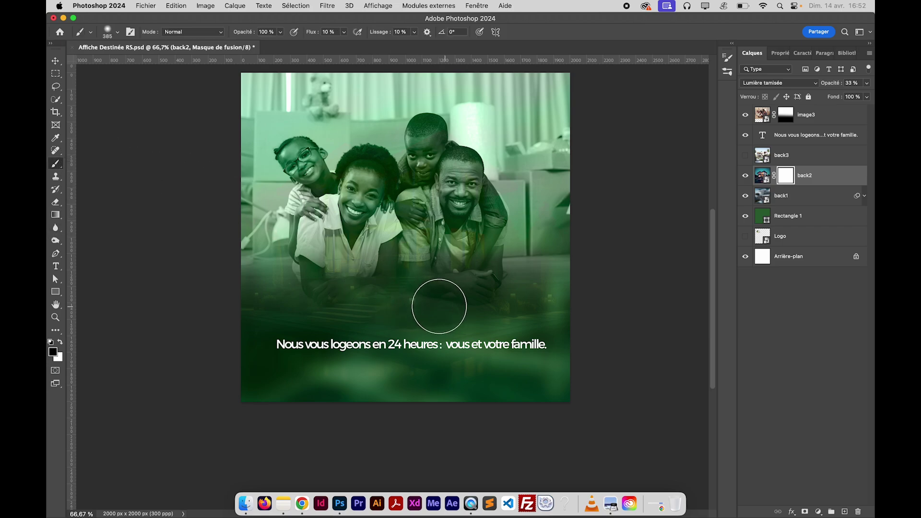
{"action": "mouse_move", "coordinate": [407, 295]}
{"action": "left_mouse_down"}
{"action": "mouse_move", "coordinate": [326, 308]}
{"action": "mouse_move", "coordinate": [464, 298]}
{"action": "mouse_move", "coordinate": [342, 311]}
{"action": "left_mouse_up"}
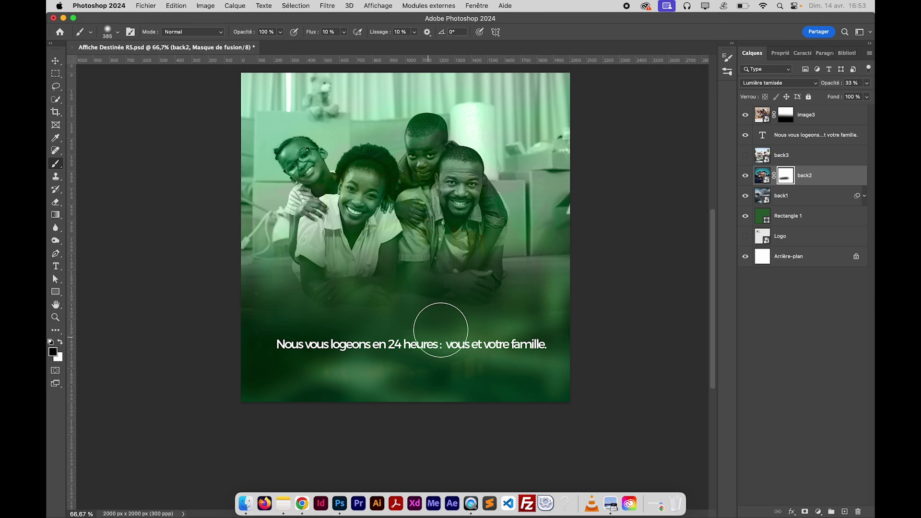
{"action": "mouse_move", "coordinate": [544, 311]}
{"action": "left_mouse_down"}
{"action": "mouse_move", "coordinate": [463, 329]}
{"action": "mouse_move", "coordinate": [590, 330]}
{"action": "mouse_move", "coordinate": [457, 315]}
{"action": "mouse_move", "coordinate": [514, 304]}
{"action": "left_mouse_up"}
- Toggle the visibility of the back1 layer repeatedly to examine its effect on the green background
{"action": "left_click", "coordinate": [792, 202]}
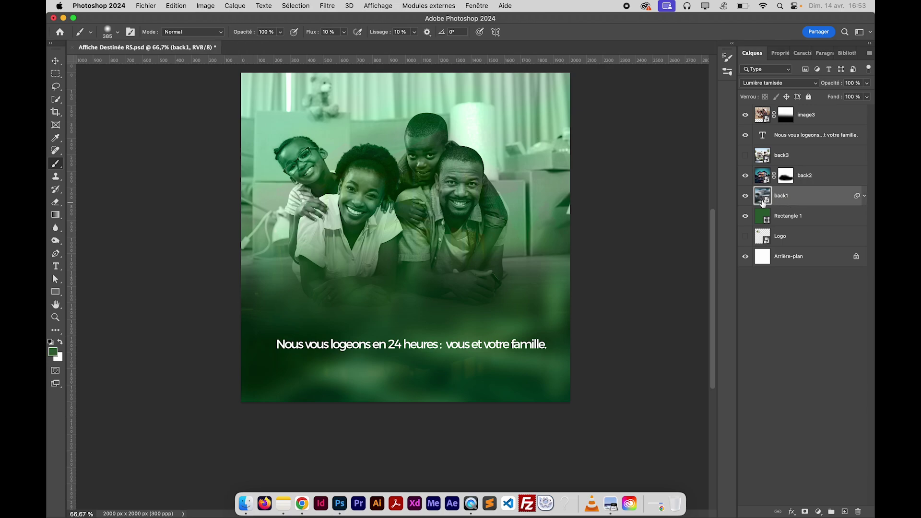
{"action": "left_click", "coordinate": [746, 198]}
{"action": "left_click", "coordinate": [745, 198]}
{"action": "left_click", "coordinate": [746, 197]}
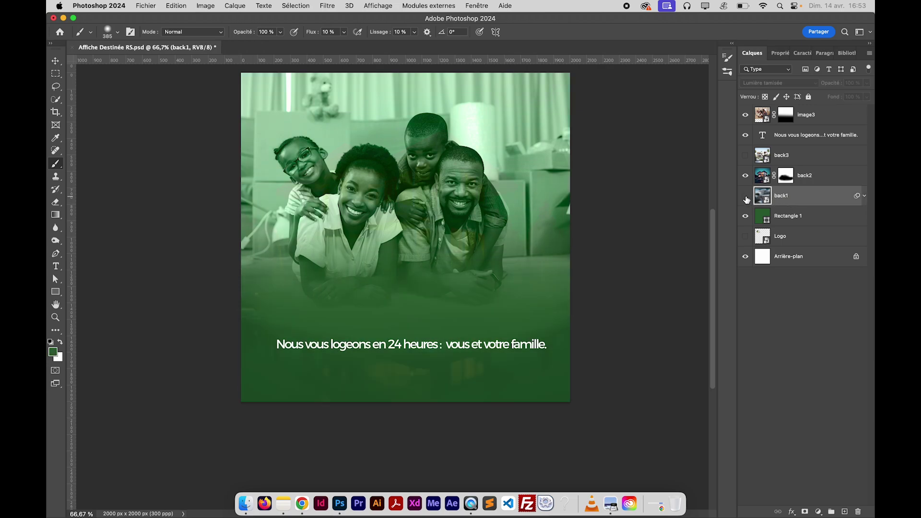
{"action": "left_click", "coordinate": [746, 198]}
{"action": "left_click", "coordinate": [746, 199]}
{"action": "left_click", "coordinate": [746, 198]}
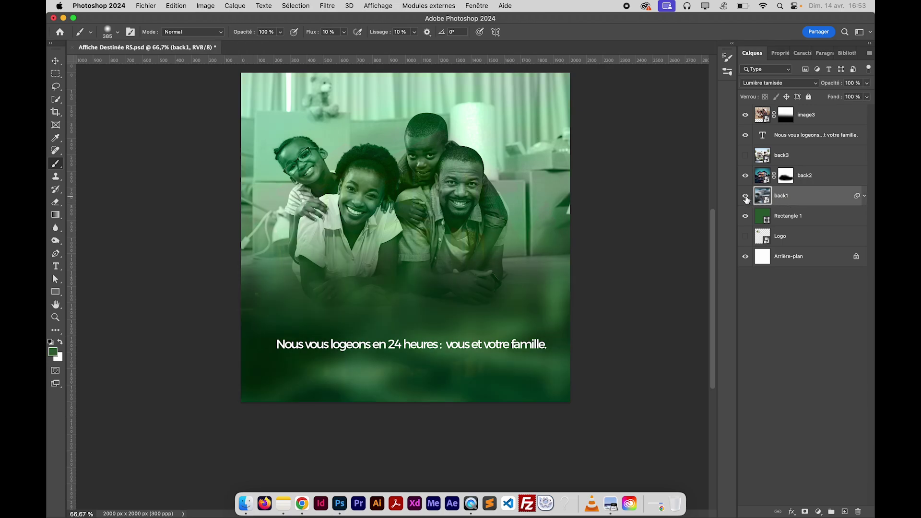
{"action": "left_click", "coordinate": [746, 198]}
{"action": "left_click", "coordinate": [746, 199]}
{"action": "left_click", "coordinate": [746, 199]}
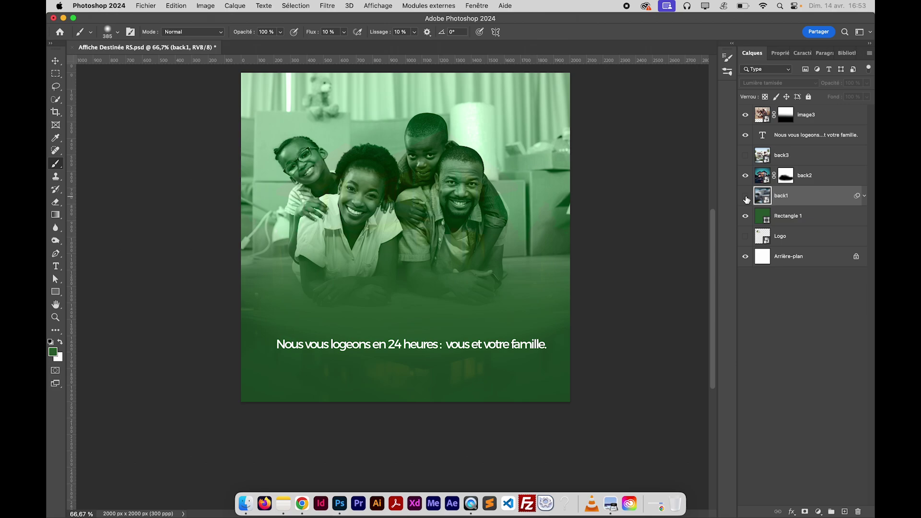
{"action": "left_click", "coordinate": [746, 198]}
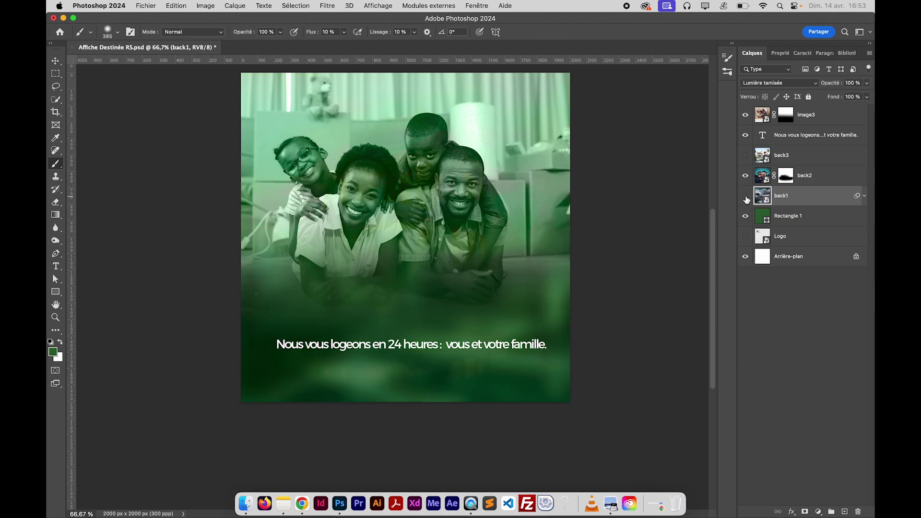
{"action": "left_click", "coordinate": [746, 199]}
{"action": "left_click", "coordinate": [746, 199]}
{"action": "left_click", "coordinate": [746, 198]}
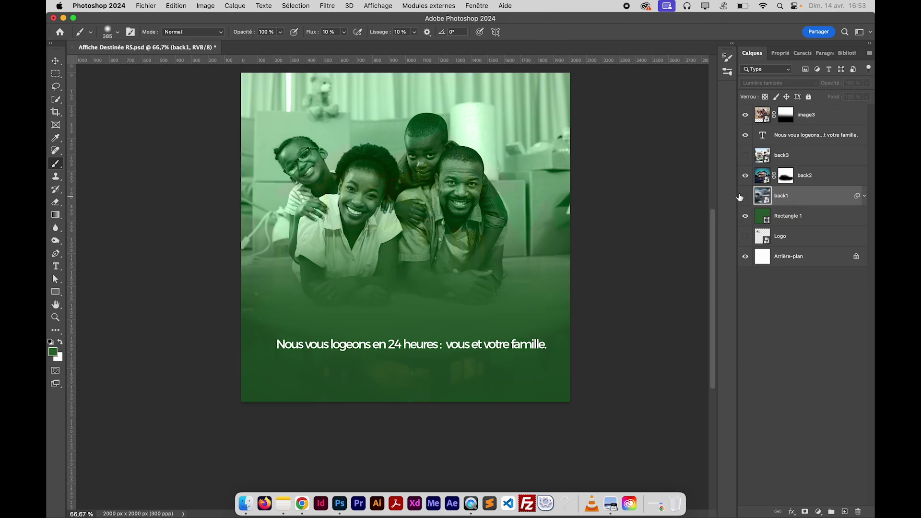
{"action": "left_click", "coordinate": [746, 199]}
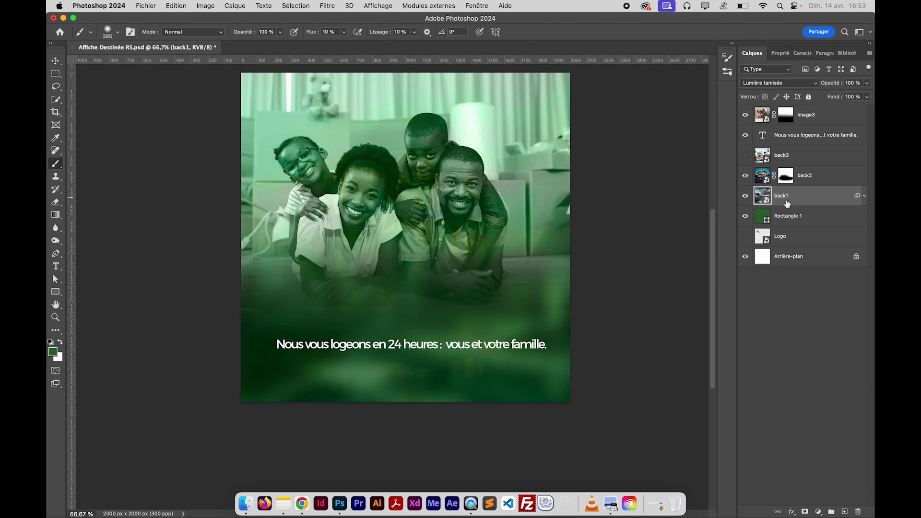
- Add a layer mask to back1, paint black with the soft 385 px brush across the area above the headline, and save the document
{"action": "left_click", "coordinate": [806, 512]}
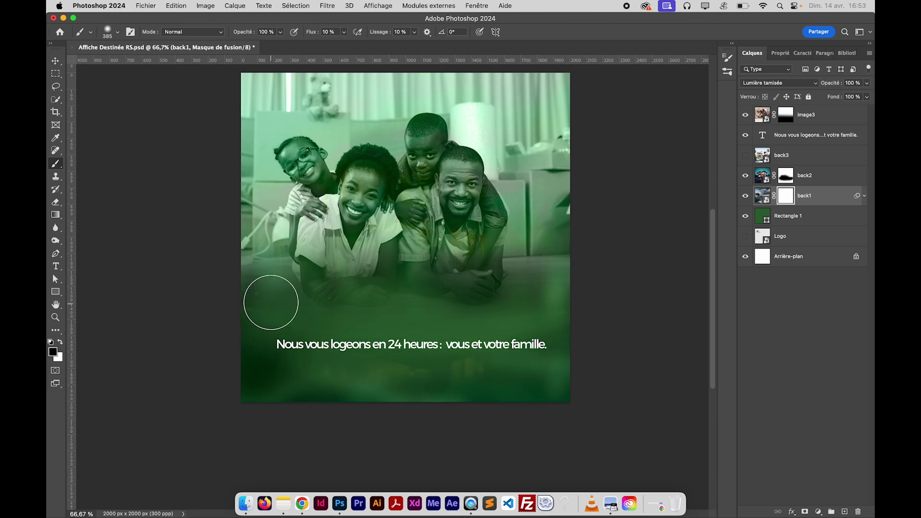
{"action": "left_click_drag", "start_coordinate": [271, 303], "coordinate": [530, 318]}
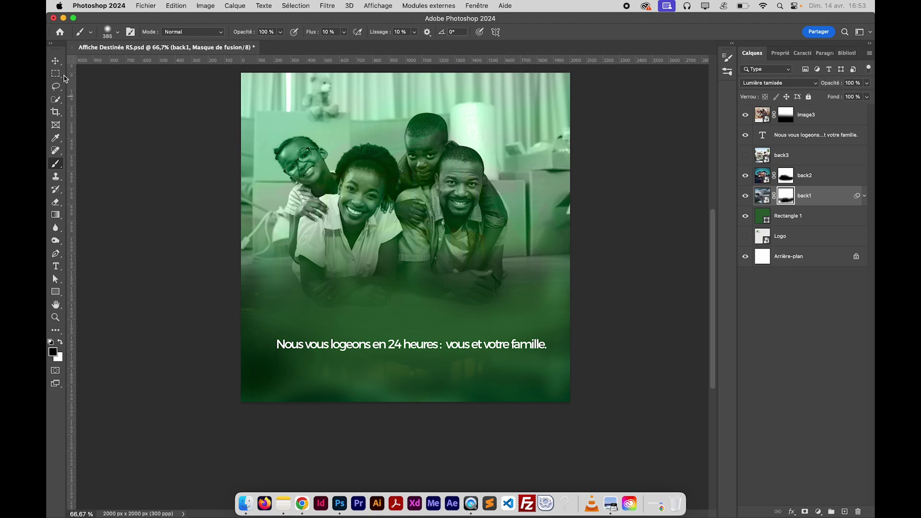
{"action": "left_click", "coordinate": [55, 61]}
{"action": "left_click", "coordinate": [185, 251]}
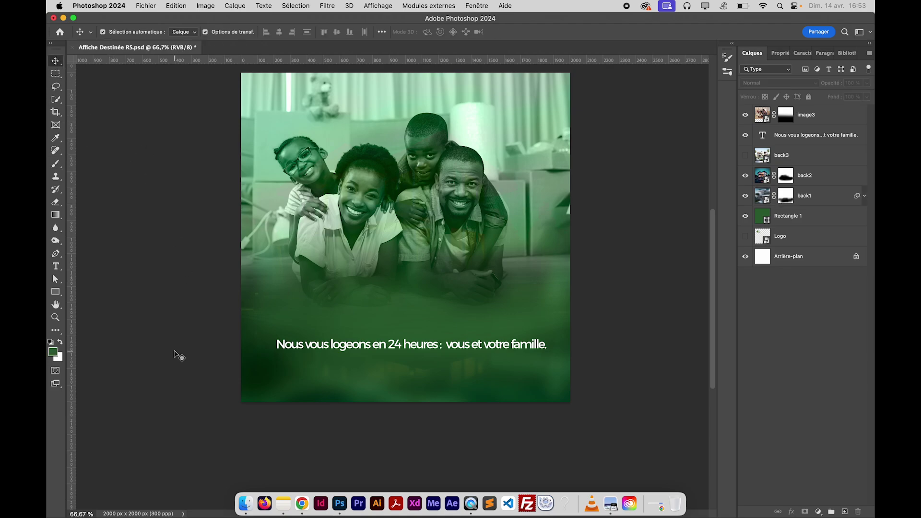
{"action": "key", "text": "super+s"}
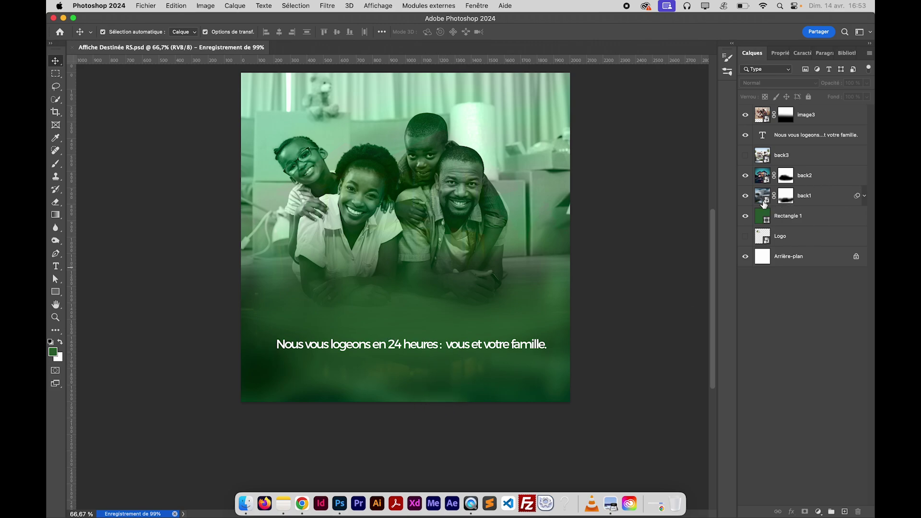
- Toggle the visibility of the back1 and back2 layers to compare the effect of each on the background
{"action": "left_click", "coordinate": [745, 197]}
{"action": "left_click", "coordinate": [746, 197]}
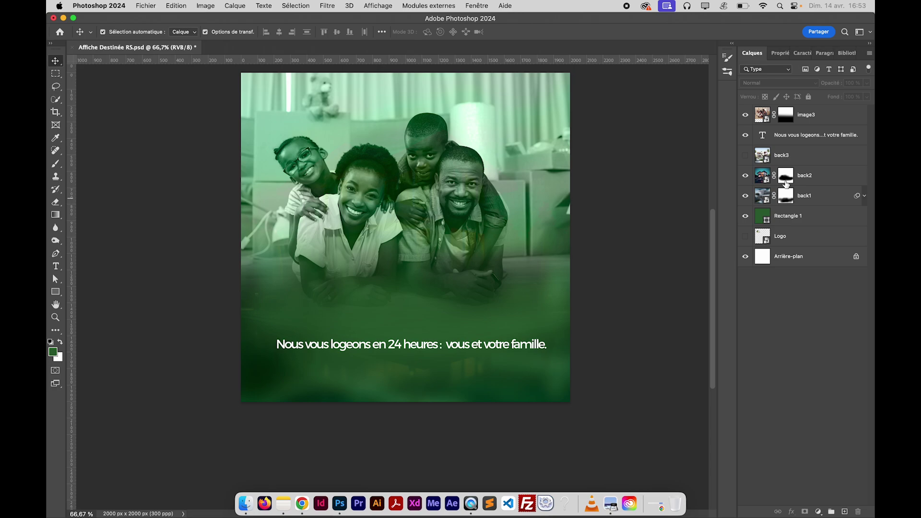
{"action": "left_click", "coordinate": [748, 179]}
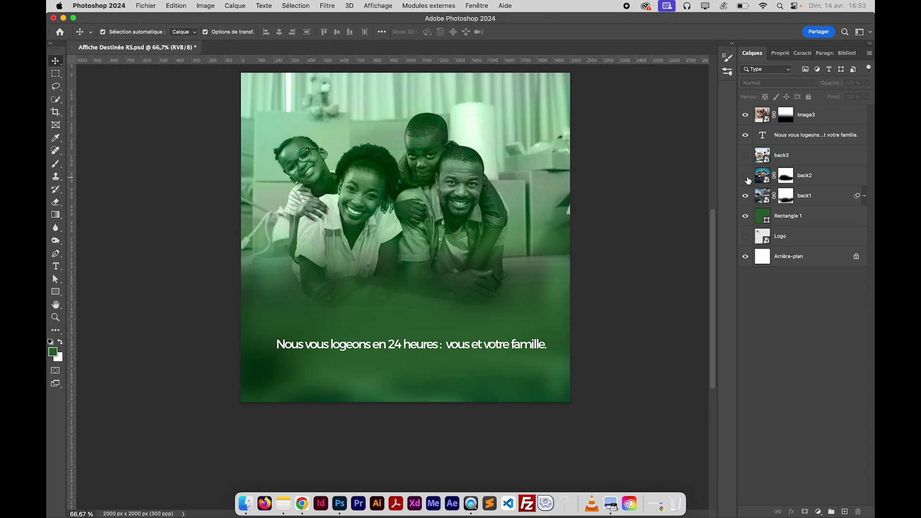
{"action": "left_click", "coordinate": [747, 179]}
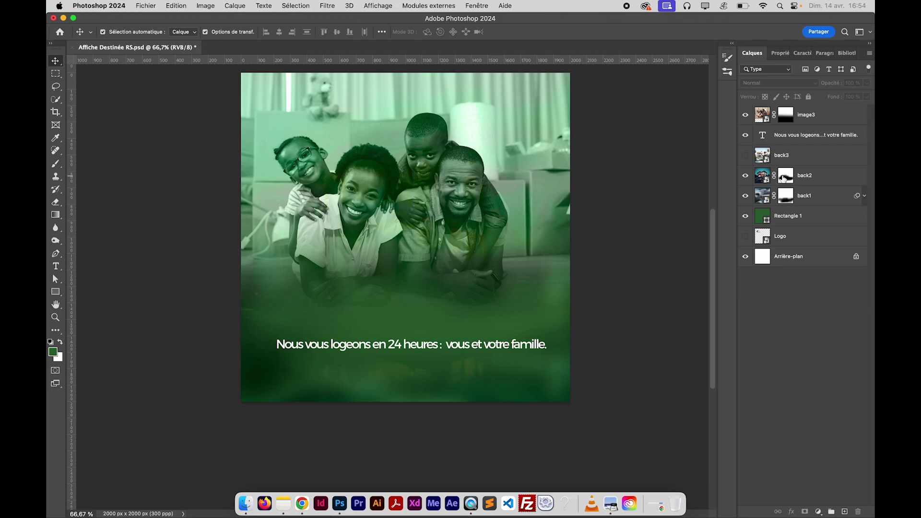
- Paint black on the back2 mask with the soft 385 px brush over the area below the headline, and save the document
{"action": "left_click", "coordinate": [785, 178]}
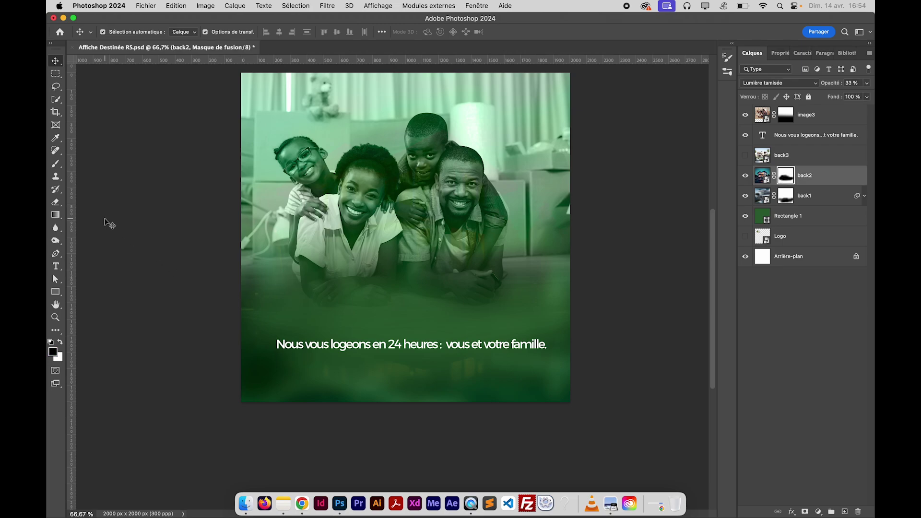
{"action": "left_click", "coordinate": [56, 163]}
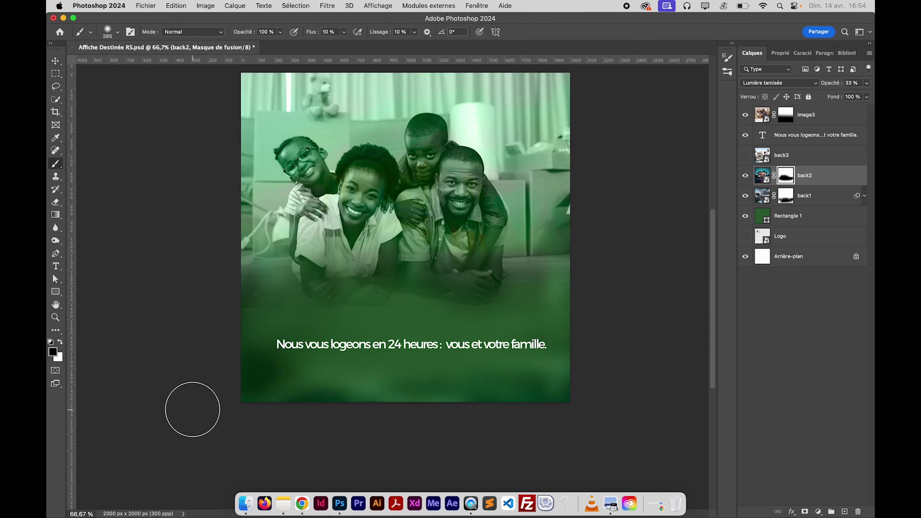
{"action": "left_click", "coordinate": [60, 63]}
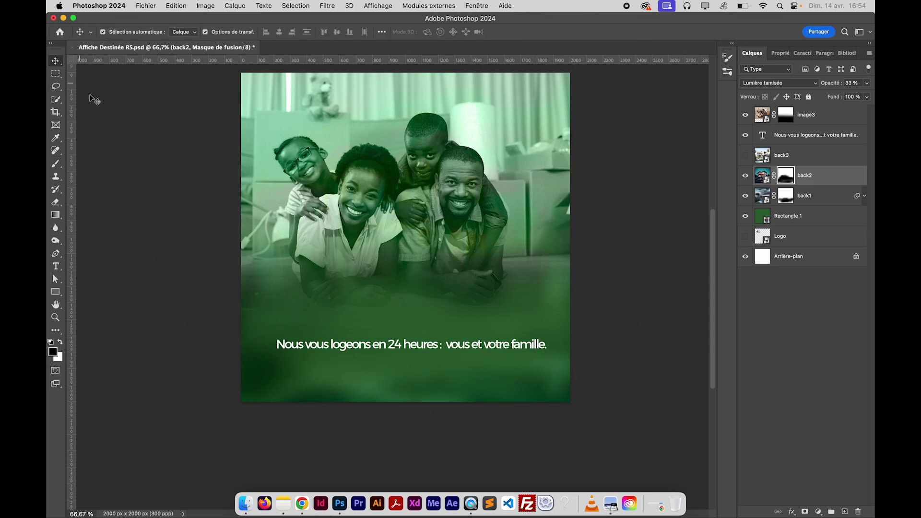
{"action": "left_click", "coordinate": [169, 392]}
{"action": "key", "text": "super+s"}
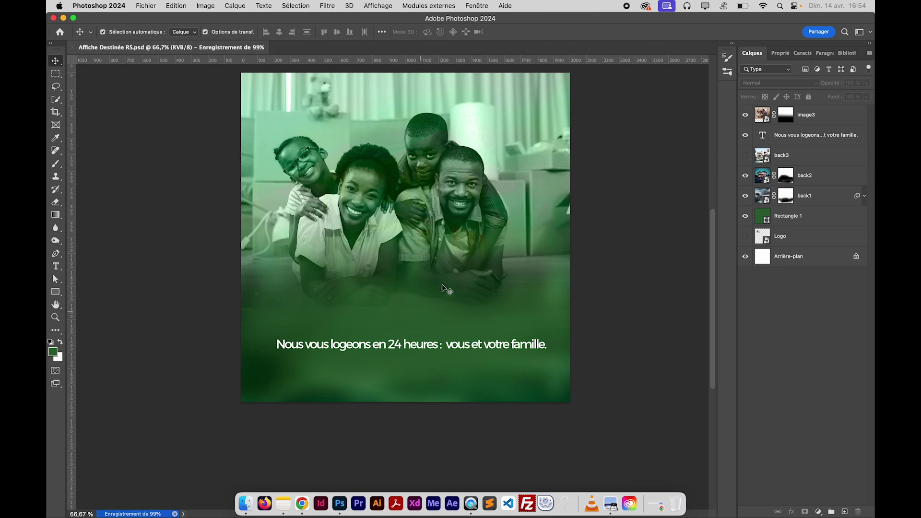
- Duplicate the image3 family photo layer together with its mask
{"action": "left_click", "coordinate": [369, 220]}
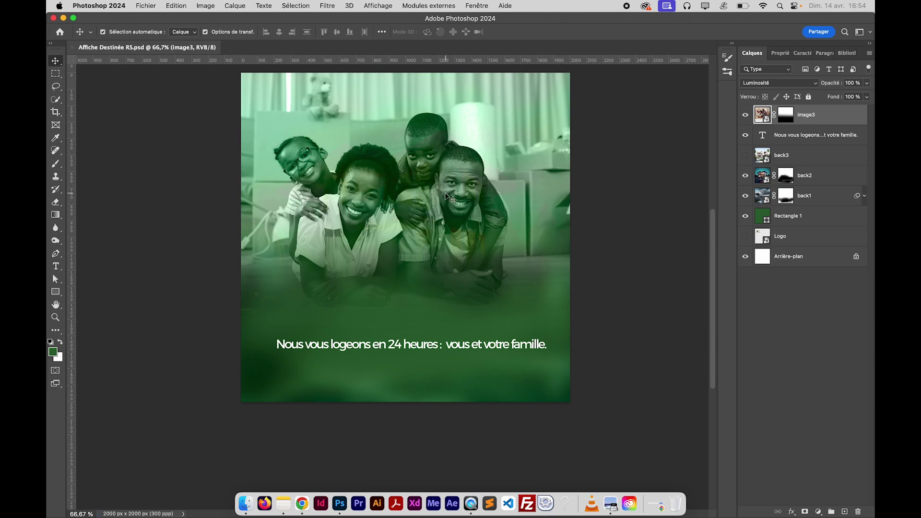
{"action": "key", "text": "super+s"}
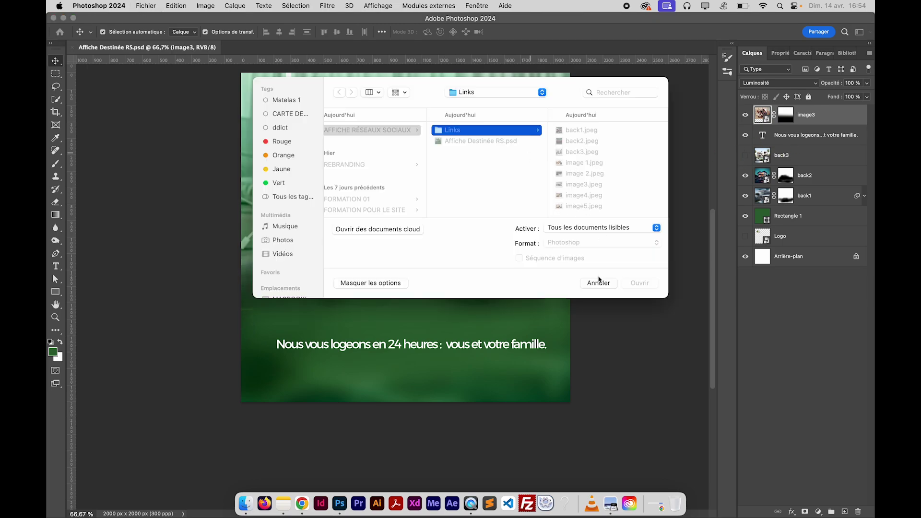
{"action": "left_click", "coordinate": [599, 281]}
{"action": "key", "text": "super+0"}
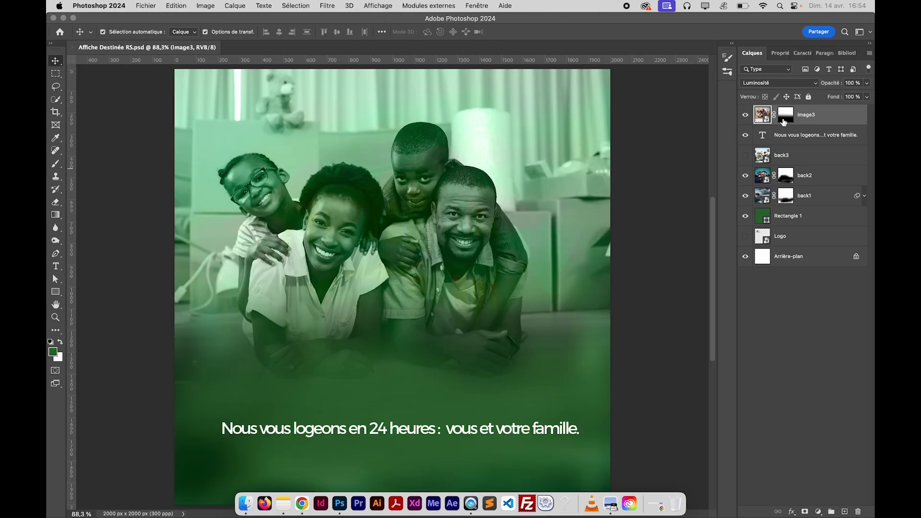
{"action": "key", "text": "super+j"}
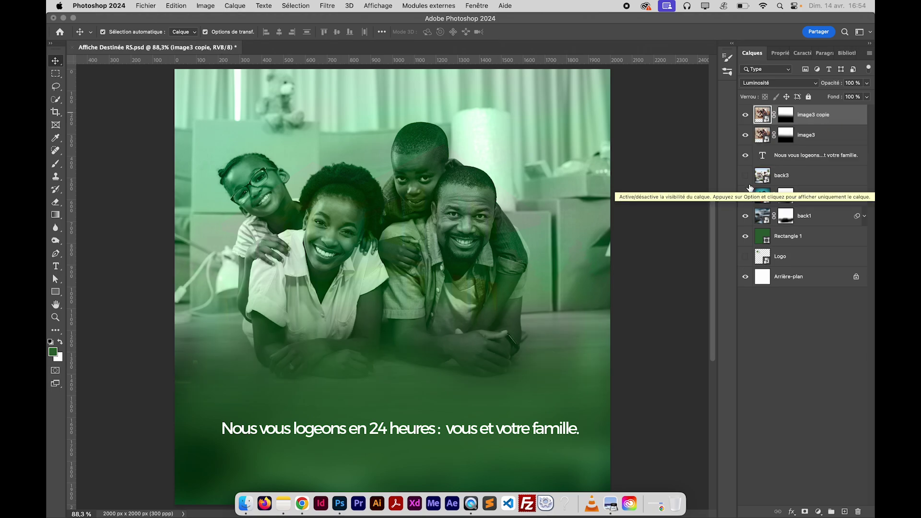
{"action": "scroll", "coordinate": [582, 218], "scroll_direction": "down", "scroll_amount": 5}
{"action": "scroll", "coordinate": [581, 216], "scroll_direction": "up", "scroll_amount": 4}
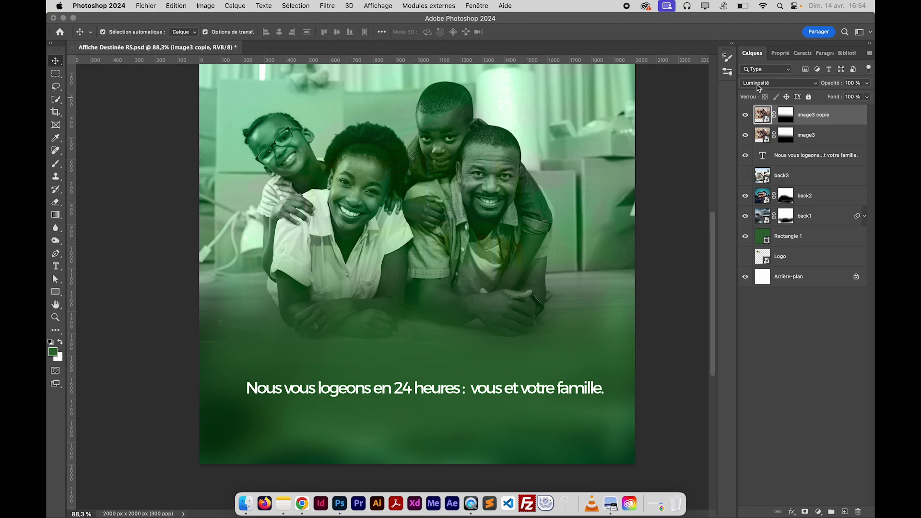
- Toggle the visibility of the image3 copie layer to compare the photo with and without the duplicate
{"action": "left_click", "coordinate": [747, 115]}
{"action": "left_click", "coordinate": [747, 115]}
{"action": "left_click", "coordinate": [747, 115]}
{"action": "left_click", "coordinate": [747, 115]}
{"action": "left_click", "coordinate": [747, 115]}
{"action": "left_click", "coordinate": [747, 115]}
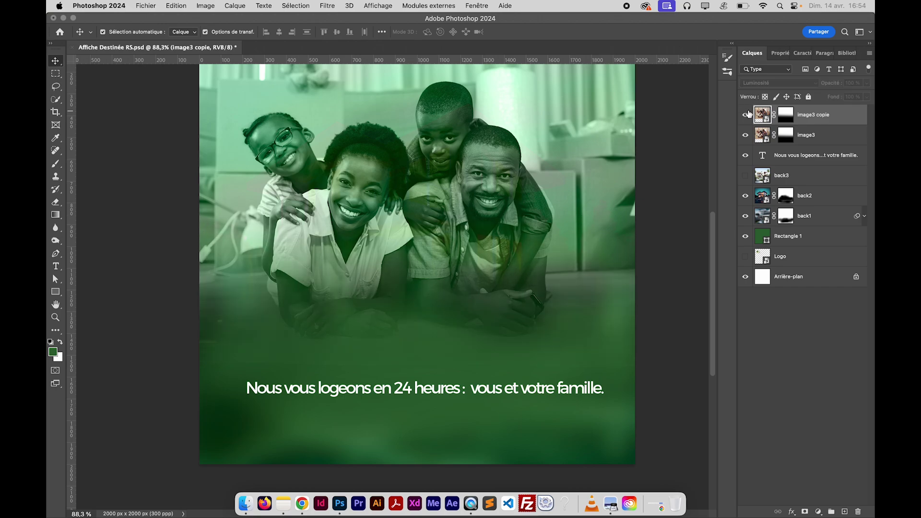
{"action": "left_click", "coordinate": [746, 115]}
{"action": "left_click", "coordinate": [746, 114]}
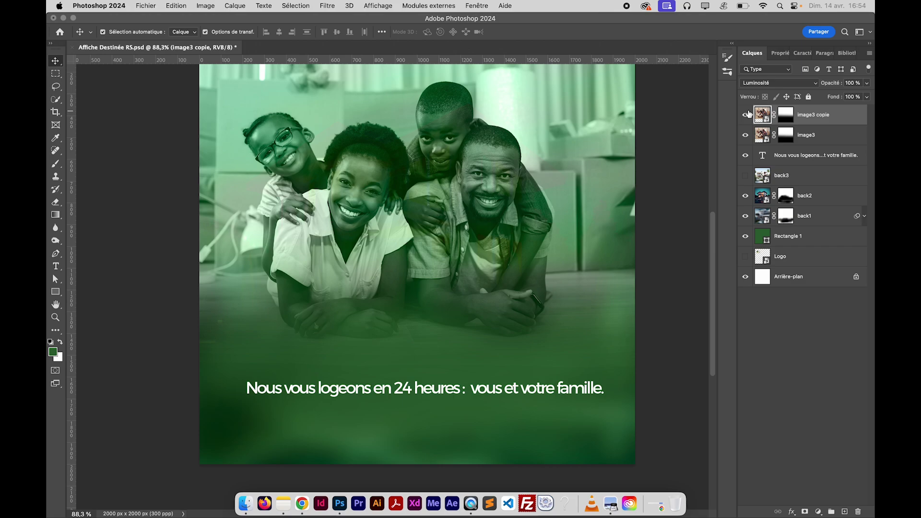
- Apply a Passe-haut filter with a reduced radius to the image3 copie photo and collapse its smart filter list
{"action": "left_click", "coordinate": [789, 121]}
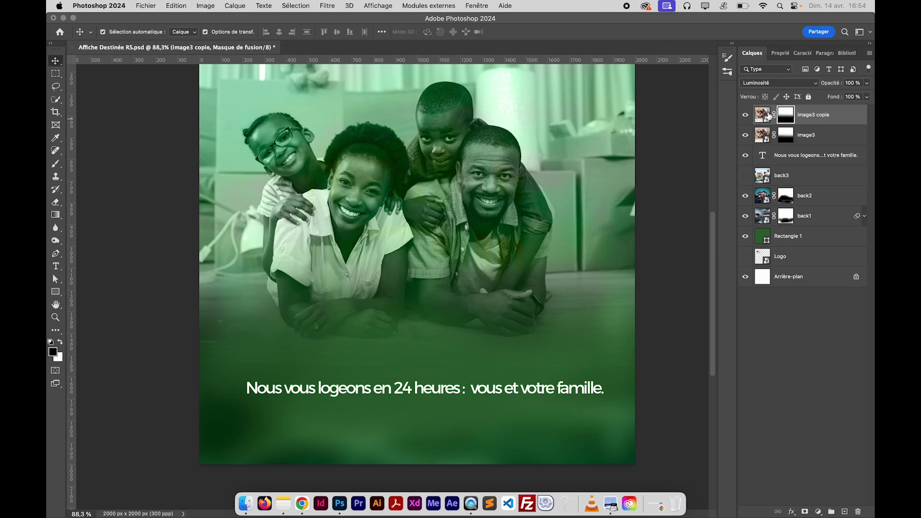
{"action": "left_click", "coordinate": [762, 118]}
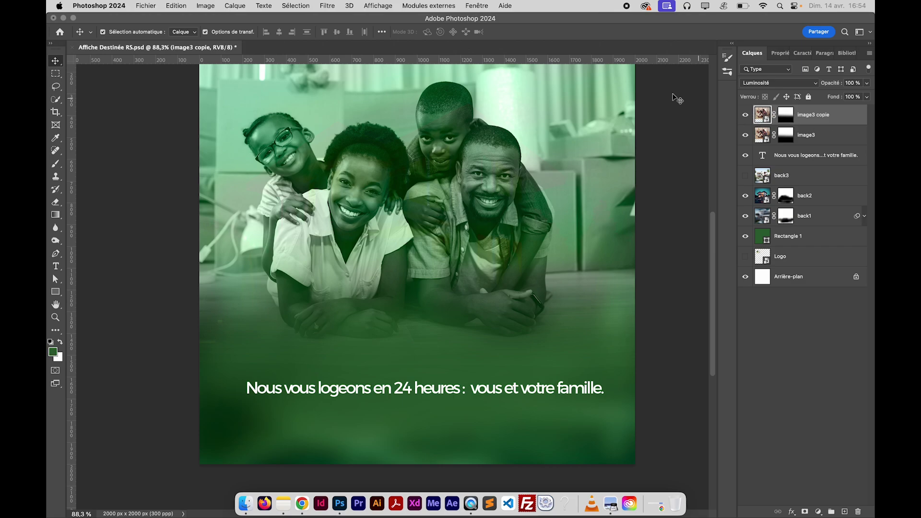
{"action": "left_click", "coordinate": [326, 5]}
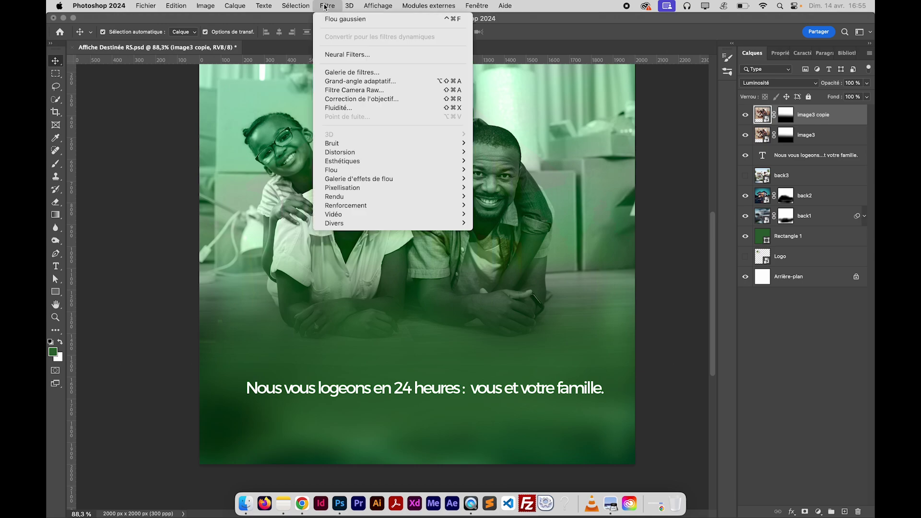
{"action": "mouse_move", "coordinate": [347, 226]}
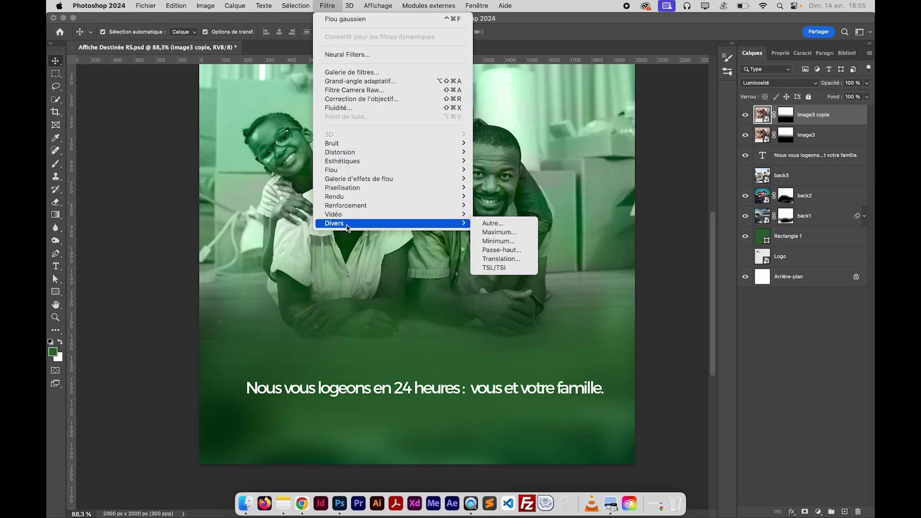
{"action": "left_click", "coordinate": [507, 250]}
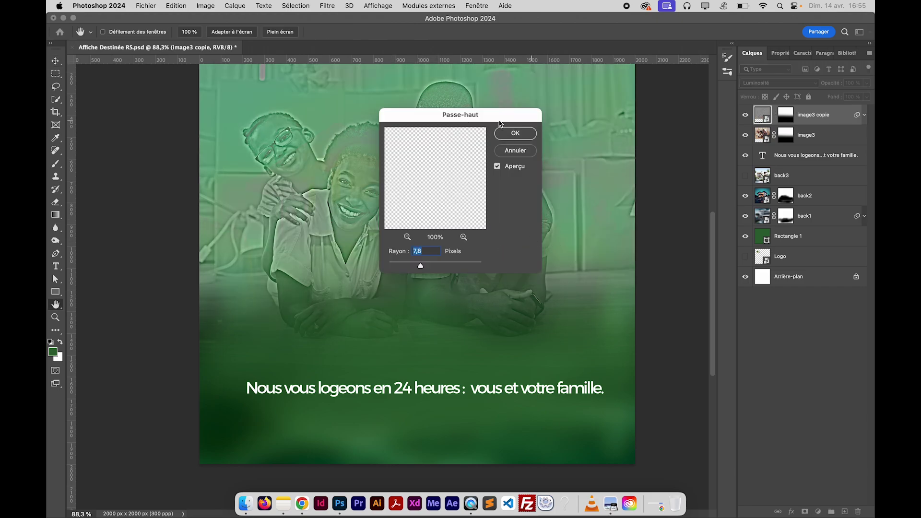
{"action": "left_click_drag", "start_coordinate": [443, 118], "coordinate": [623, 83]}
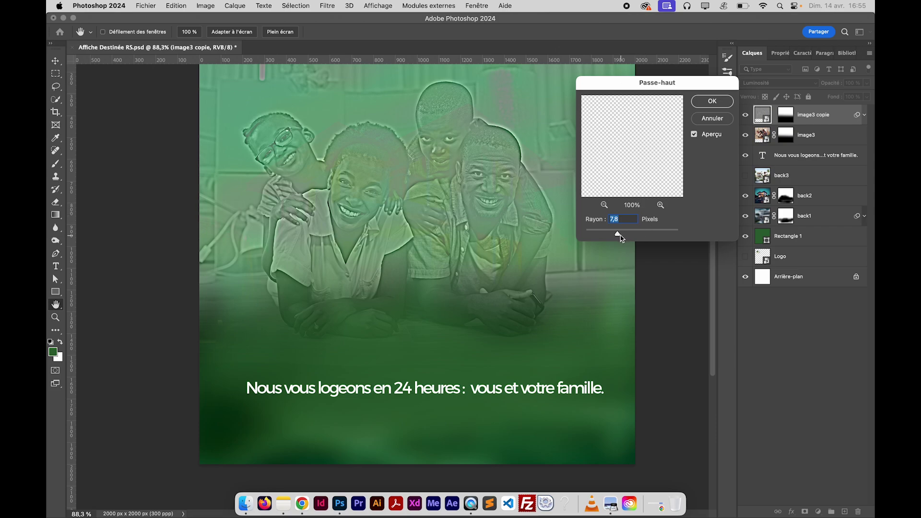
{"action": "mouse_move", "coordinate": [619, 234]}
{"action": "left_mouse_down"}
{"action": "mouse_move", "coordinate": [648, 235]}
{"action": "mouse_move", "coordinate": [611, 234]}
{"action": "left_mouse_up"}
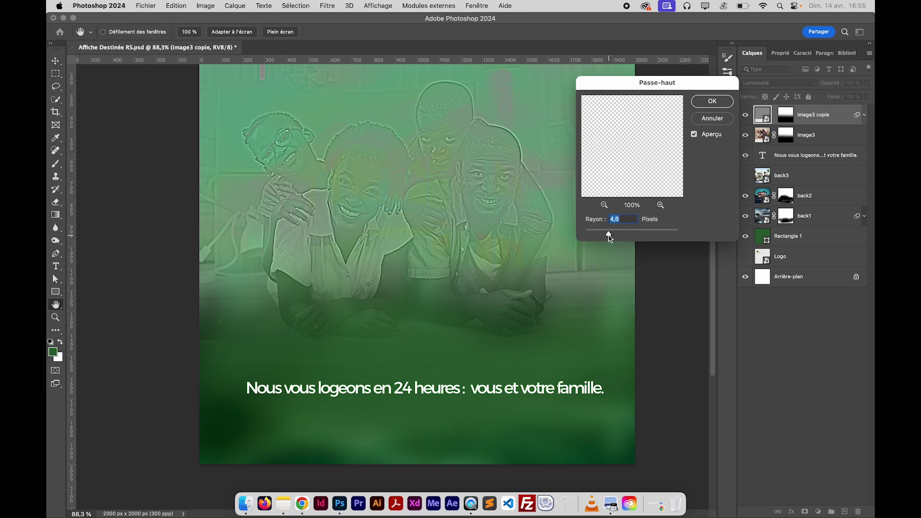
{"action": "left_click_drag", "start_coordinate": [609, 238], "coordinate": [603, 236]}
{"action": "left_click", "coordinate": [712, 102]}
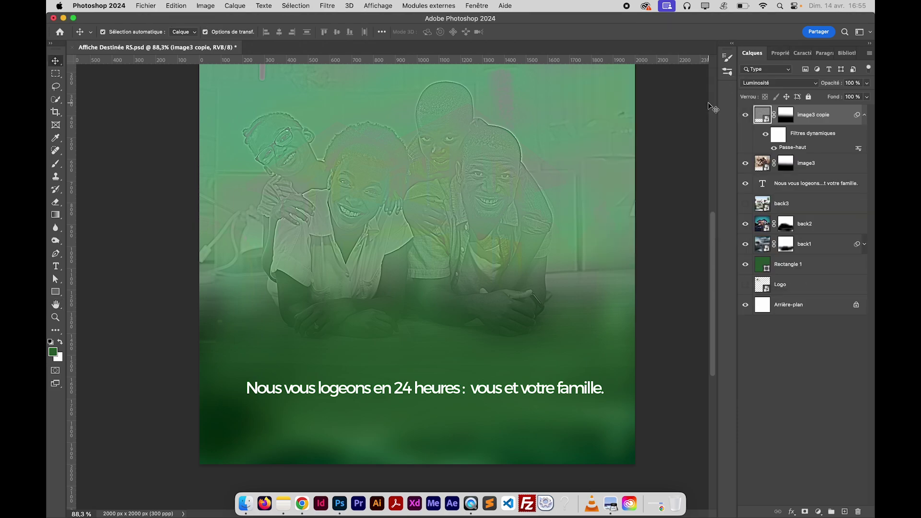
{"action": "left_click", "coordinate": [865, 114]}
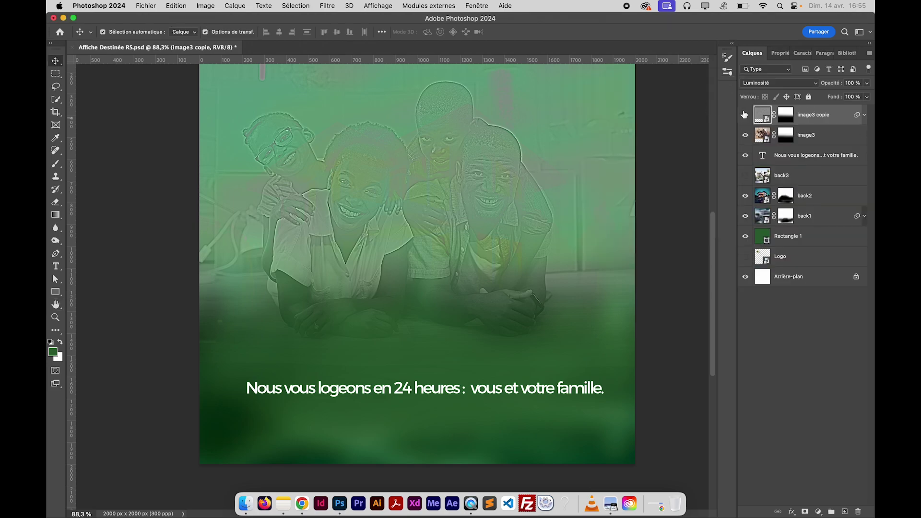
- Set the image3 copie layer's blend mode to Lumière vive and save the document
{"action": "left_click", "coordinate": [790, 84]}
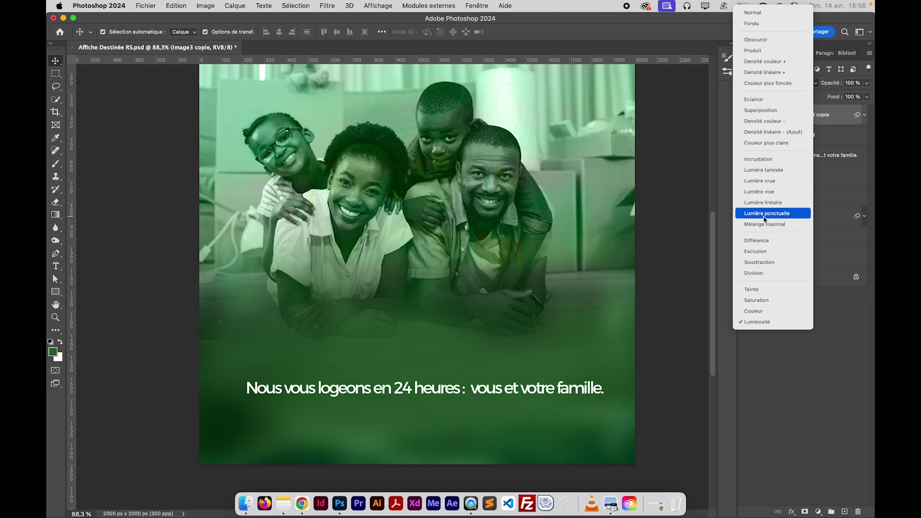
{"action": "left_click", "coordinate": [769, 193]}
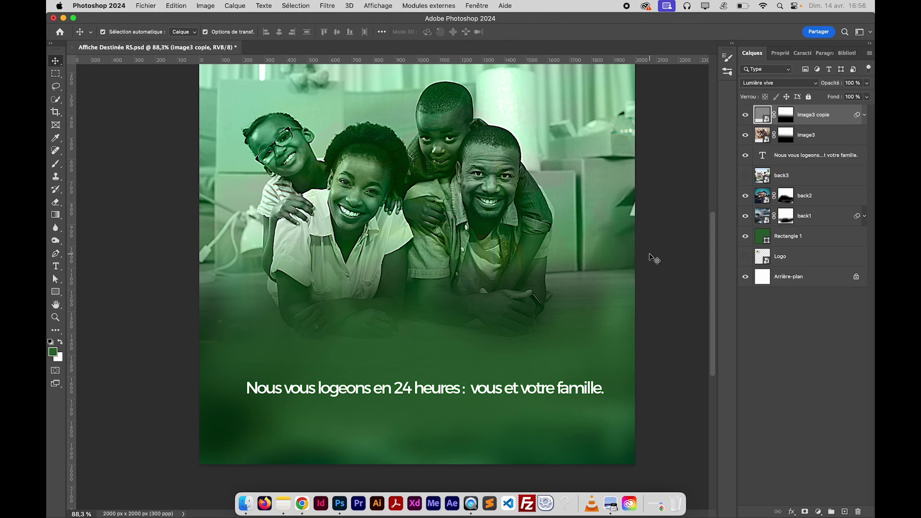
{"action": "key", "text": "cmd+s"}
{"action": "scroll", "coordinate": [654, 258], "scroll_direction": "right", "scroll_amount": 2}
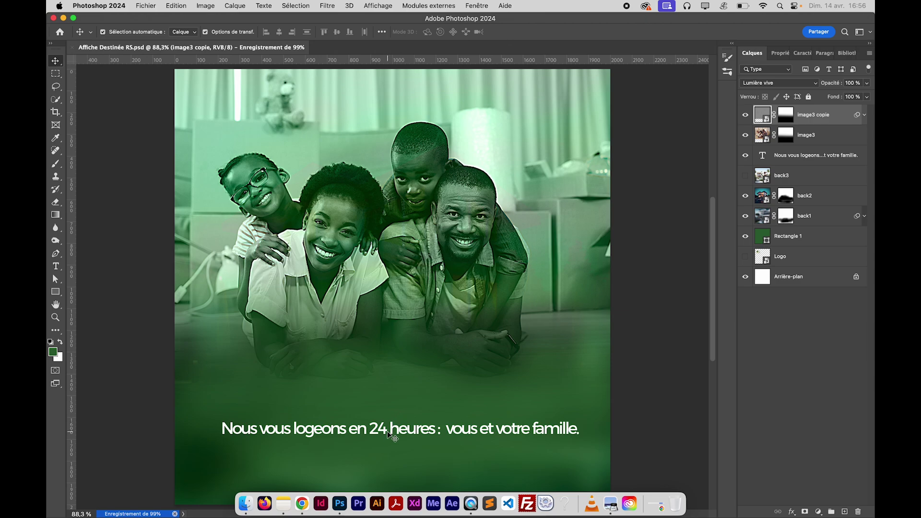
- Move the white headline up to just below the family, hide its text layer and save the document
{"action": "left_click_drag", "start_coordinate": [389, 432], "coordinate": [395, 391]}
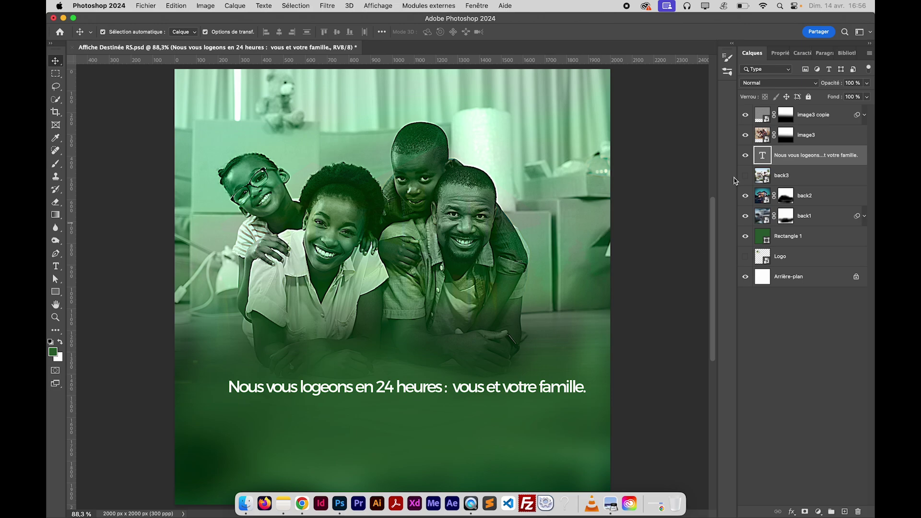
{"action": "left_click", "coordinate": [745, 156]}
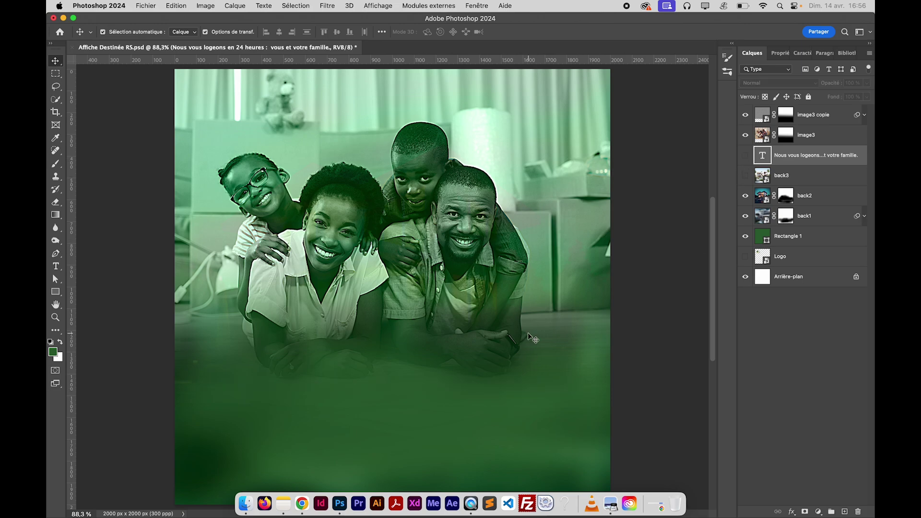
{"action": "key", "text": "super+s"}
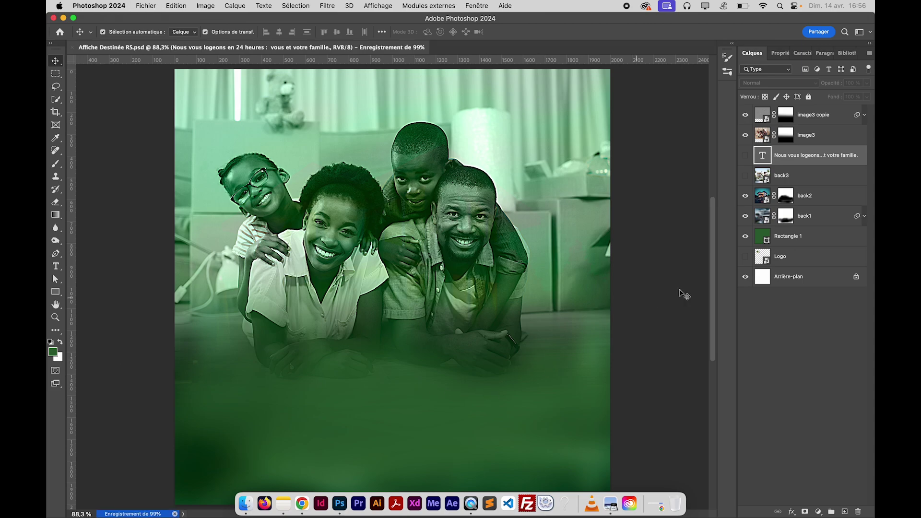
- Group the back2, back1 and Rectangle 1 layers and name the group "Bacground"
{"action": "left_click", "coordinate": [800, 119]}
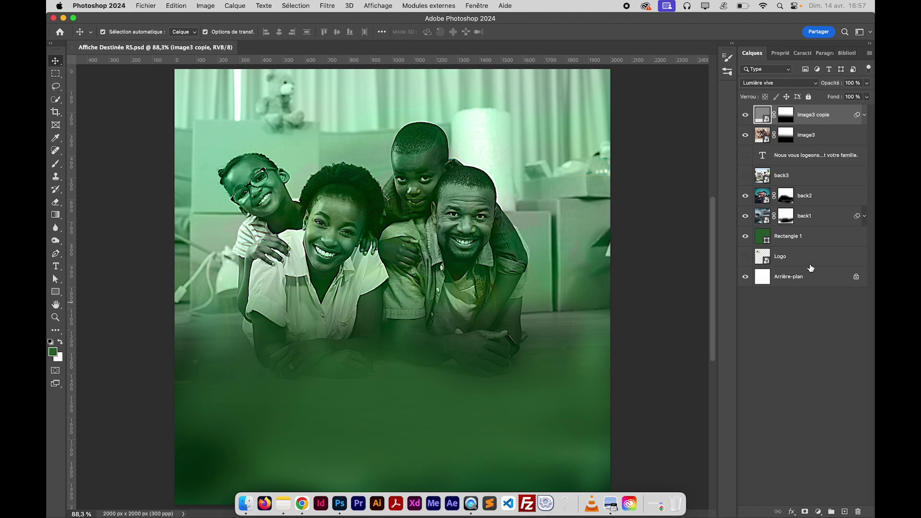
{"action": "left_click", "coordinate": [787, 260]}
{"action": "left_click", "coordinate": [803, 200]}
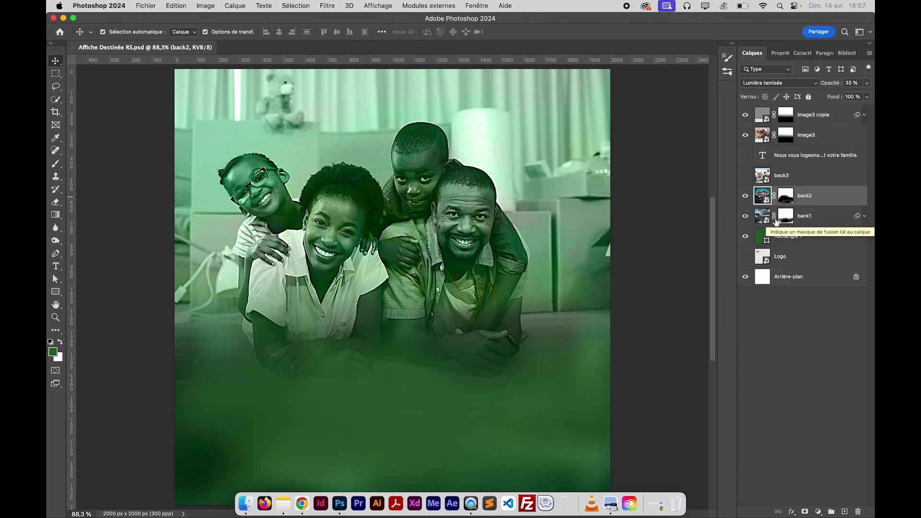
{"action": "key", "text": "super"}
{"action": "left_click", "coordinate": [806, 216], "text": "super"}
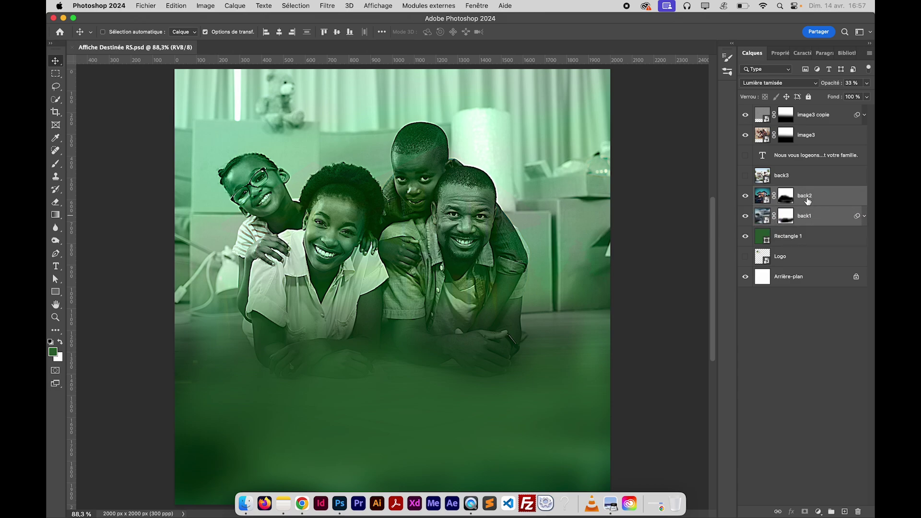
{"action": "left_click", "coordinate": [798, 245], "text": "super"}
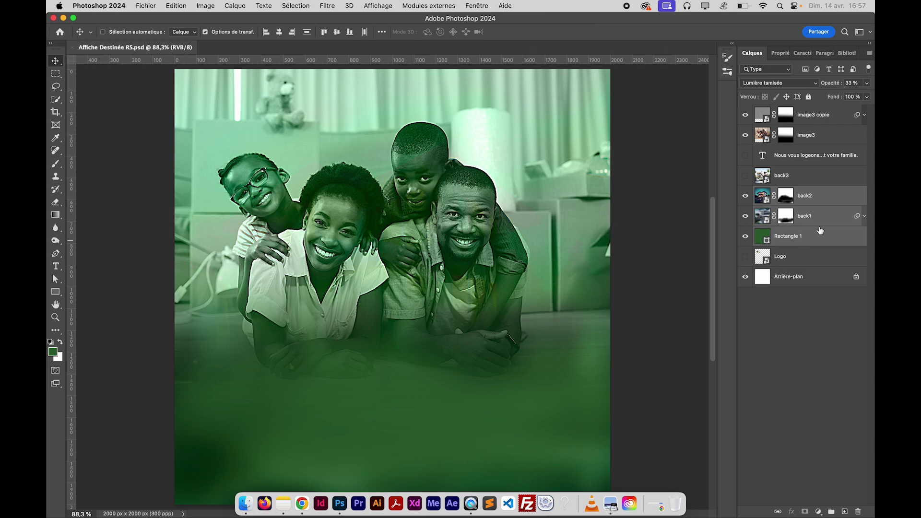
{"action": "key", "text": "super+g"}
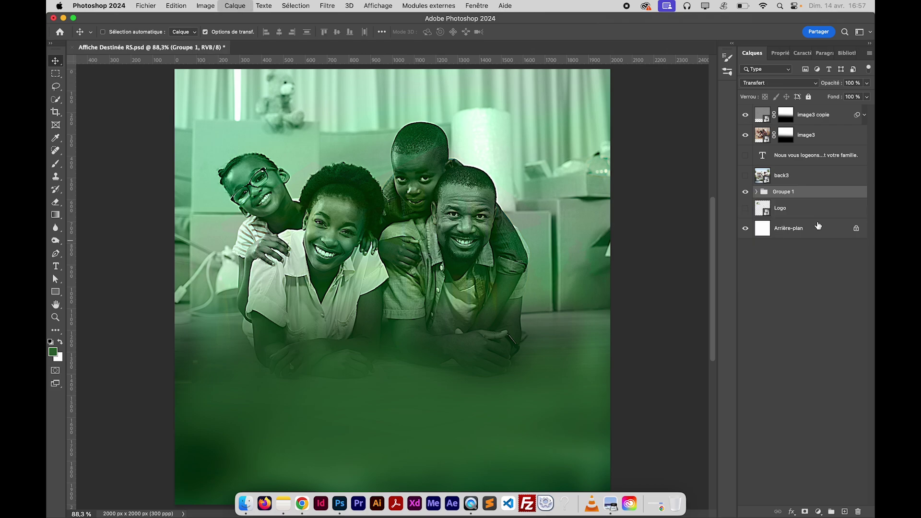
{"action": "double_click", "coordinate": [784, 192]}
{"action": "type", "text": "Bacground"}
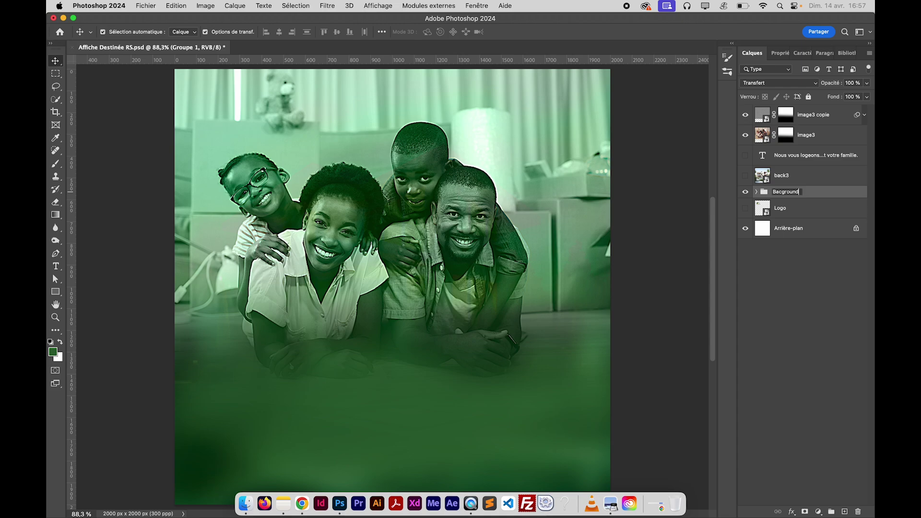
{"action": "key", "text": "Return"}
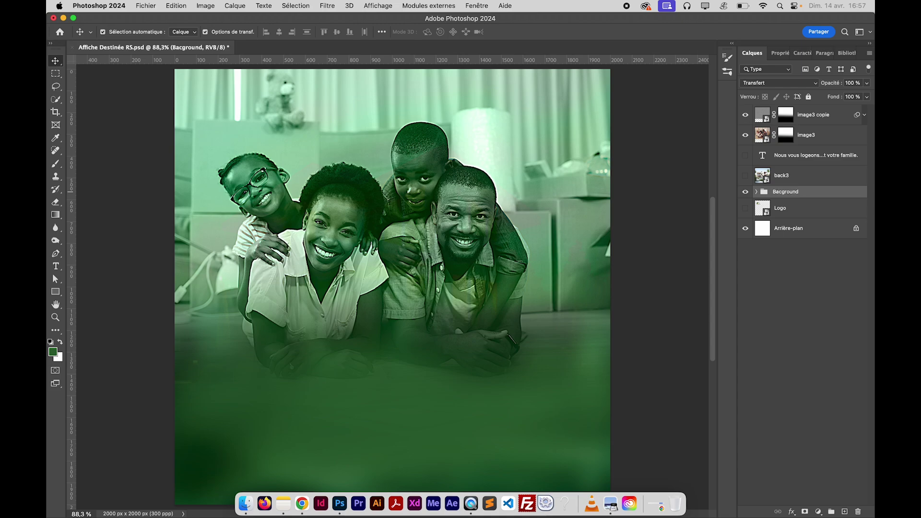
- Link the image3 and image3 copie layers together and save the document
{"action": "left_click", "coordinate": [824, 139]}
{"action": "left_click", "coordinate": [812, 118], "text": "super"}
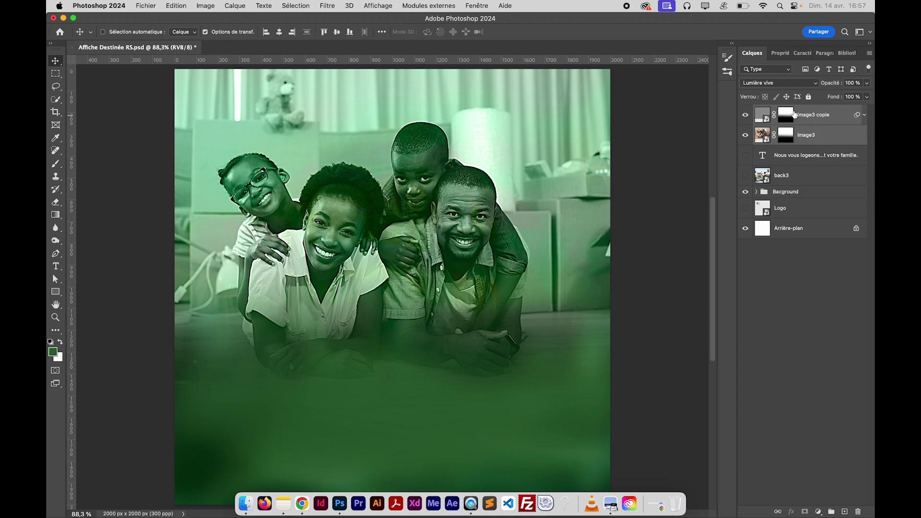
{"action": "key", "text": "super"}
{"action": "right_click", "coordinate": [835, 130]}
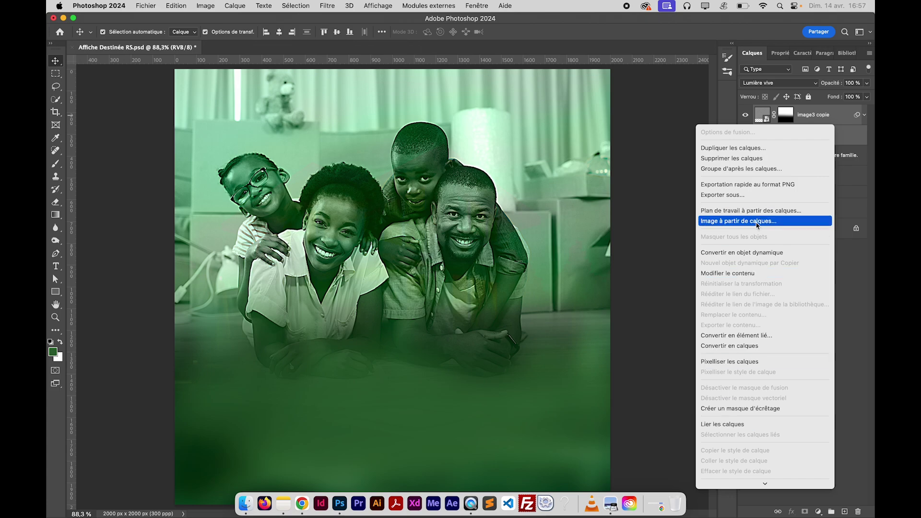
{"action": "left_click", "coordinate": [736, 425]}
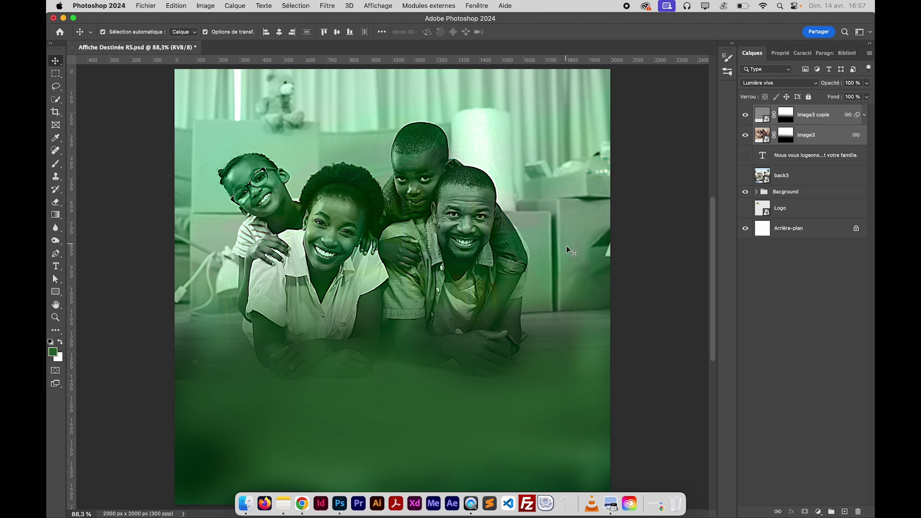
{"action": "key", "text": "super+s"}
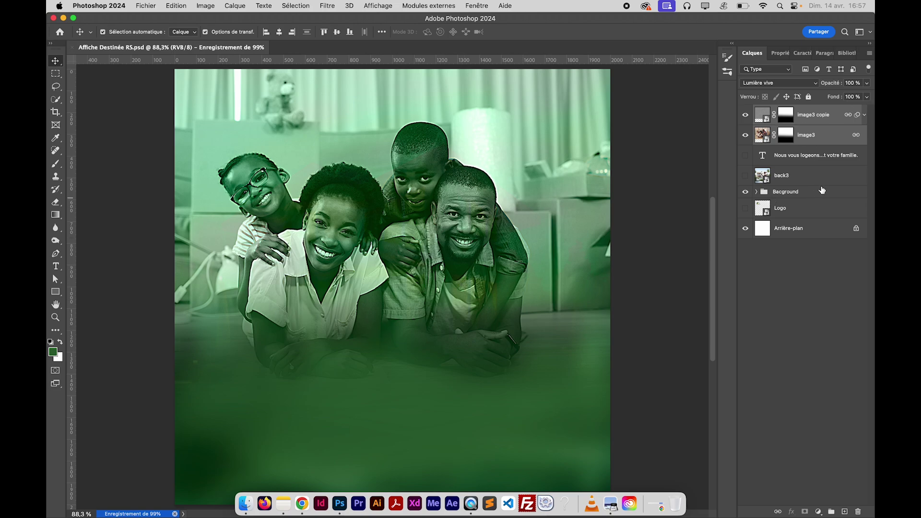
- Move the Logo layer to the top of the layer stack and make it visible
{"action": "left_click_drag", "start_coordinate": [806, 207], "coordinate": [806, 107]}
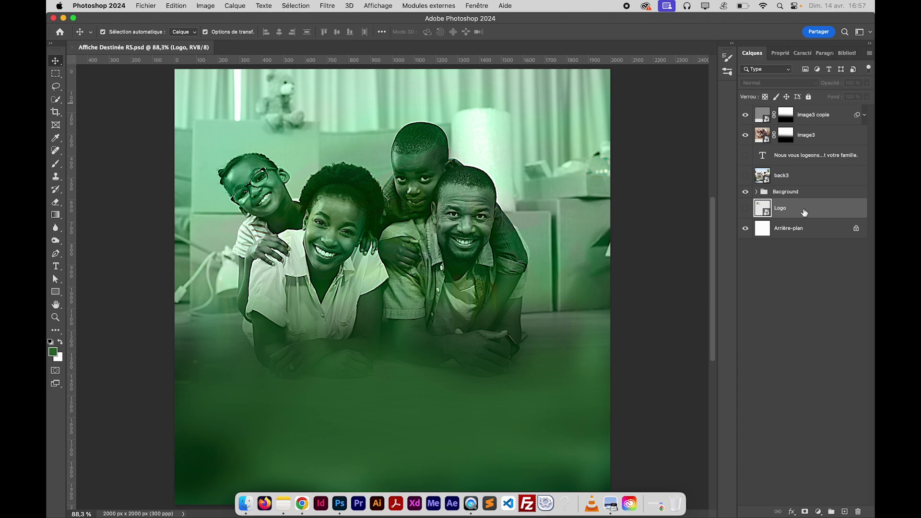
{"action": "left_click_drag", "start_coordinate": [805, 212], "coordinate": [805, 111]}
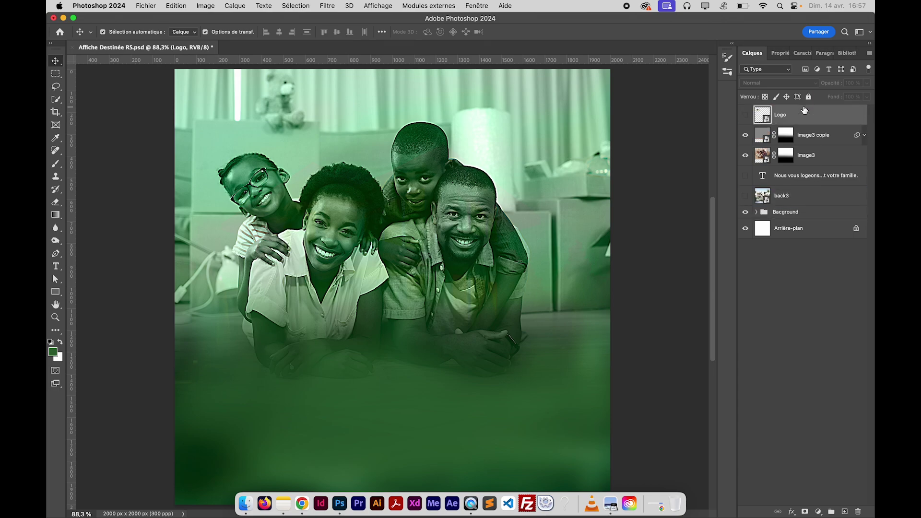
{"action": "left_click", "coordinate": [745, 116]}
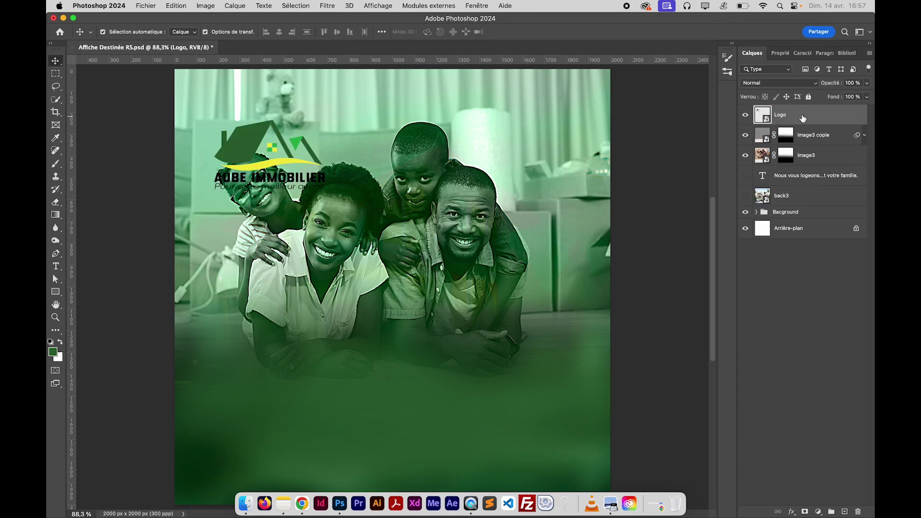
- Move the Aube Immobilier logo into the poster's upper-left corner and scale it down proportionally
{"action": "key", "text": "super"}
{"action": "left_click_drag", "start_coordinate": [249, 144], "coordinate": [231, 97]}
{"action": "key", "text": "super+t"}
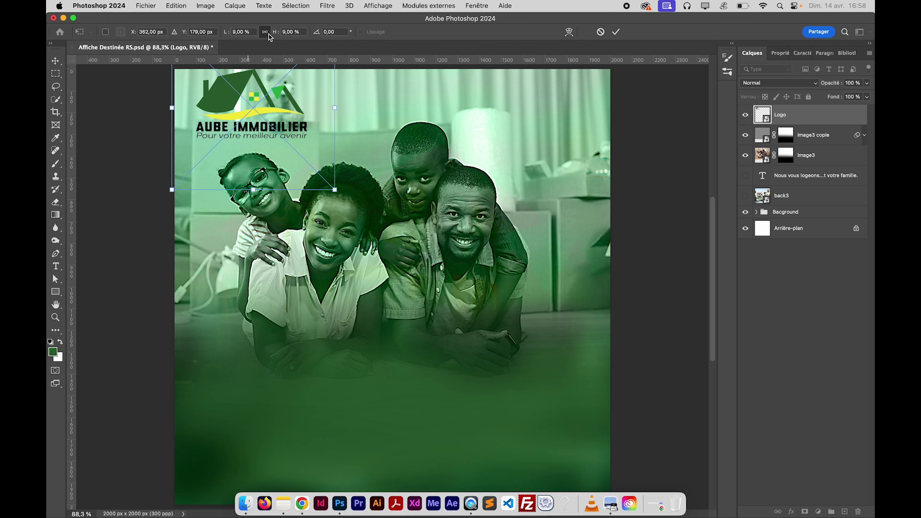
{"action": "left_click_drag", "start_coordinate": [228, 36], "coordinate": [226, 35]}
{"action": "key", "text": "Return"}
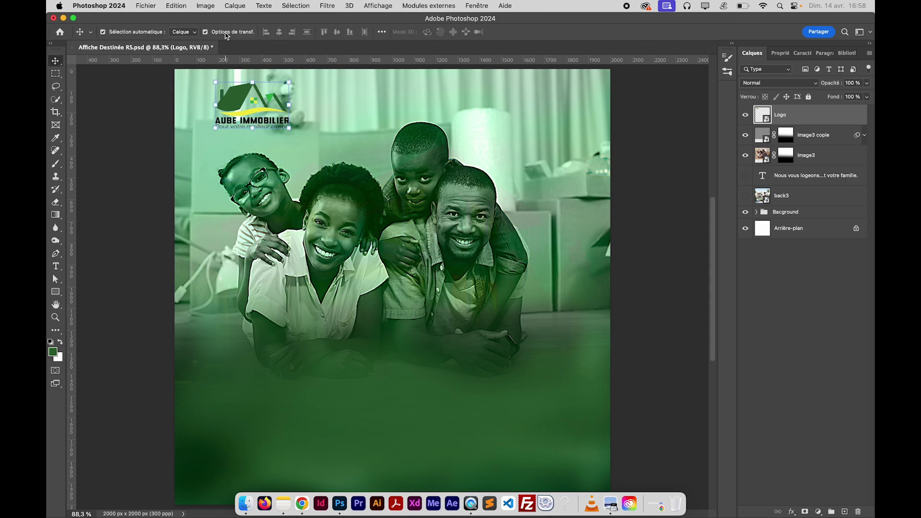
{"action": "left_click", "coordinate": [145, 154]}
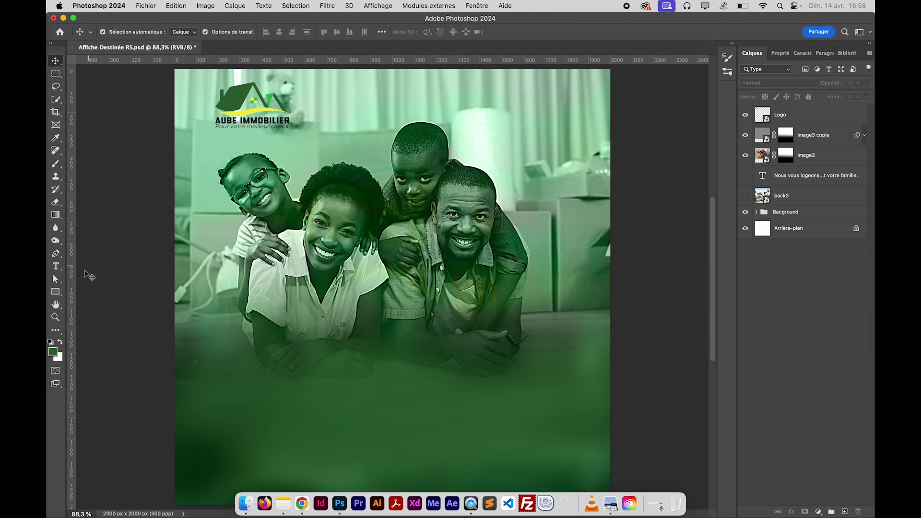
- Draw a rectangle about 482 x 292 px over the logo and fill it with white
{"action": "left_click", "coordinate": [56, 292]}
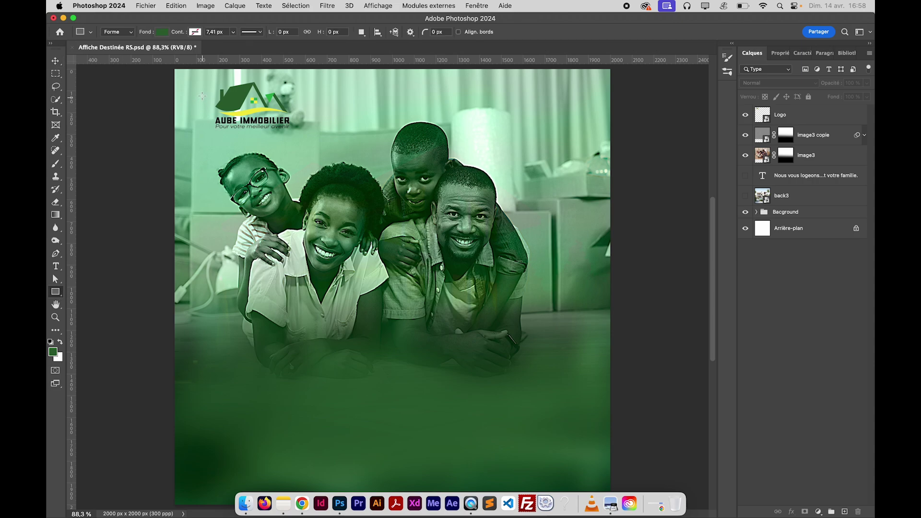
{"action": "left_click_drag", "start_coordinate": [201, 77], "coordinate": [305, 141]}
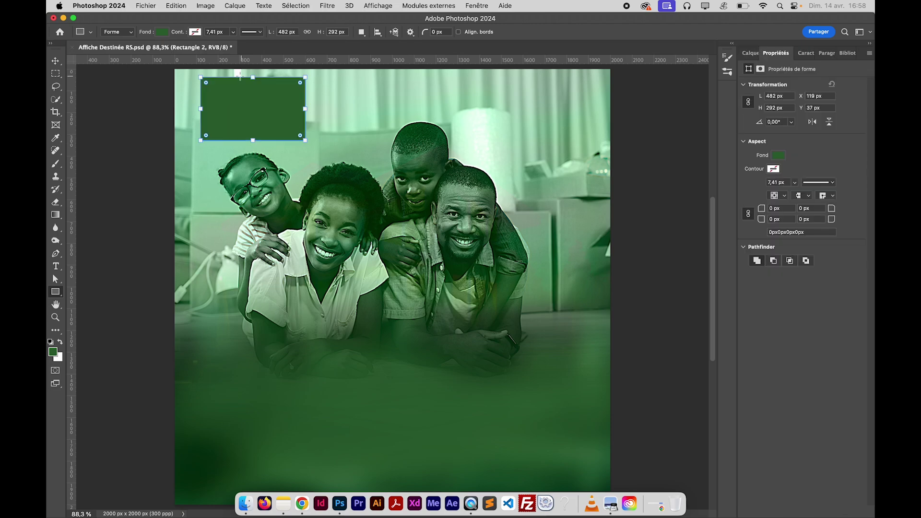
{"action": "left_click", "coordinate": [163, 31]}
{"action": "left_click", "coordinate": [95, 85]}
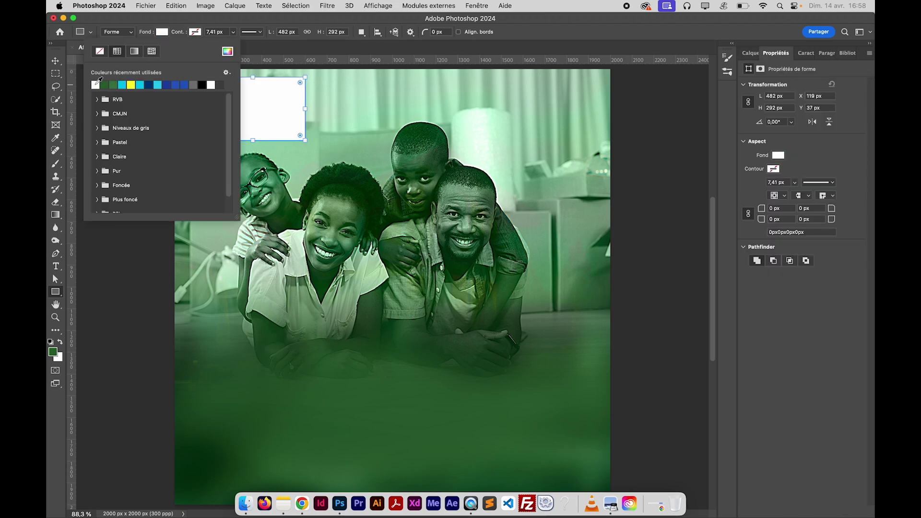
- Place the white rectangle's layer directly beneath the Logo layer and select both layers
{"action": "left_click", "coordinate": [55, 62]}
{"action": "left_click", "coordinate": [752, 54]}
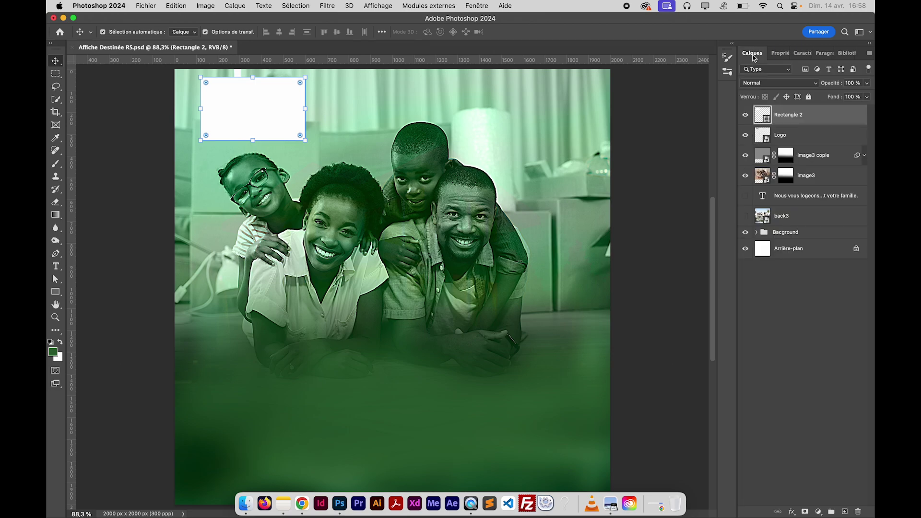
{"action": "left_click_drag", "start_coordinate": [834, 121], "coordinate": [768, 140]}
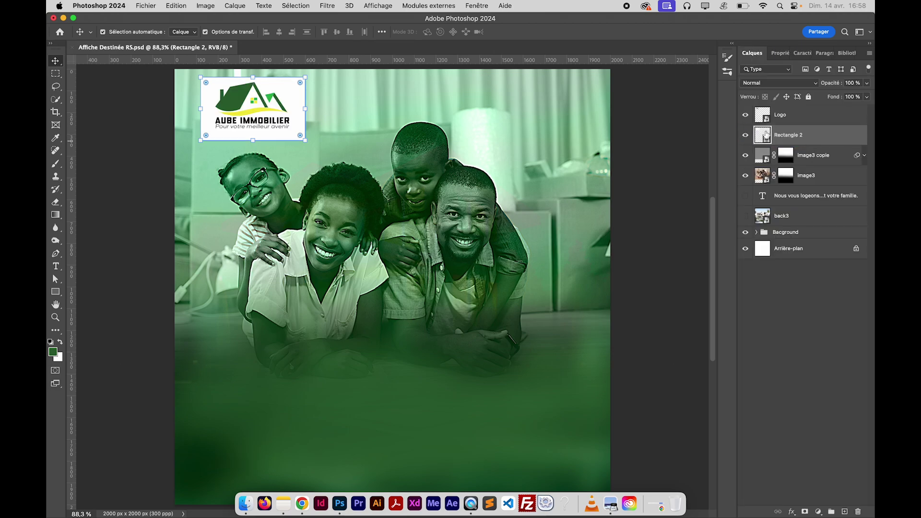
{"action": "left_click", "coordinate": [794, 120], "text": "shift"}
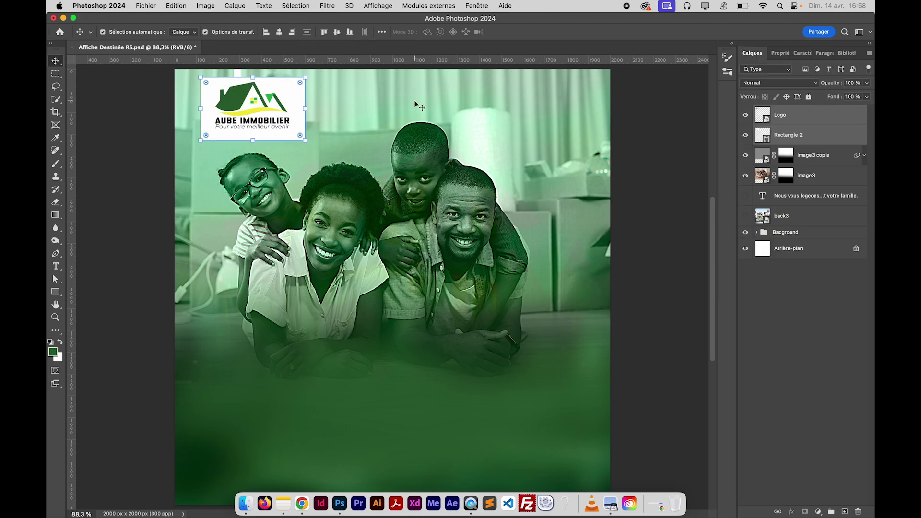